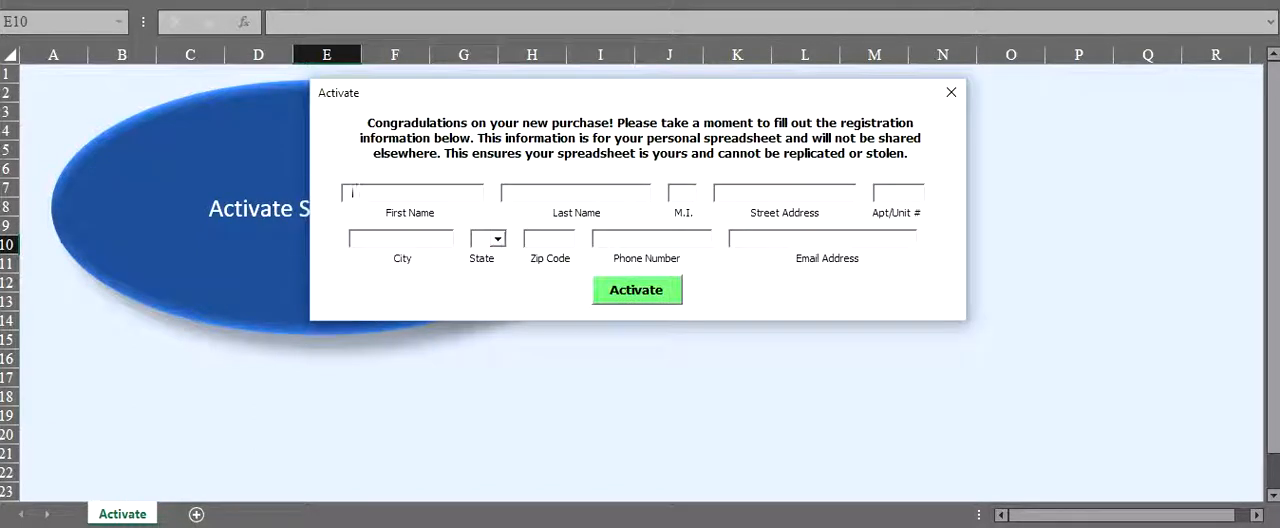
# - Enter the registrant's first name in the registration form and submit it
pyautogui.write('Kristen')
pyautogui.press('Return')
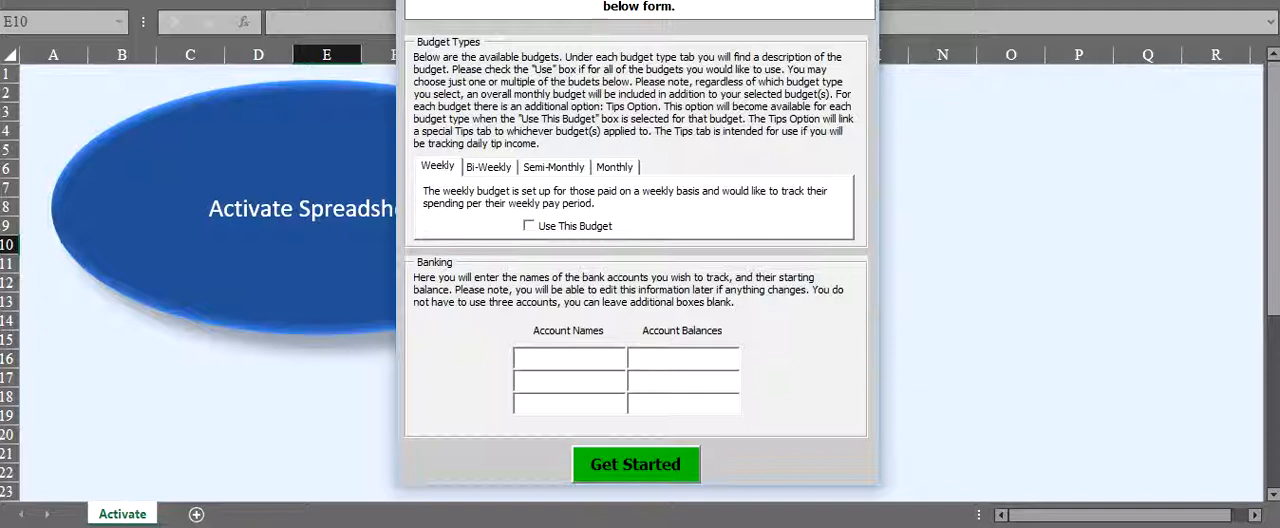
# - Enable the Weekly and Bi-Weekly budgets, with the Tips Option selected only for the Weekly budget
pyautogui.click(530, 226)
pyautogui.click(488, 167)
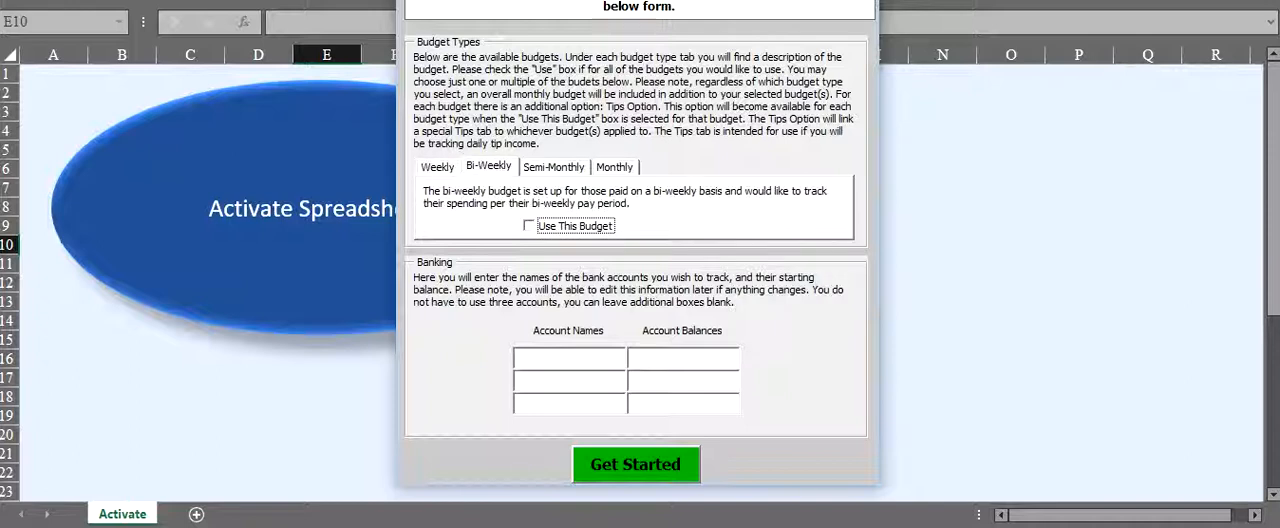
pyautogui.click(530, 226)
pyautogui.click(644, 226)
pyautogui.click(644, 226)
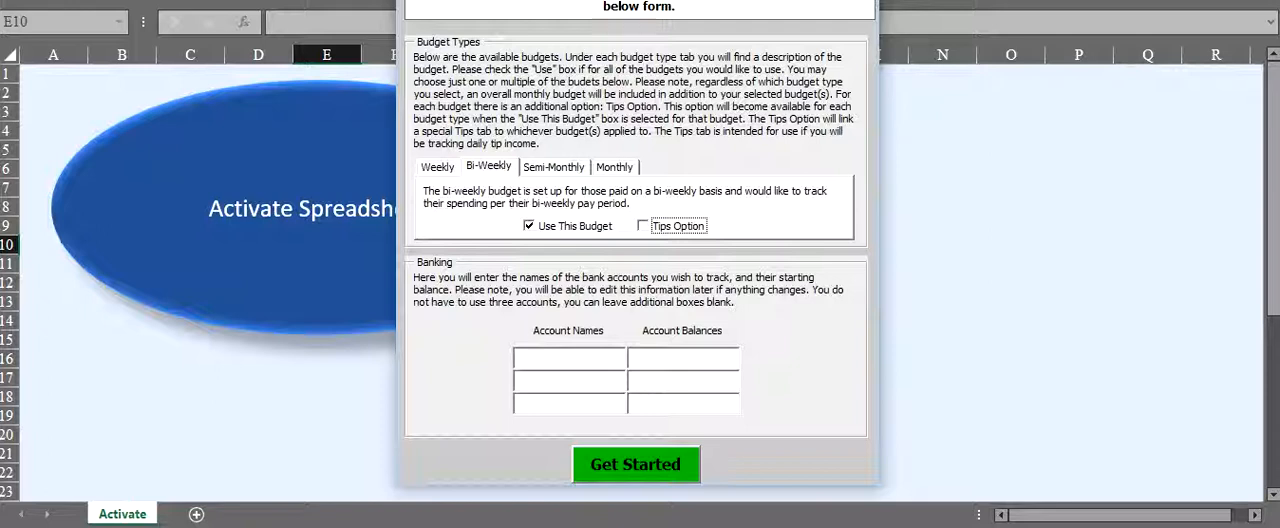
pyautogui.click(437, 167)
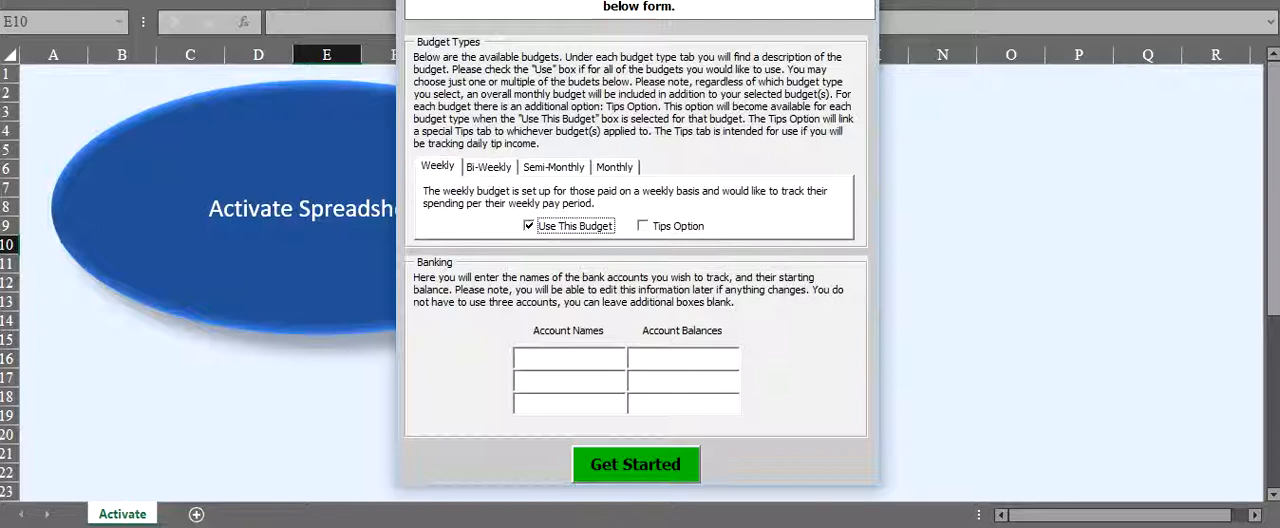
pyautogui.click(643, 226)
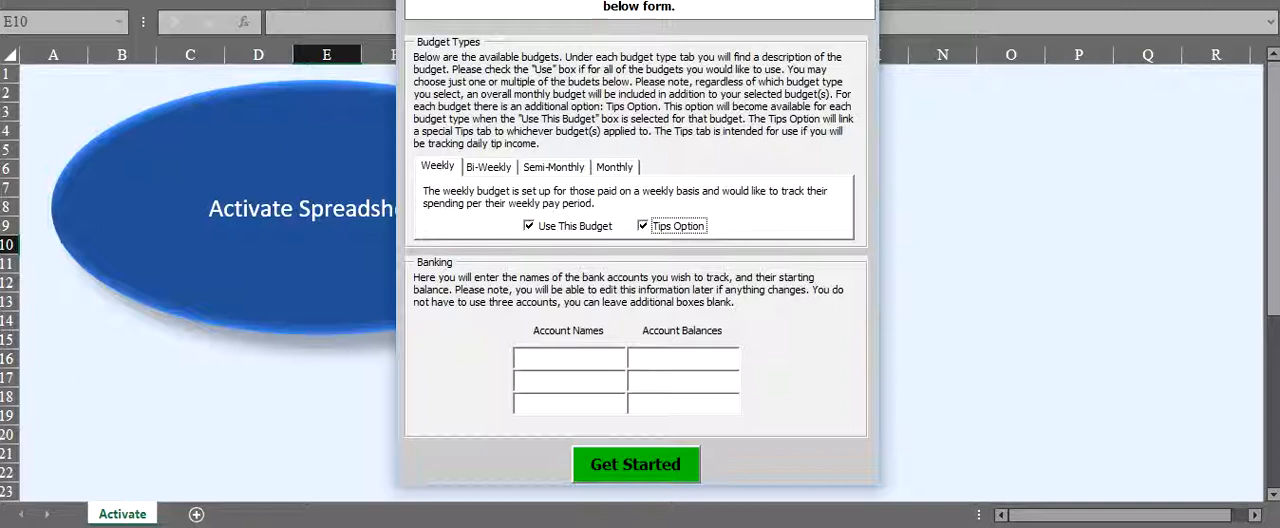
# - Enter two bank accounts under their holders' first names with balances of 1000 each, and get started with the budget workbook
pyautogui.click(568, 358)
pyautogui.write('John')
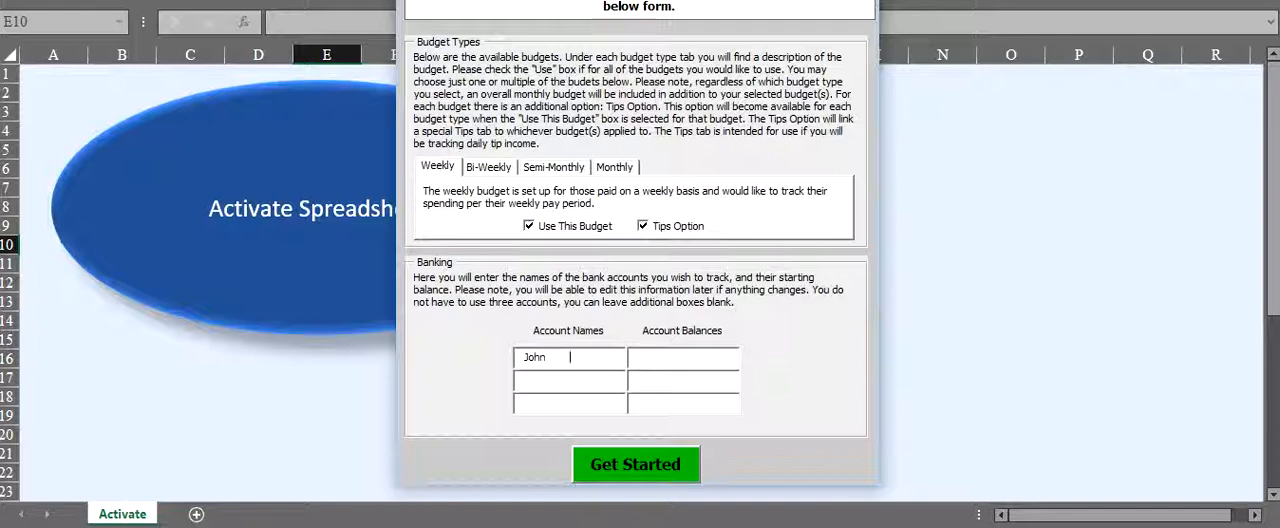
pyautogui.press('Tab')
pyautogui.write('1000')
pyautogui.write('Sally')
pyautogui.click(641, 380)
pyautogui.write('1000')
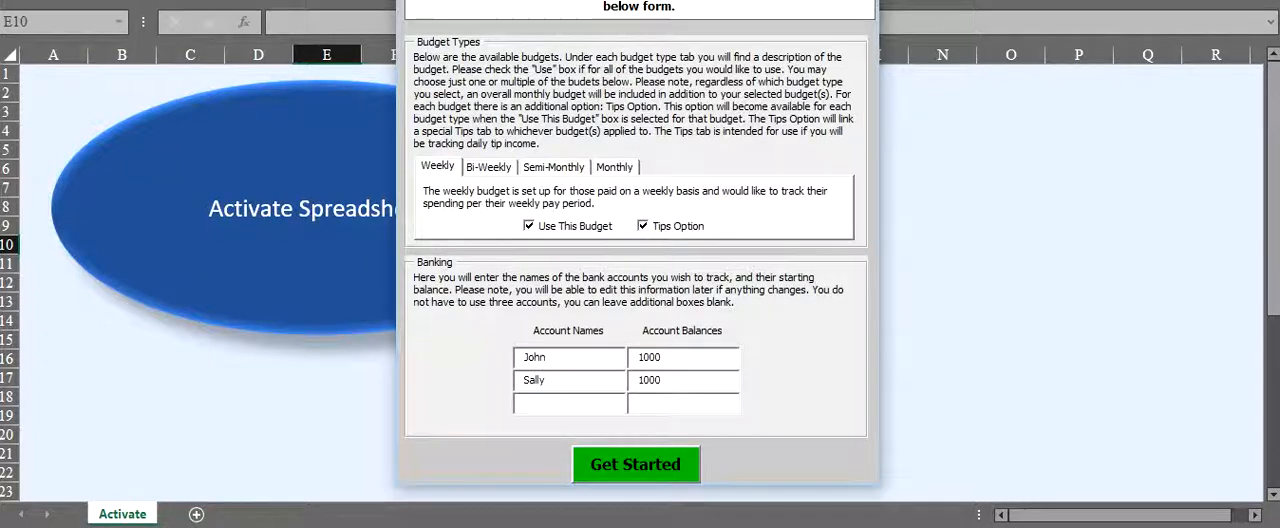
pyautogui.click(636, 465)
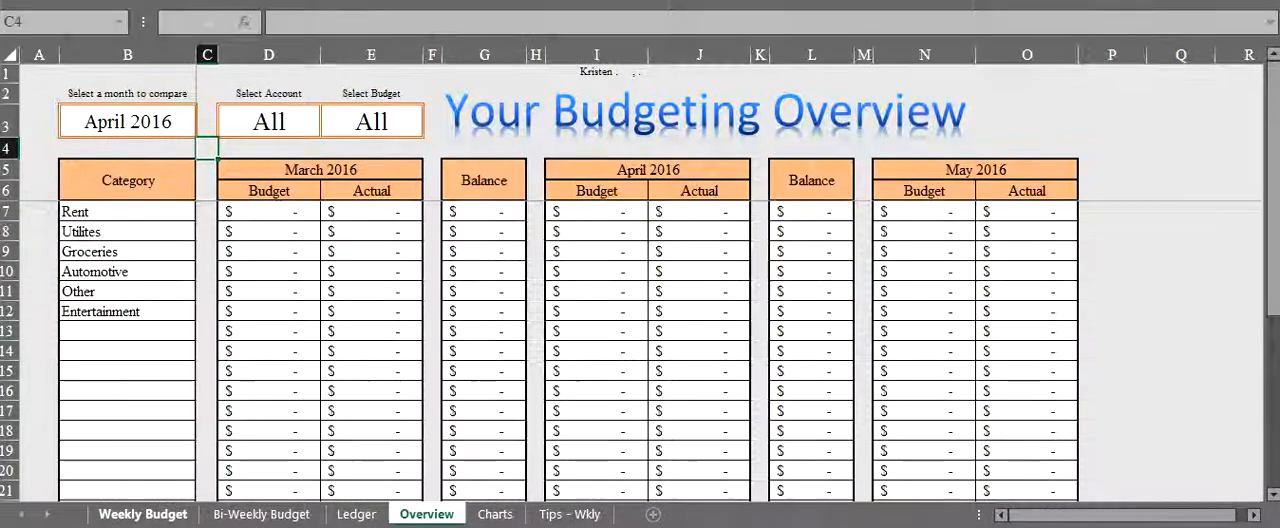
# - Look through the Bi-Weekly Budget and Tips - Wkly sheets, and expand January 2016 on the Weekly Budget sheet
pyautogui.click(142, 514)
pyautogui.click(262, 514)
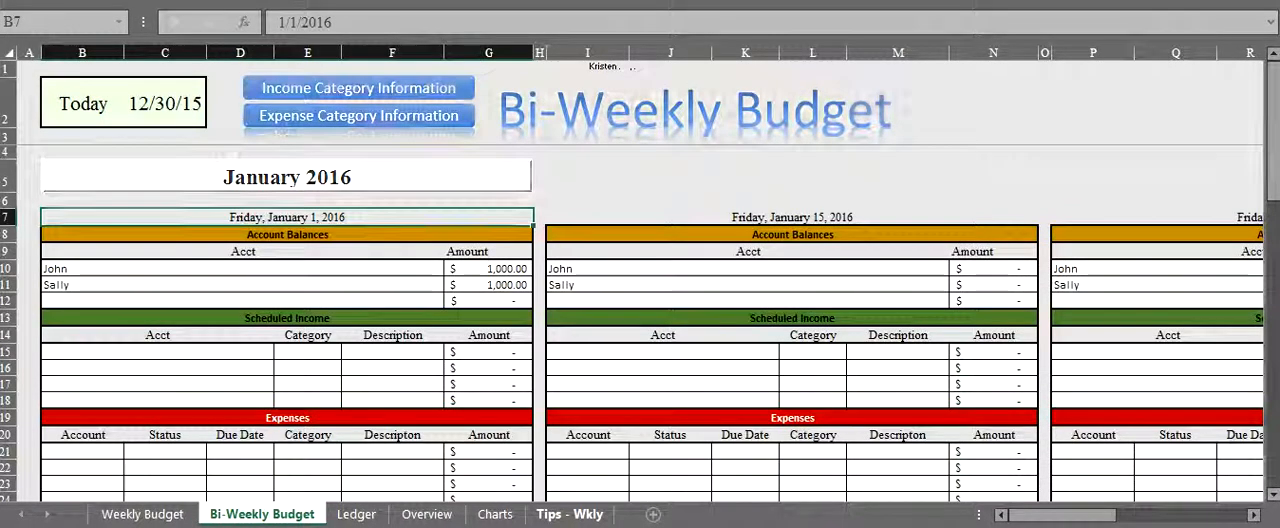
pyautogui.click(569, 514)
pyautogui.click(142, 514)
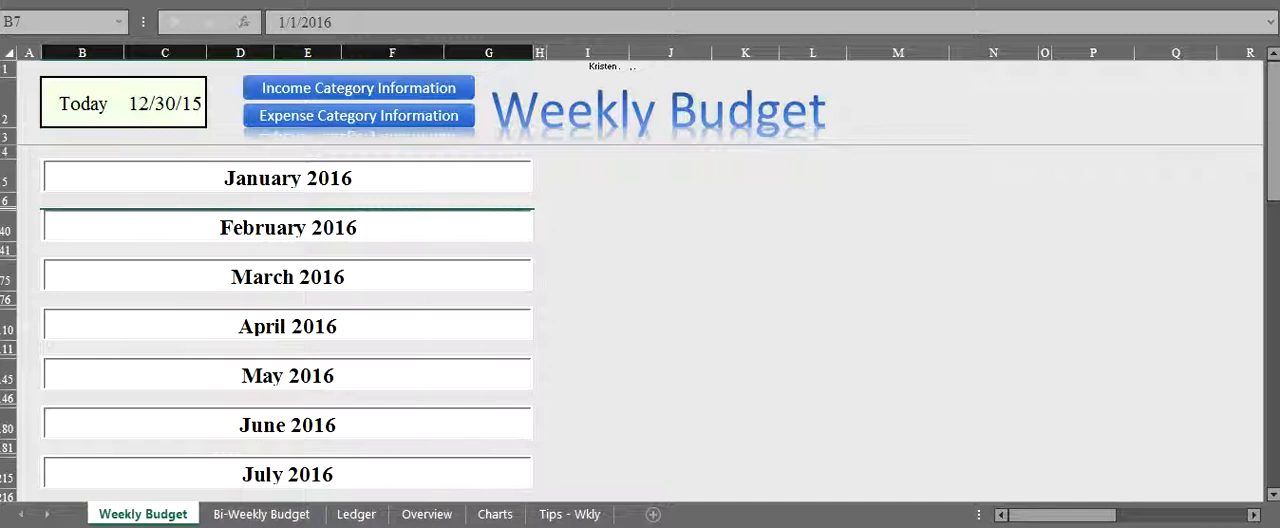
pyautogui.click(287, 177)
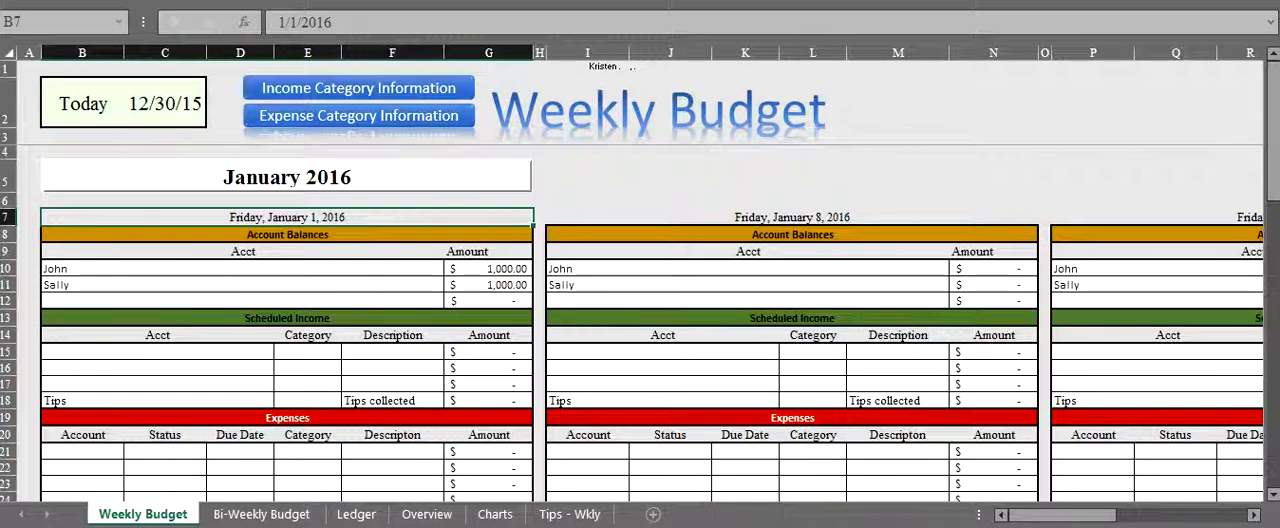
# - Examine the account balances for the weeks of January 1 and January 8, and the totals below them
pyautogui.moveTo(488, 269); pyautogui.dragTo(390, 285)
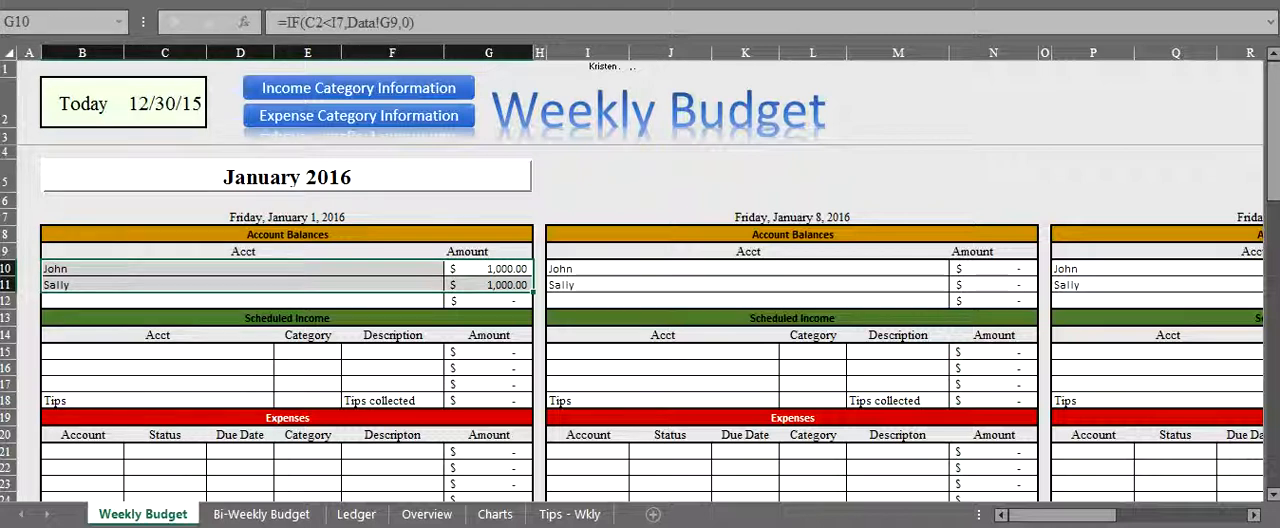
pyautogui.click(488, 269)
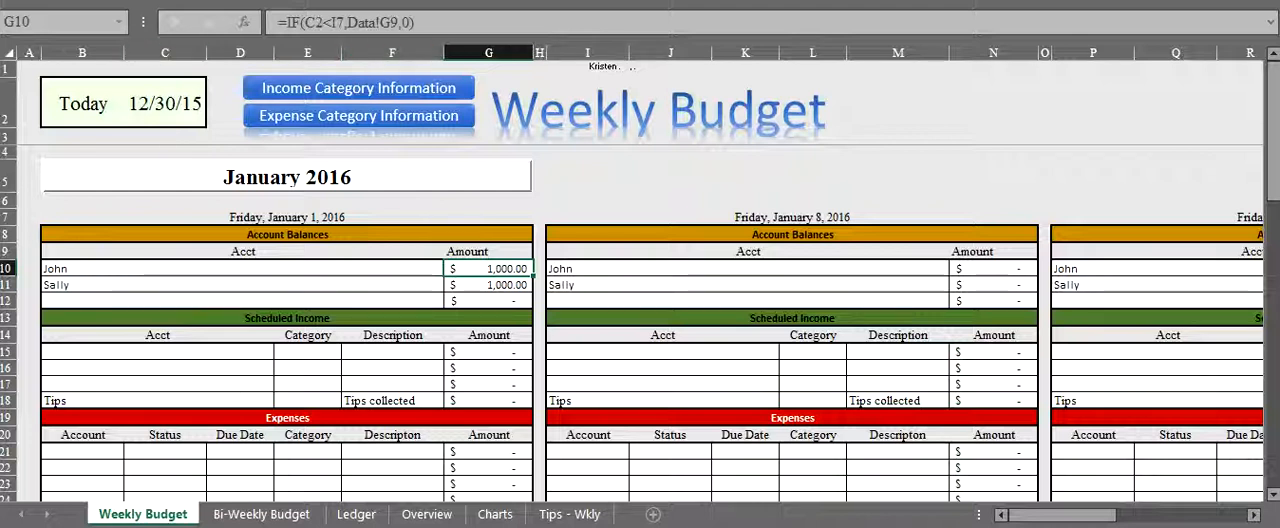
pyautogui.click(980, 217)
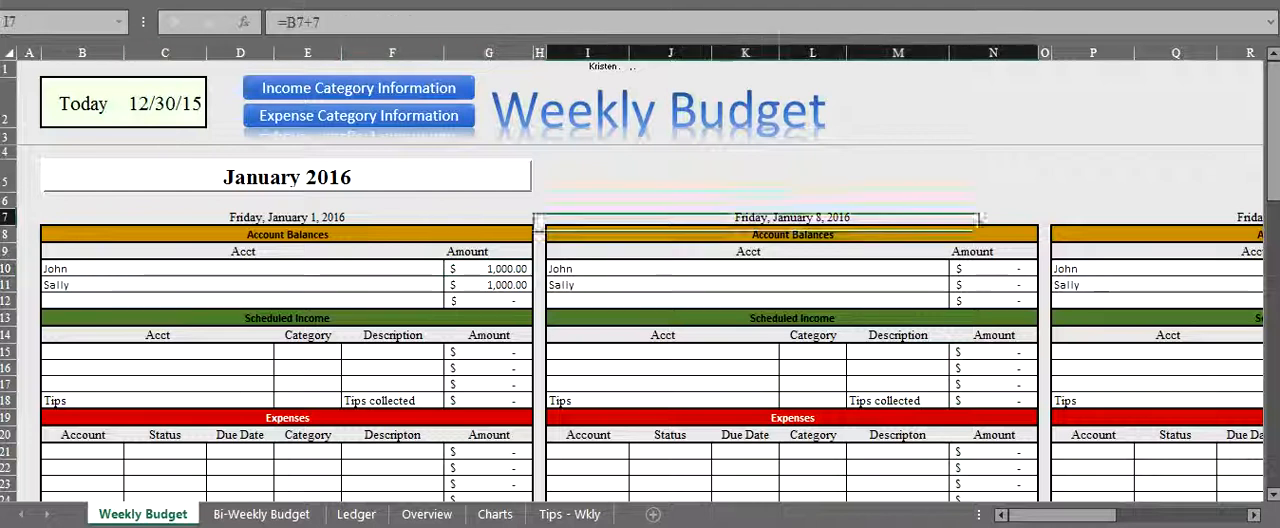
pyautogui.moveTo(980, 217)
pyautogui.mouseDown()
pyautogui.moveTo(990, 270)
pyautogui.moveTo(1025, 302)
pyautogui.mouseUp()
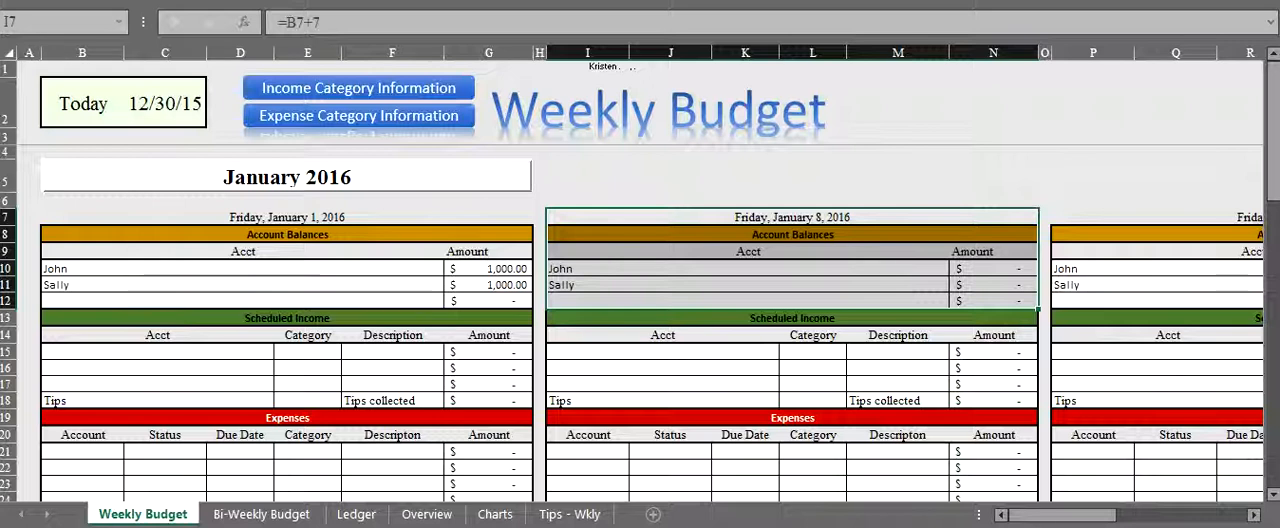
pyautogui.moveTo(490, 268); pyautogui.dragTo(535, 312)
pyautogui.scroll(-6, 540, 315)
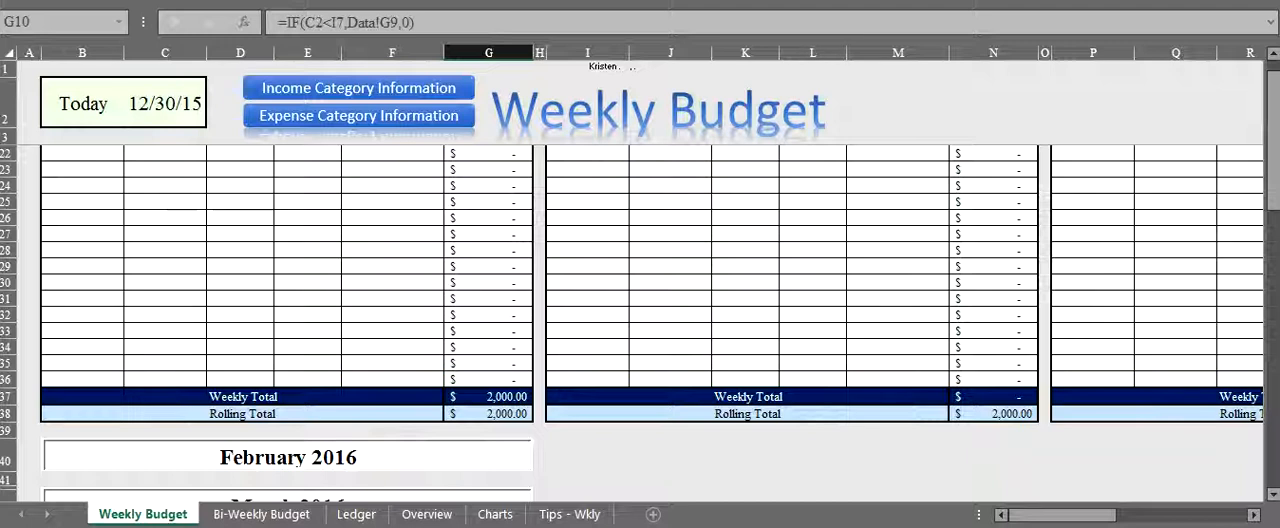
# - Add a scheduled income entry for the first account in the January 1 week, with category Paycheck and amount 500
pyautogui.scroll(5, 273, 294)
pyautogui.click(273, 290)
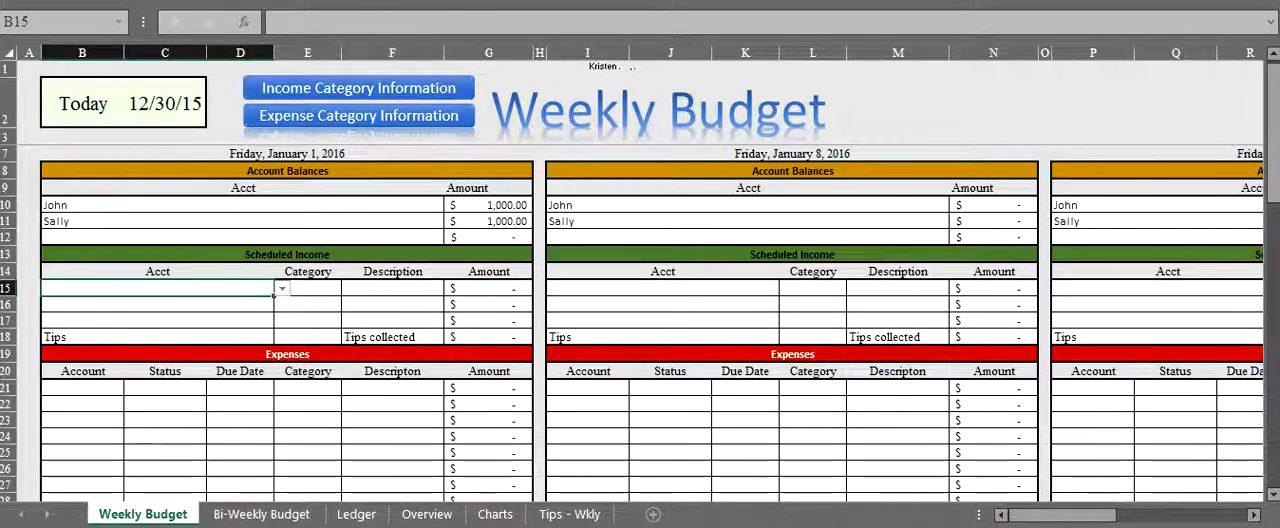
pyautogui.click(283, 289)
pyautogui.click(240, 301)
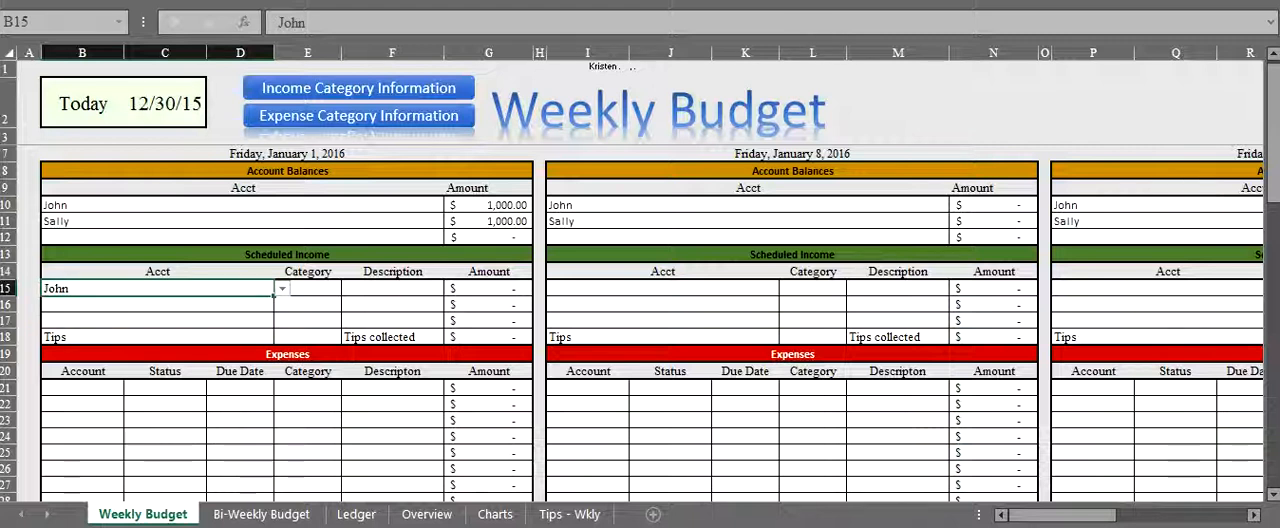
pyautogui.click(338, 292)
pyautogui.click(349, 289)
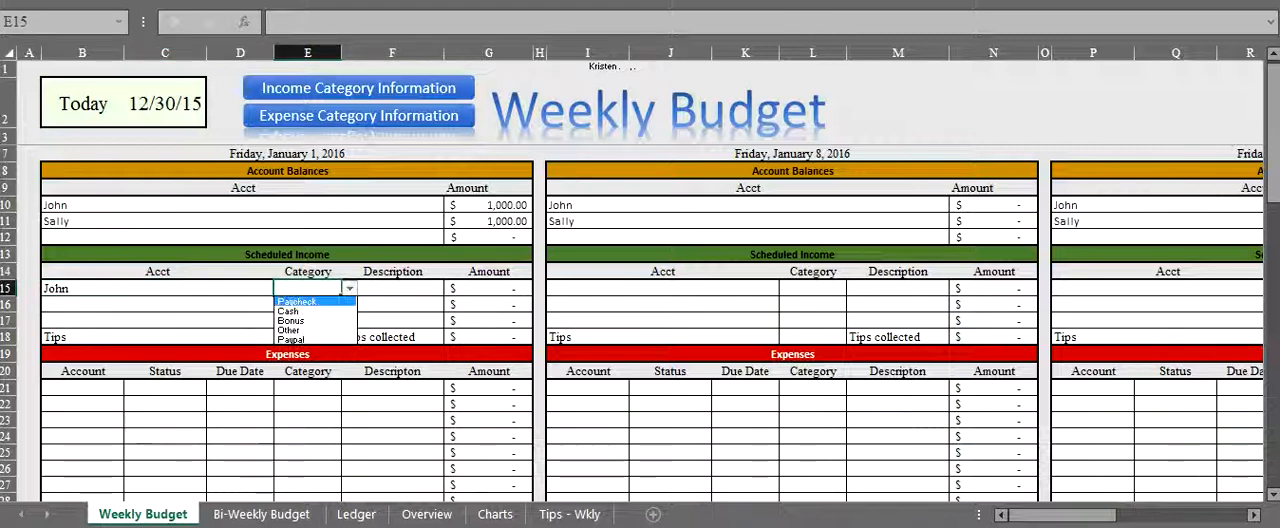
pyautogui.click(308, 302)
pyautogui.click(391, 289)
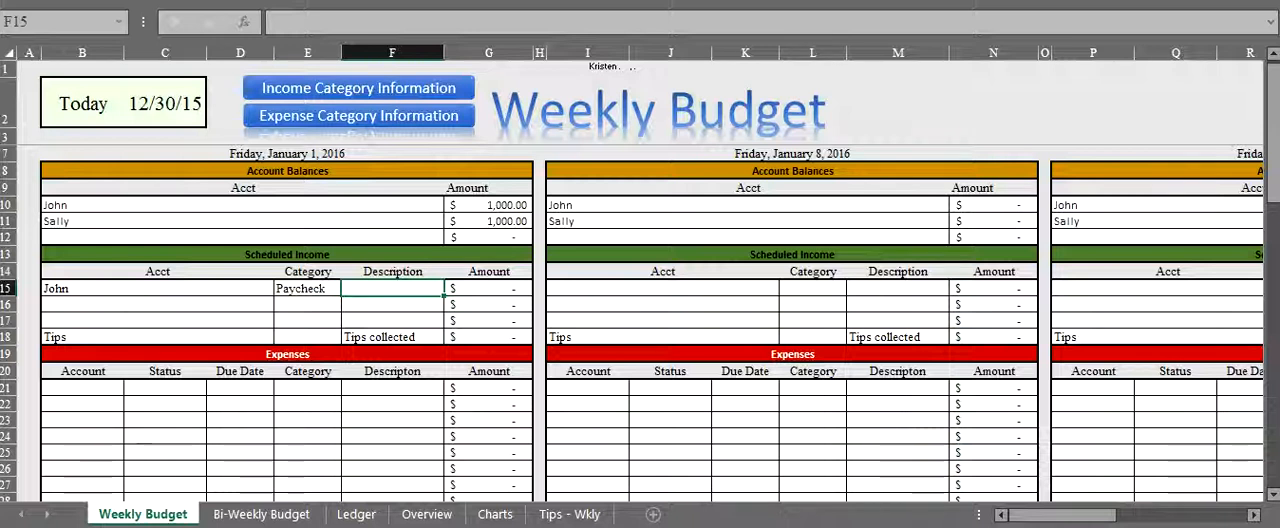
pyautogui.click(488, 289)
pyautogui.write('500')
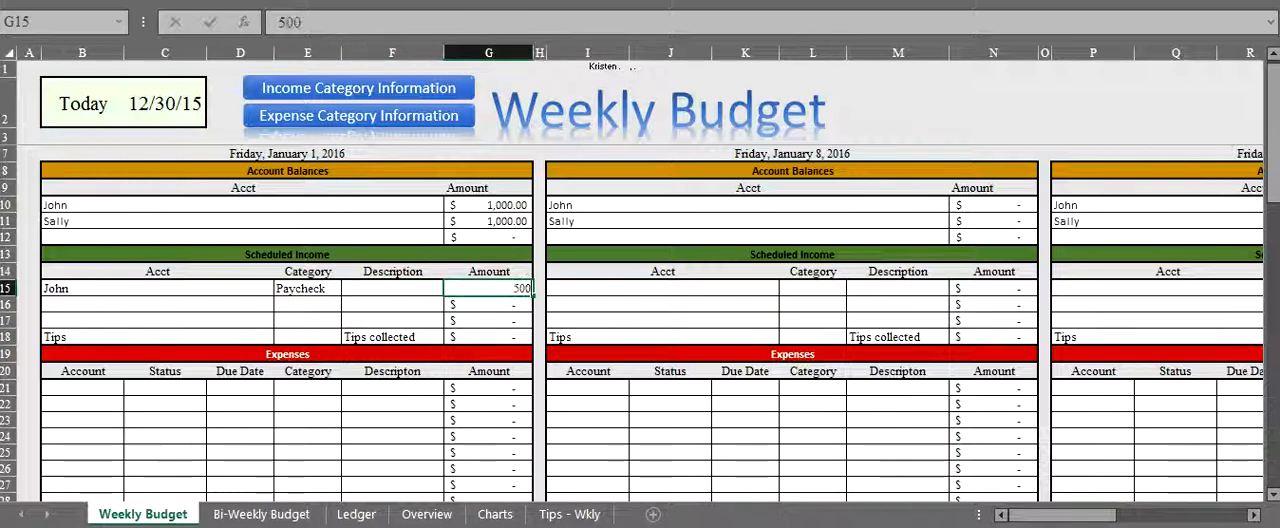
pyautogui.press('Return')
# - Add a second scheduled income entry for the other account in the January 1 week, with category Cash and amount 50
pyautogui.click(158, 305)
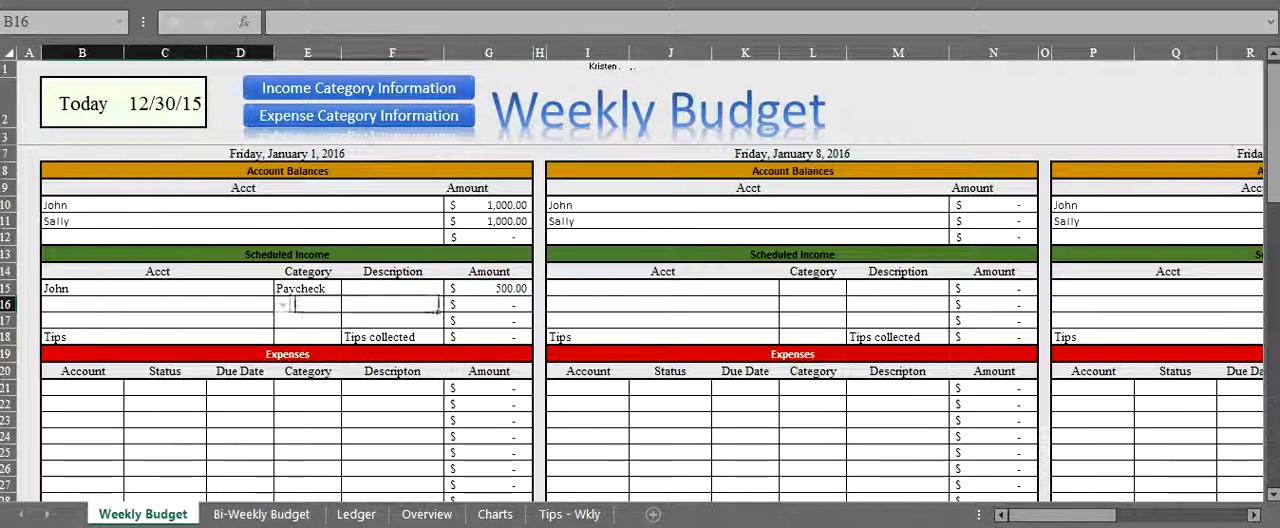
pyautogui.click(282, 305)
pyautogui.click(240, 327)
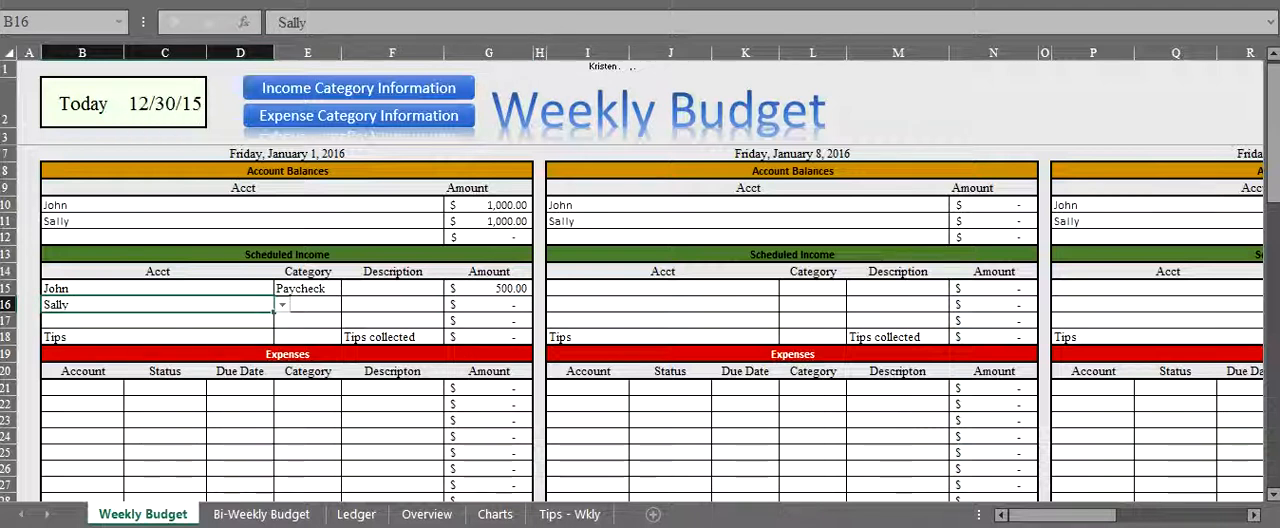
pyautogui.click(308, 305)
pyautogui.click(350, 305)
pyautogui.click(290, 327)
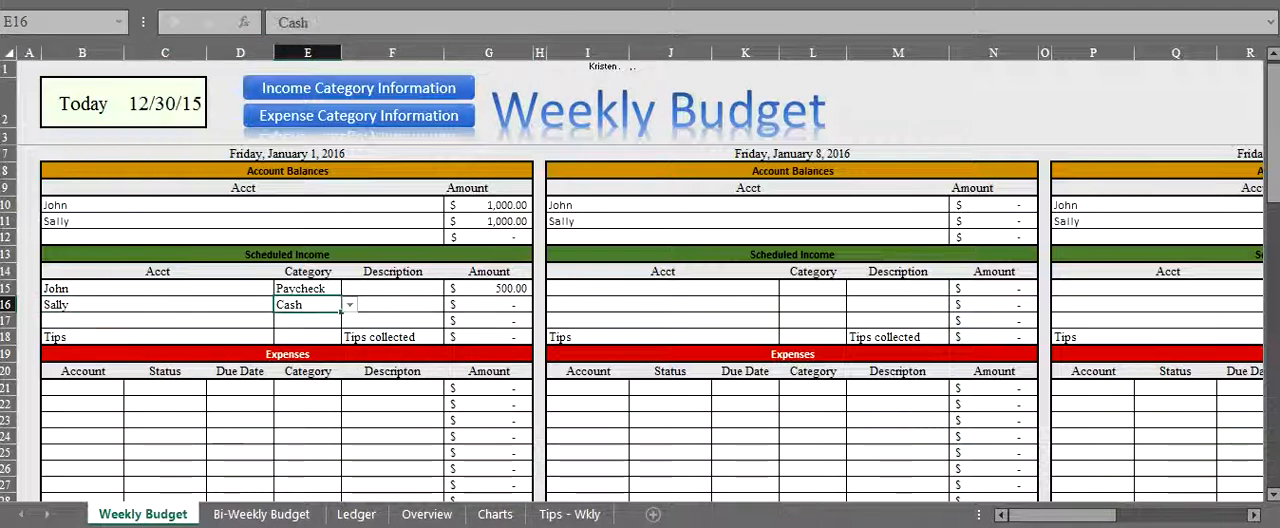
pyautogui.press('Tab')
pyautogui.press('Tab')
pyautogui.write('50')
pyautogui.press('Return')
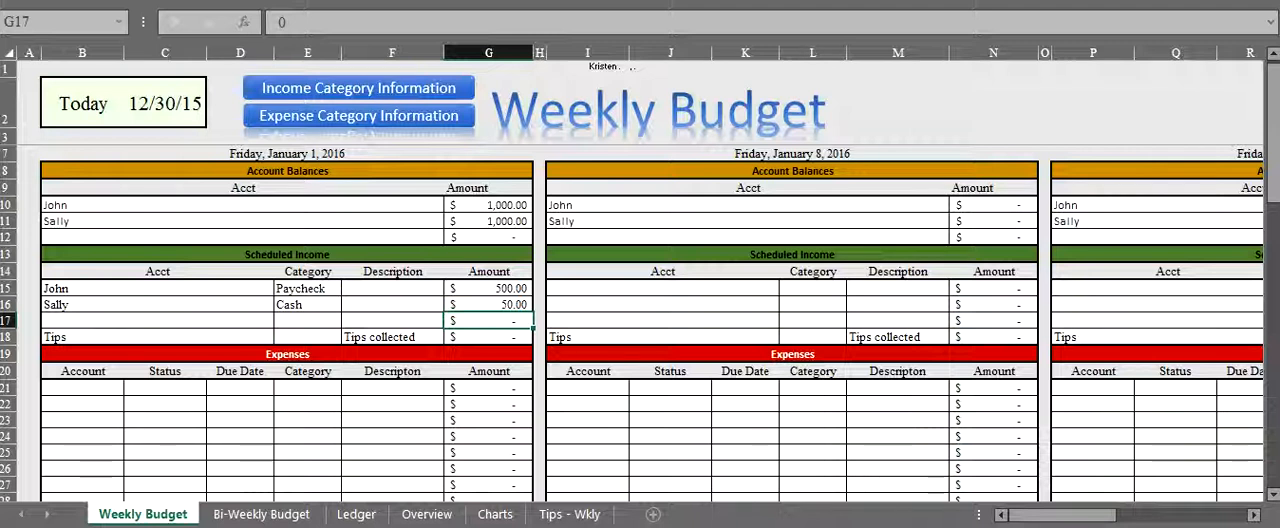
# - Compare the Tips income row of the Weekly Budget with the same row of the Bi-Weekly Budget
pyautogui.moveTo(140, 337); pyautogui.dragTo(486, 338)
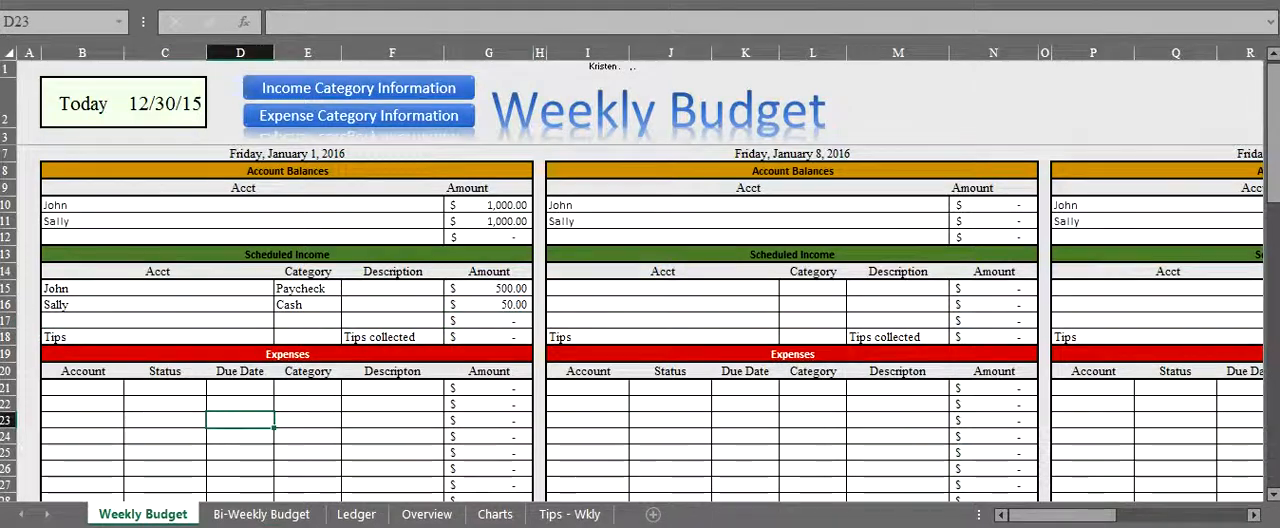
pyautogui.click(261, 514)
pyautogui.moveTo(180, 400); pyautogui.dragTo(488, 400)
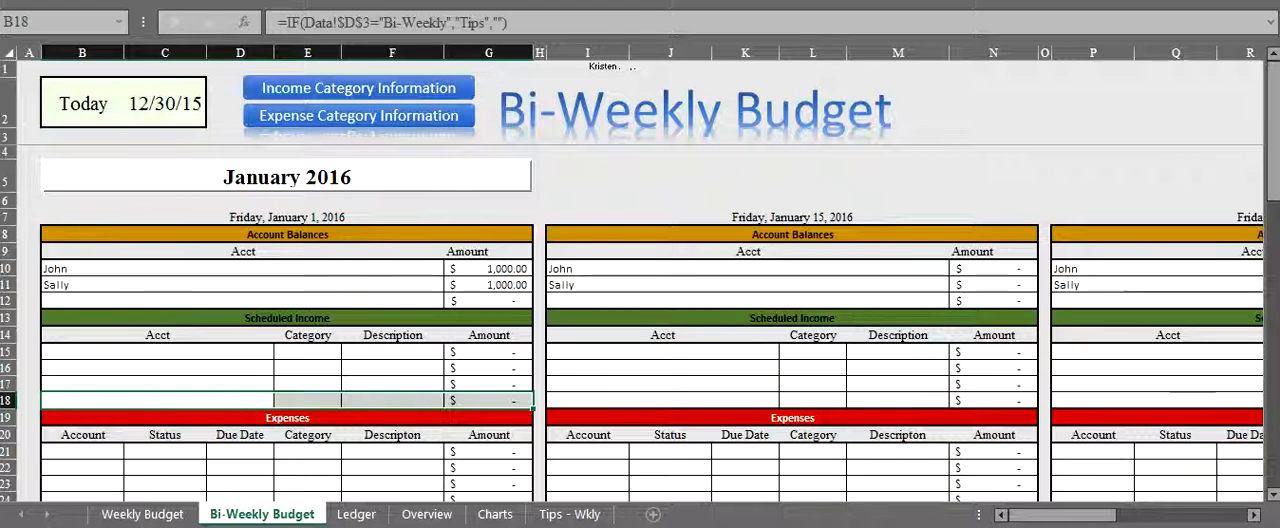
pyautogui.click(142, 514)
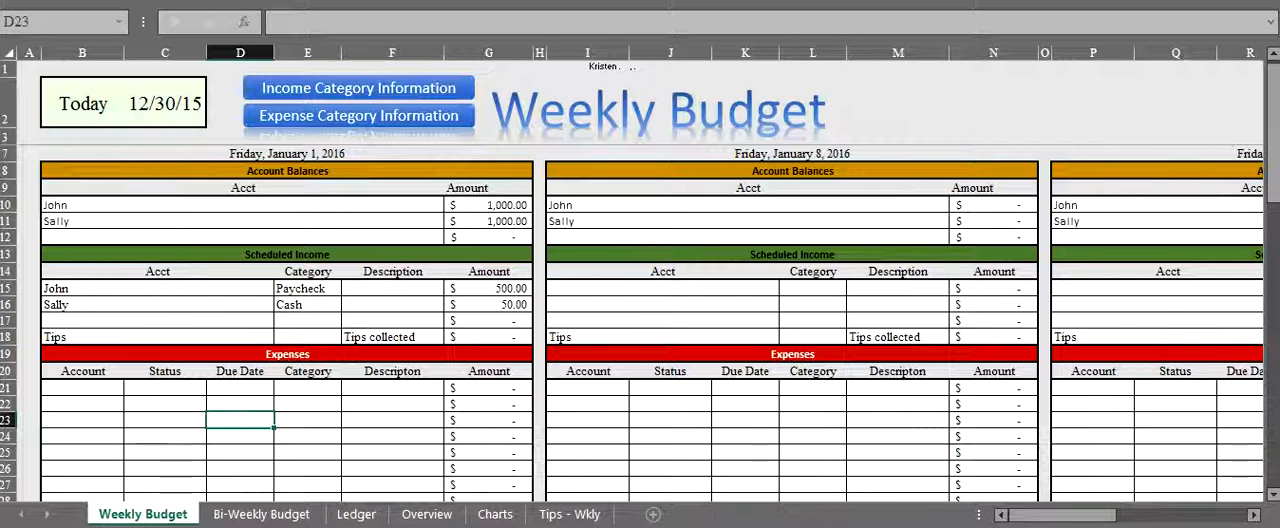
pyautogui.click(348, 336)
pyautogui.press('Right')
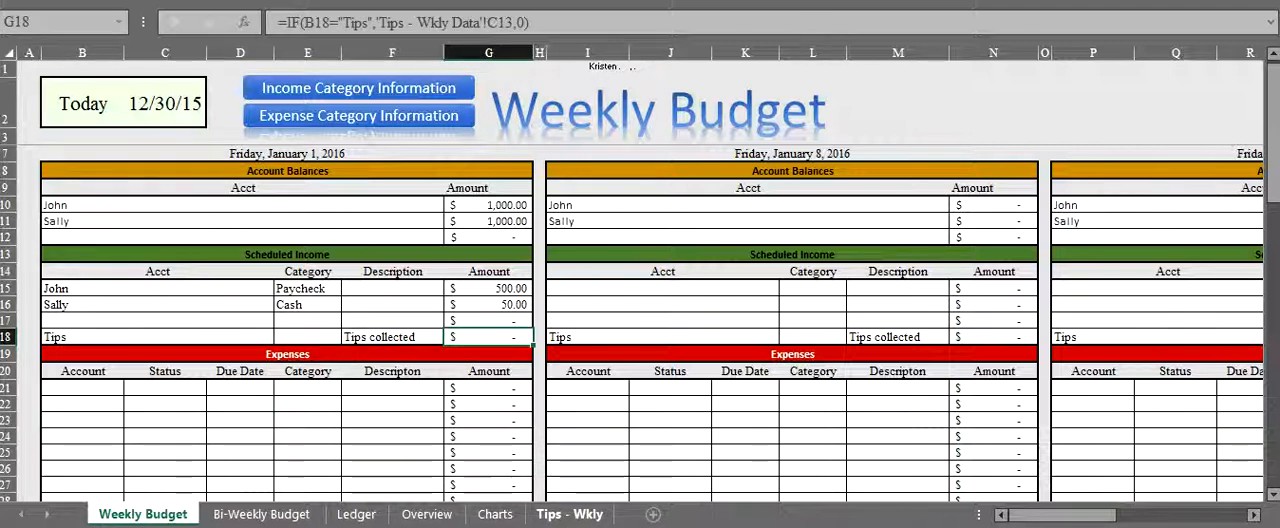
# - Expand January 2016 on the Tips - Wkly sheet and set the Average Single Shift Tip Amount to 50
pyautogui.click(569, 514)
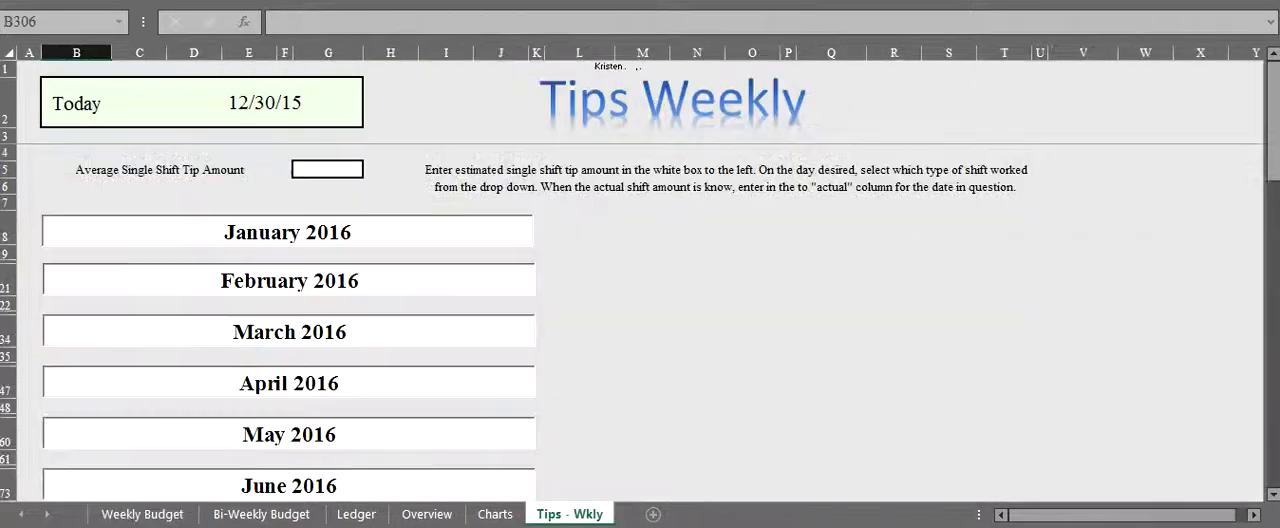
pyautogui.click(288, 232)
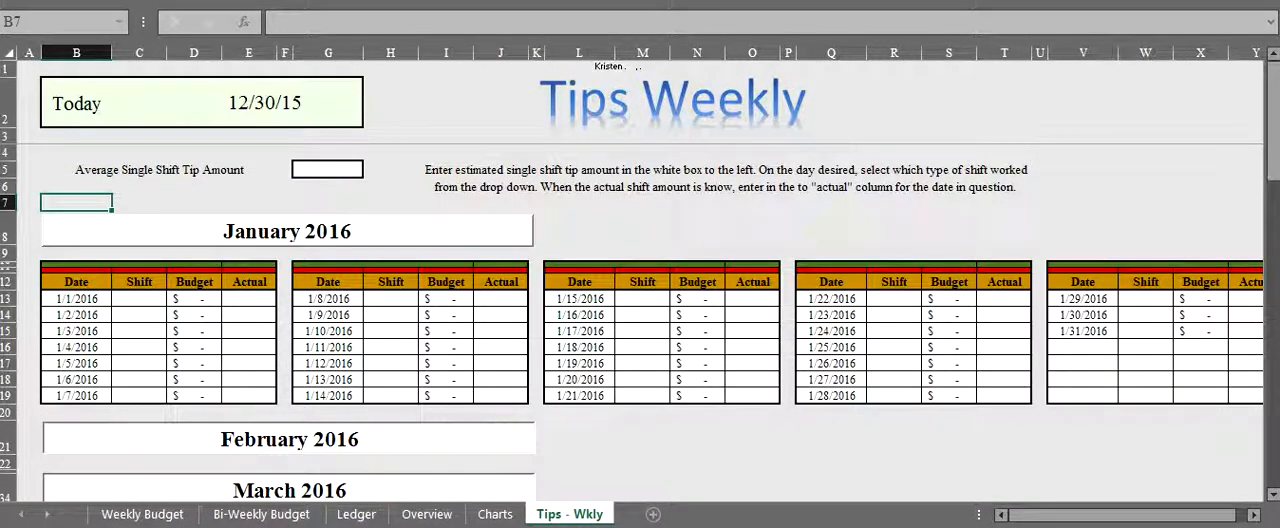
pyautogui.click(328, 170)
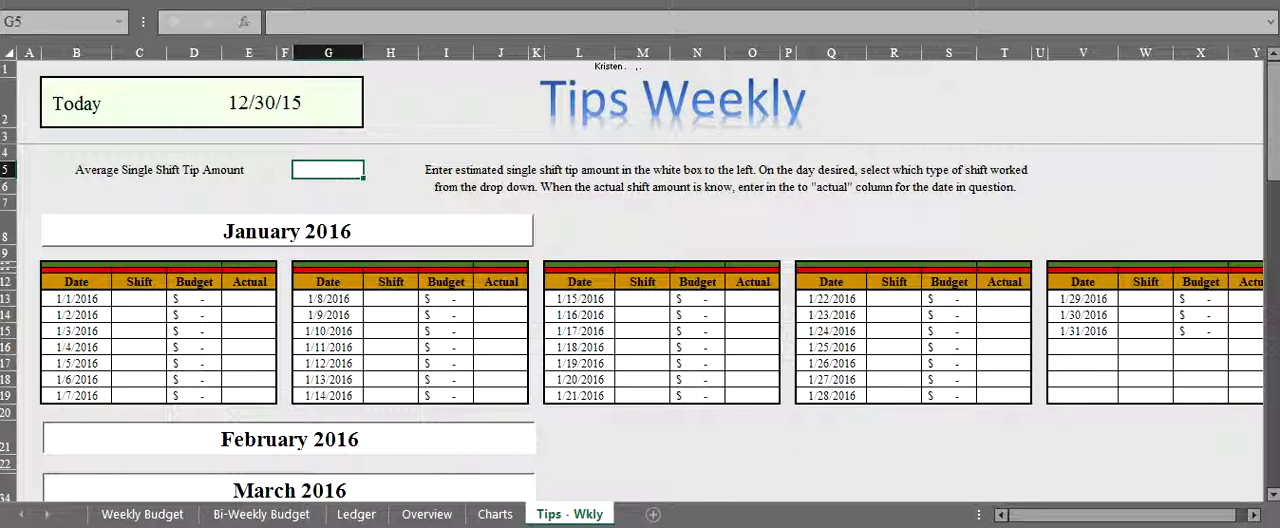
pyautogui.write('50')
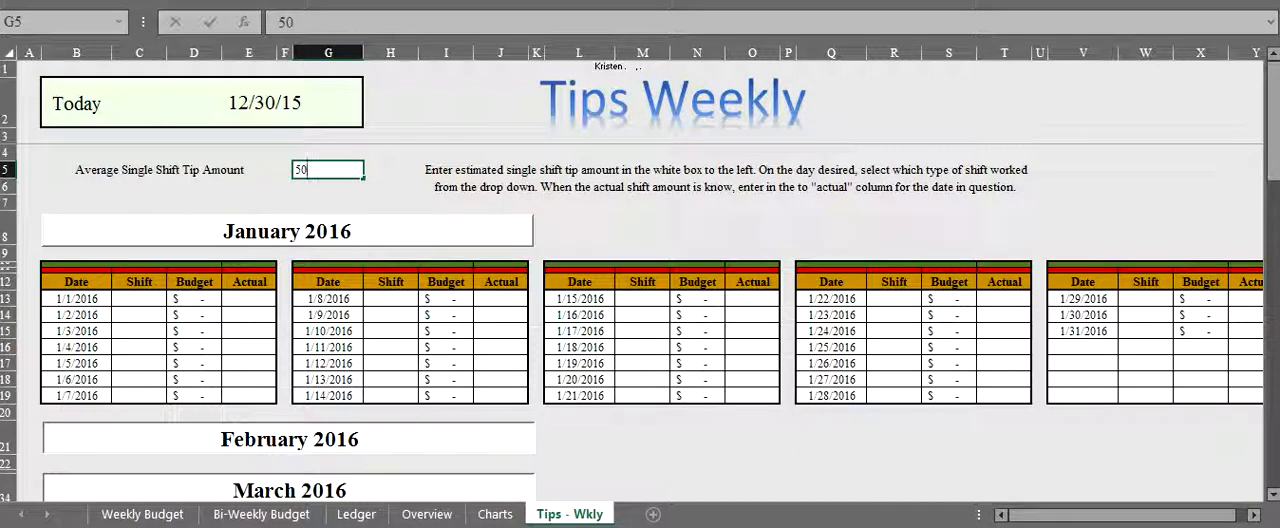
pyautogui.press('Return')
# - Set the 1/1/2016 shift to Half on the Tips - Wkly sheet and check the Tips income row of the Weekly Budget
pyautogui.click(139, 299)
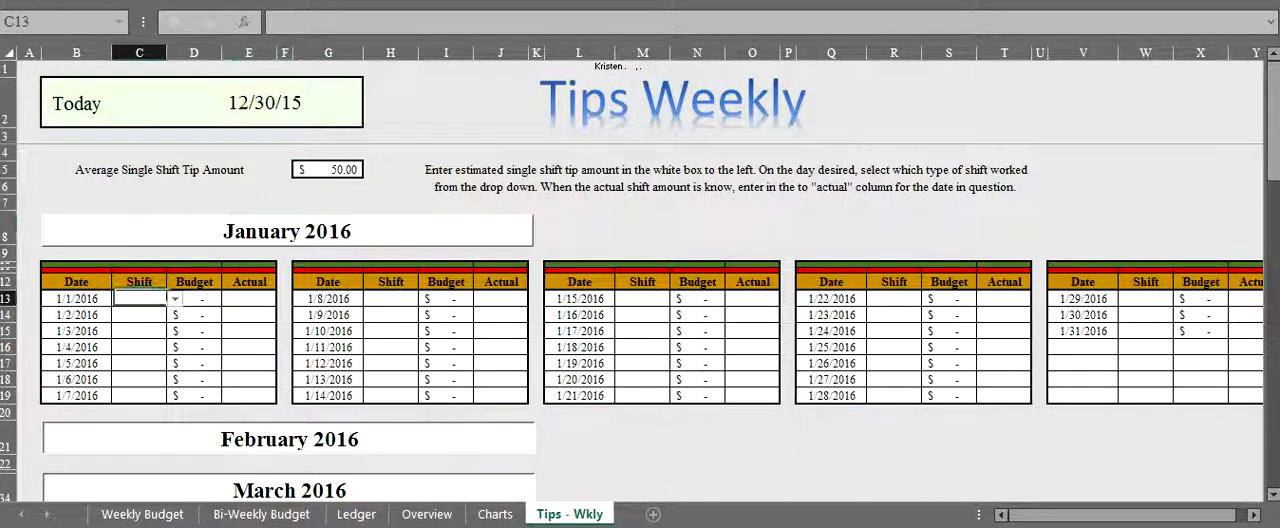
pyautogui.click(175, 299)
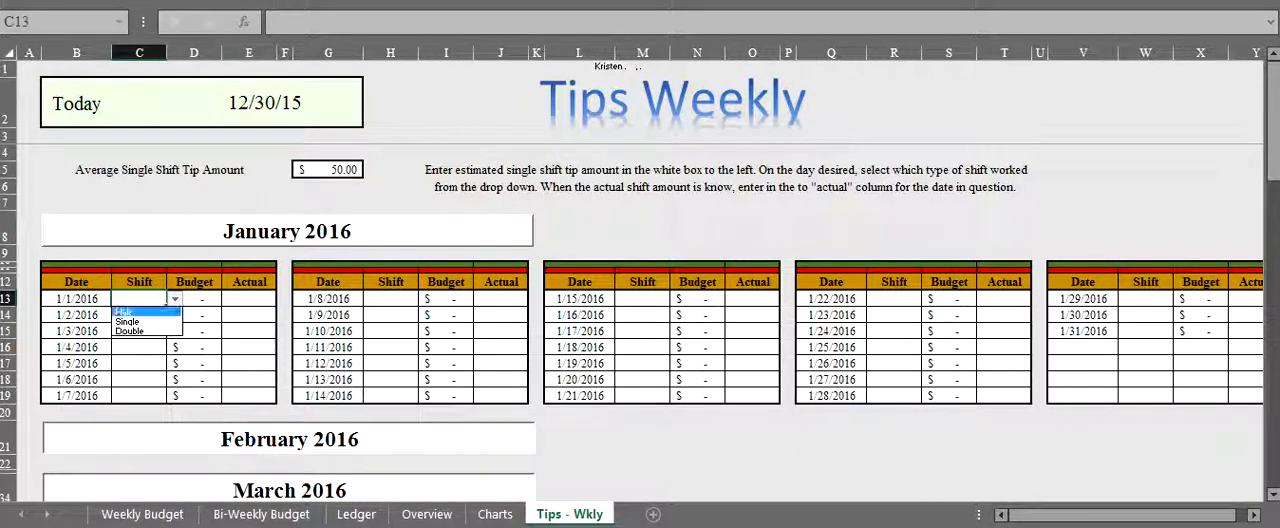
pyautogui.click(124, 311)
pyautogui.click(249, 299)
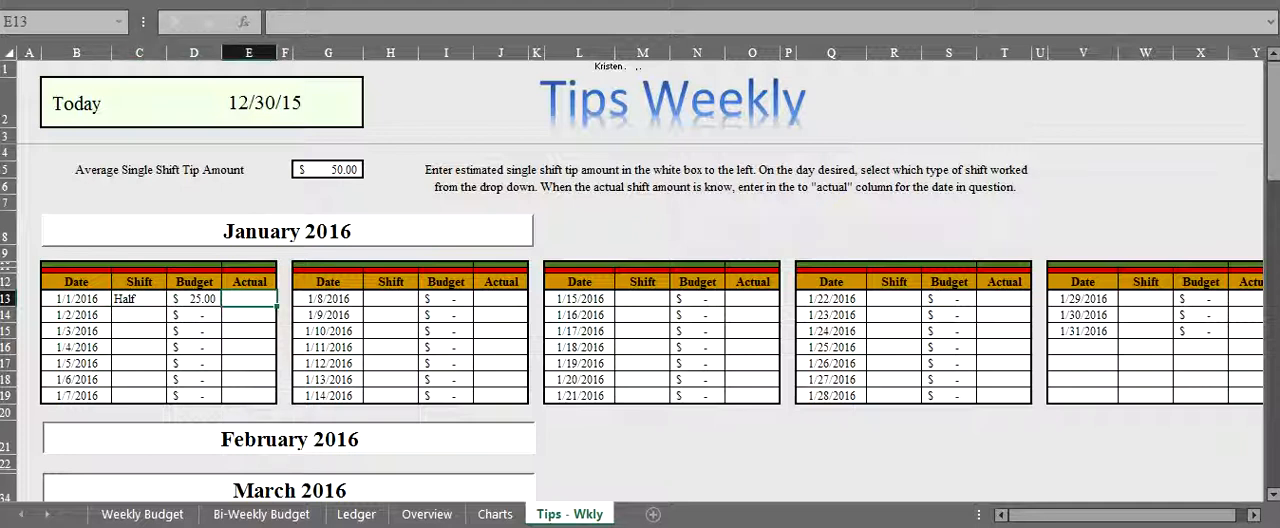
pyautogui.click(142, 514)
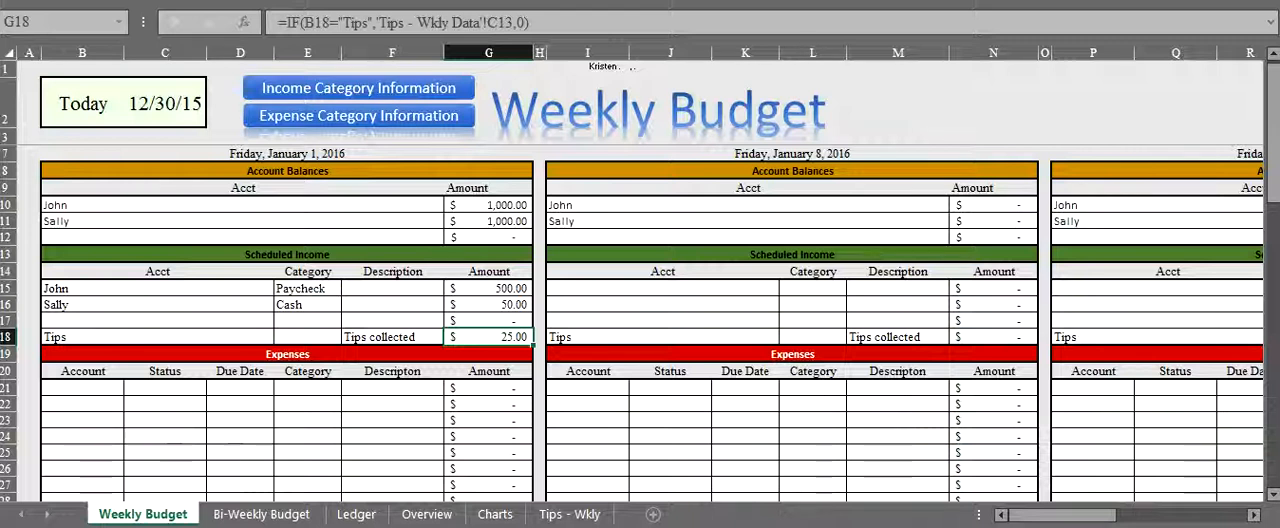
# - Enter 35 as the actual tip amount for 1/1/2016 and check the Tips income row of the Weekly Budget again
pyautogui.click(569, 514)
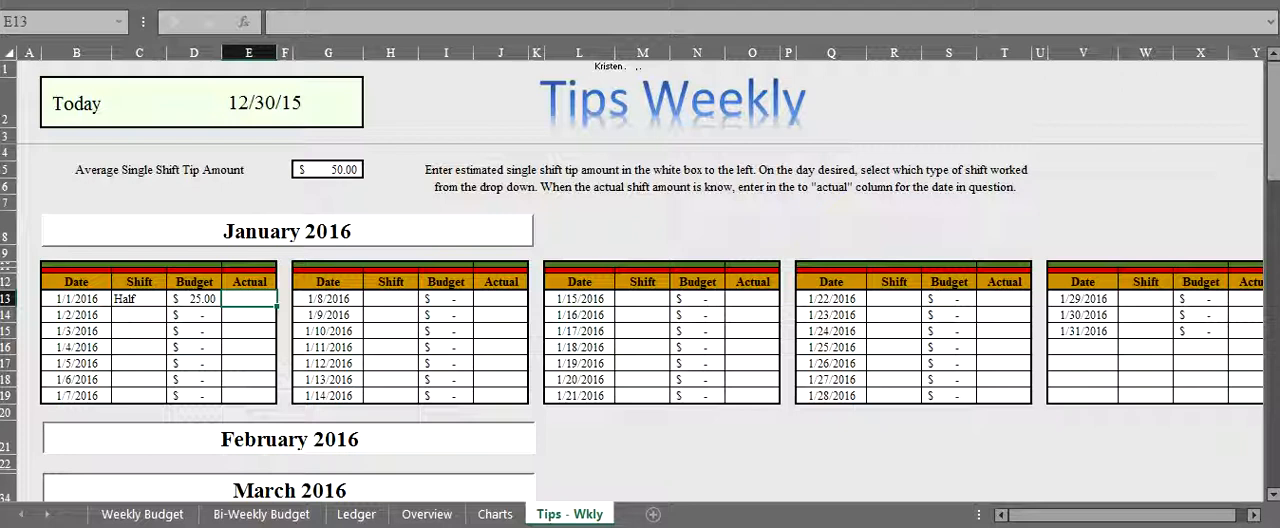
pyautogui.write('35')
pyautogui.press('Return')
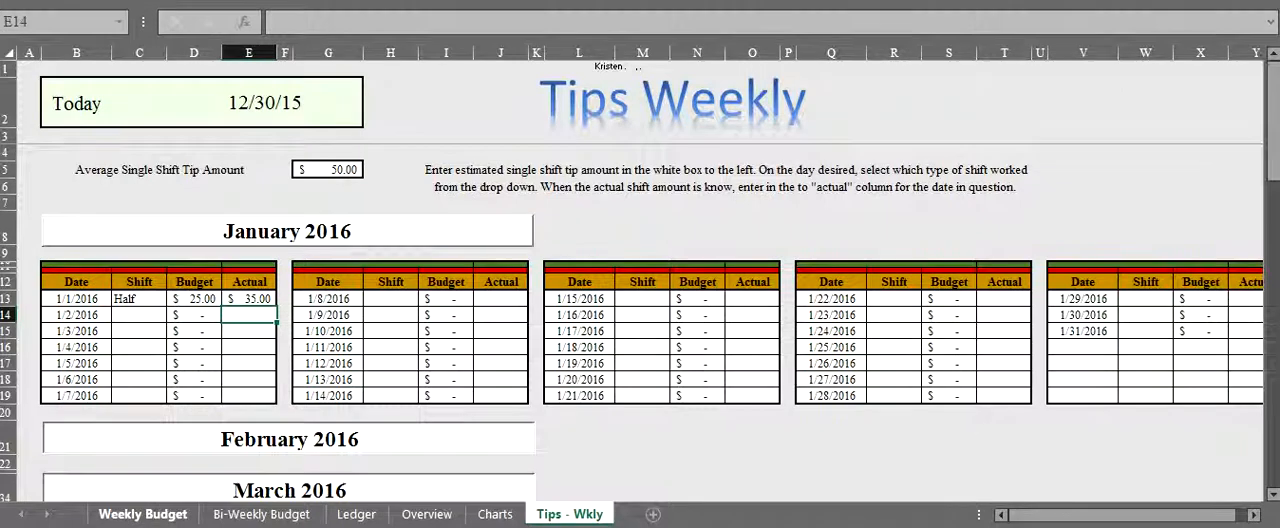
pyautogui.click(142, 514)
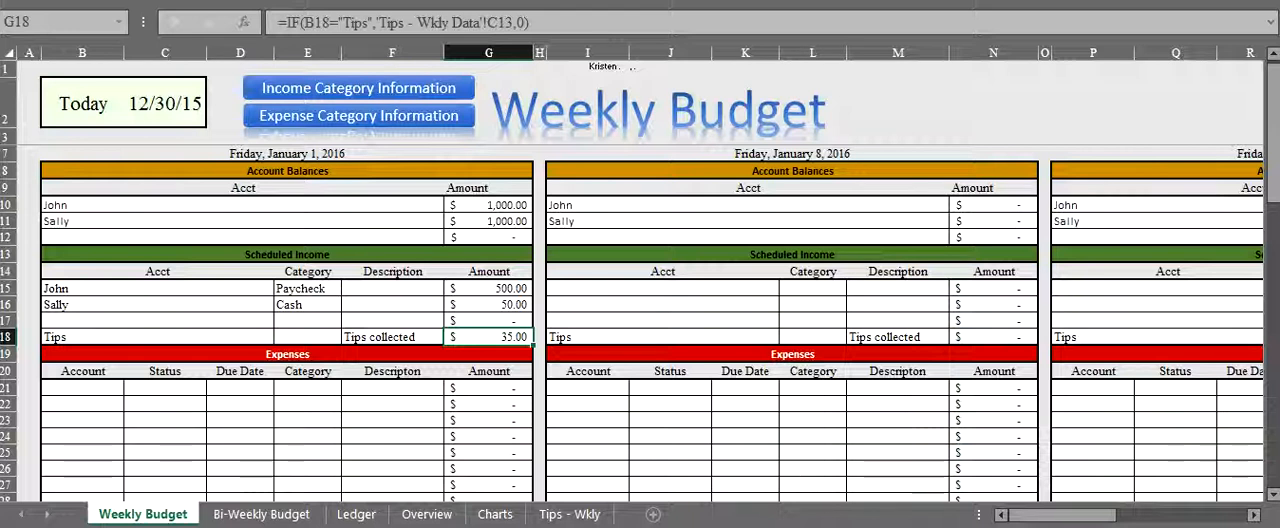
# - Review the scheduled income amounts and the account balances of the January 1 week
pyautogui.click(307, 437)
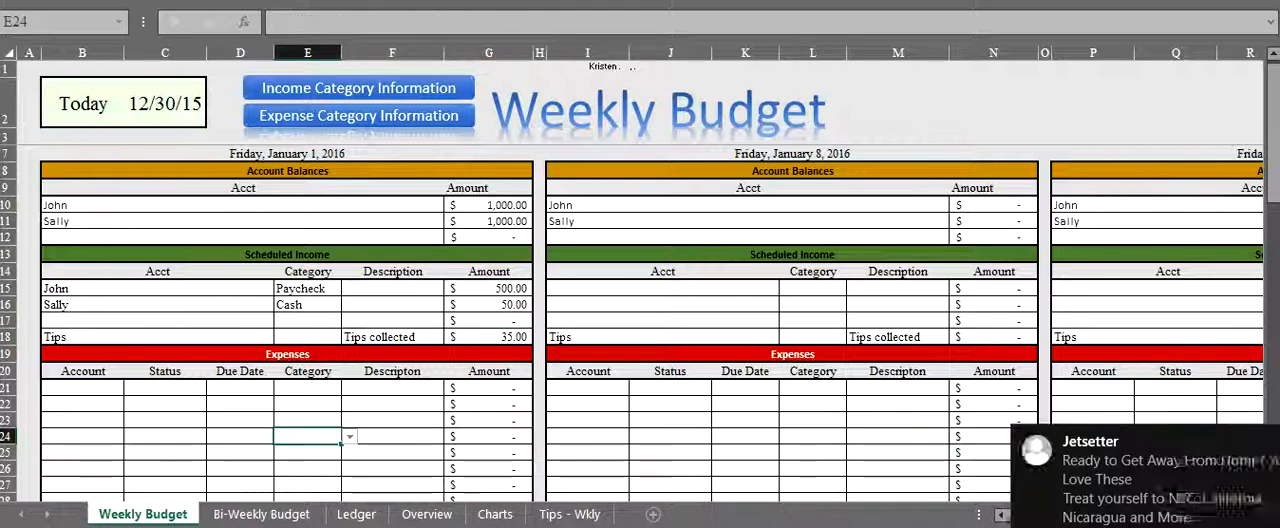
pyautogui.click(1265, 441)
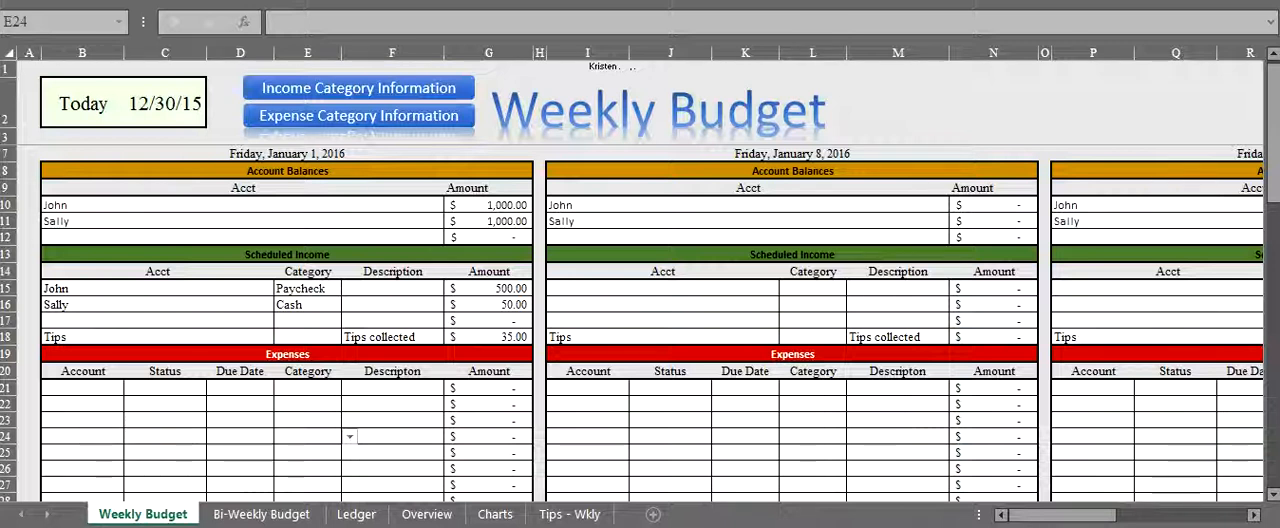
pyautogui.moveTo(489, 288); pyautogui.dragTo(489, 337)
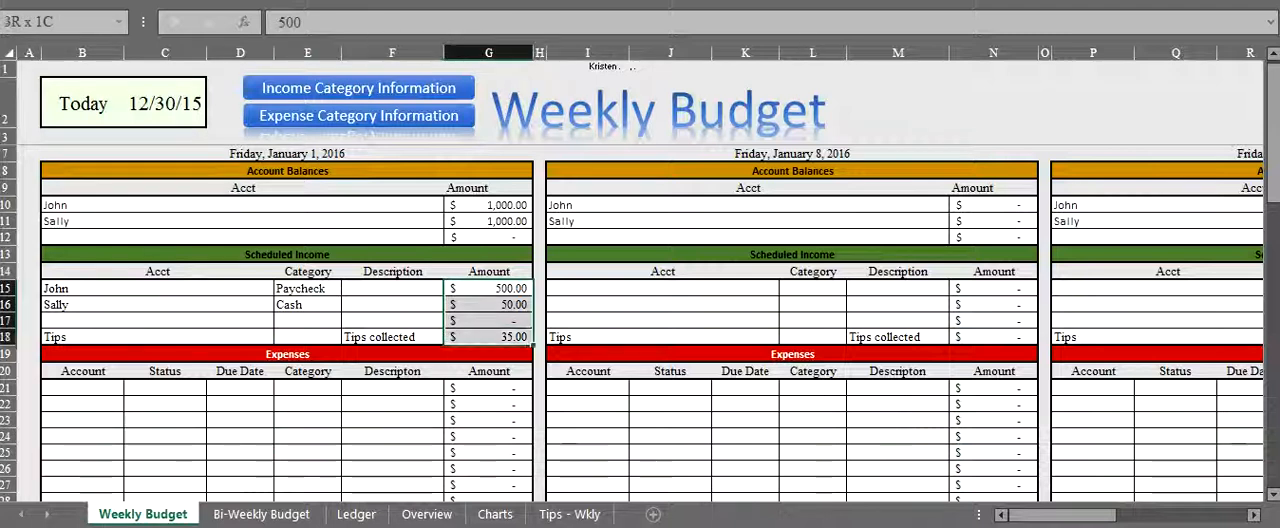
pyautogui.scroll(-10, 489, 337)
pyautogui.scroll(8, 489, 337)
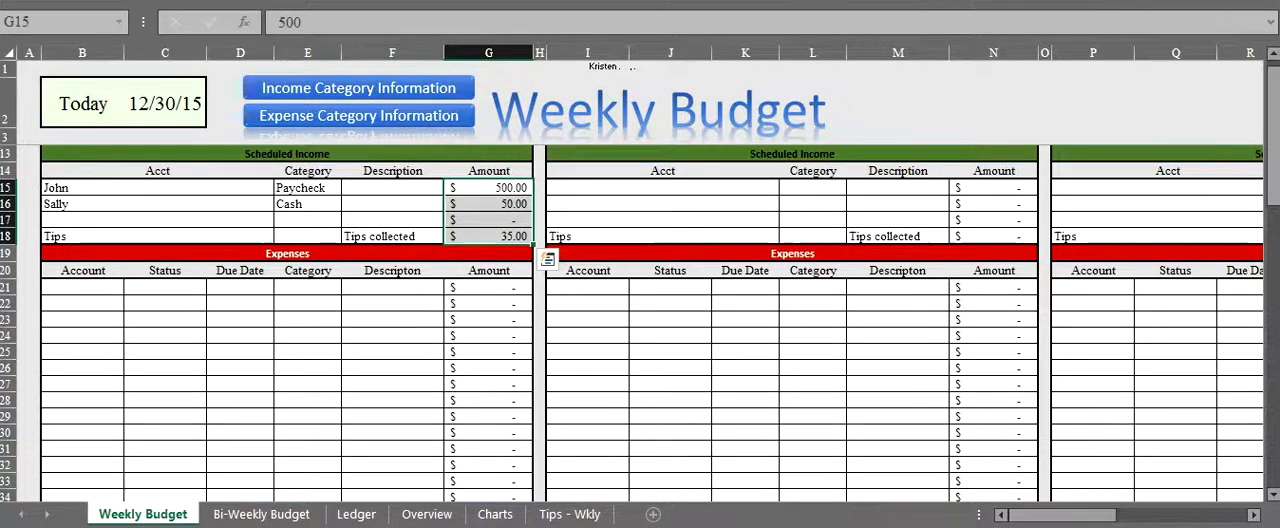
pyautogui.scroll(2, 489, 300)
pyautogui.moveTo(489, 204); pyautogui.dragTo(82, 237)
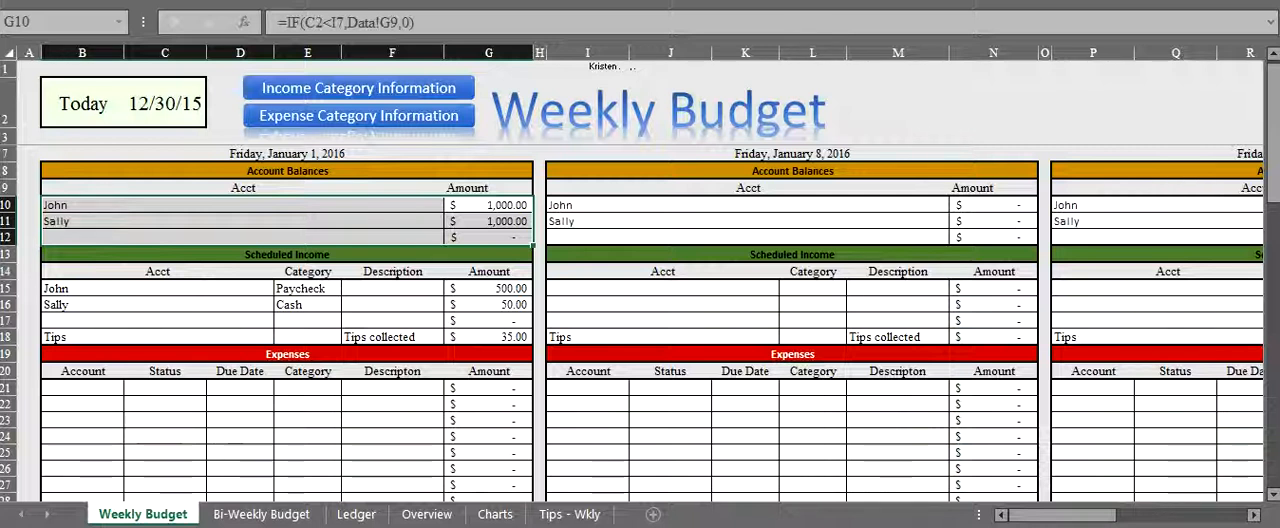
pyautogui.click(392, 420)
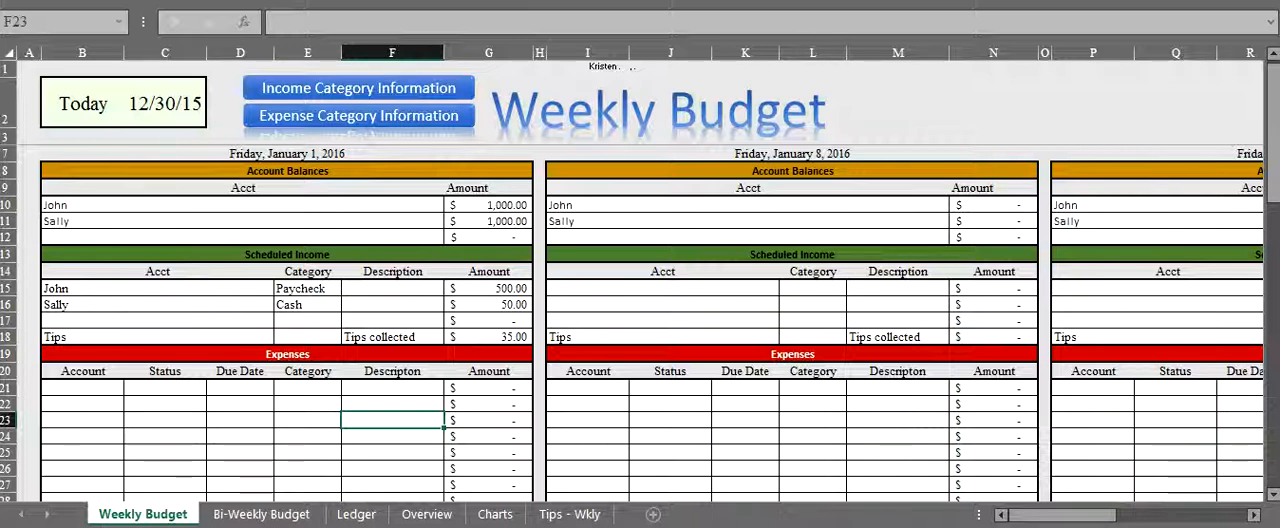
# - Start the first expense of the January 1 week with the first account, status Current and due date 1/1/15
pyautogui.click(82, 388)
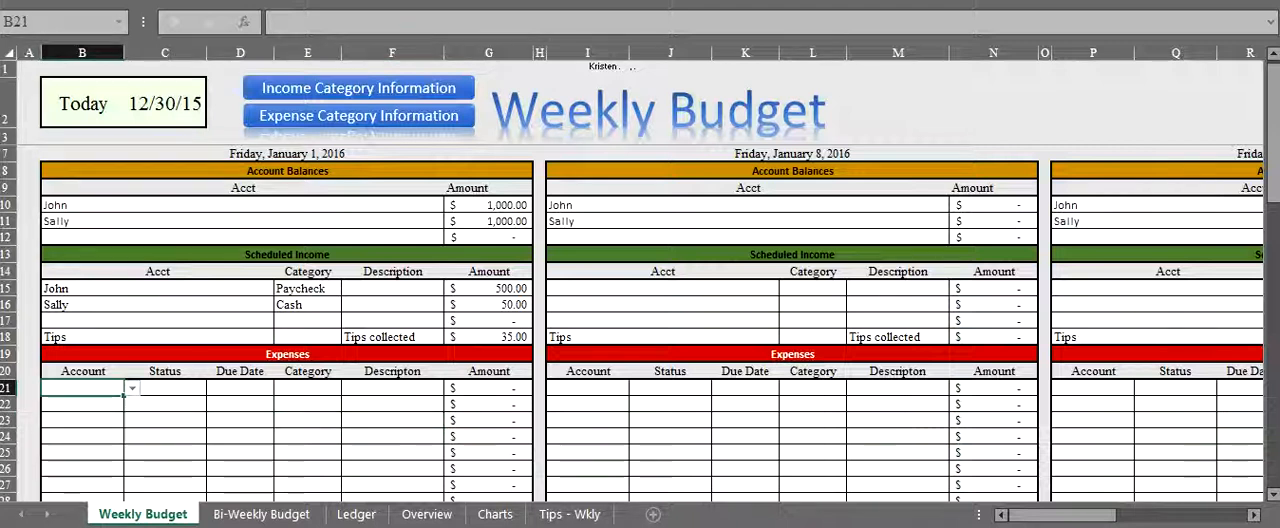
pyautogui.click(132, 388)
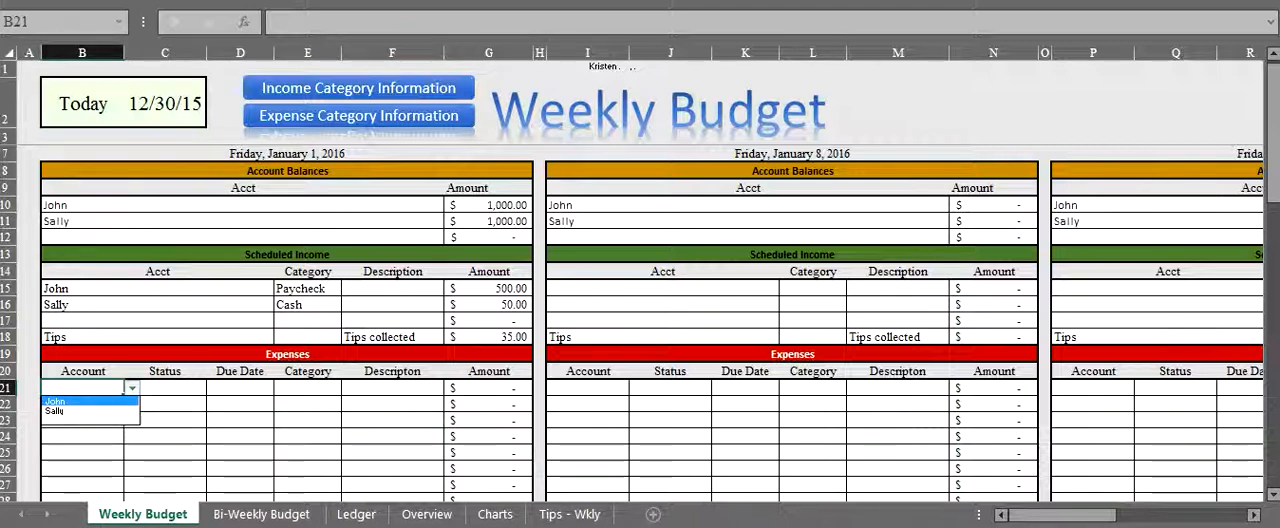
pyautogui.press('Return')
pyautogui.press('Tab')
pyautogui.hotkey('alt', 'Down')
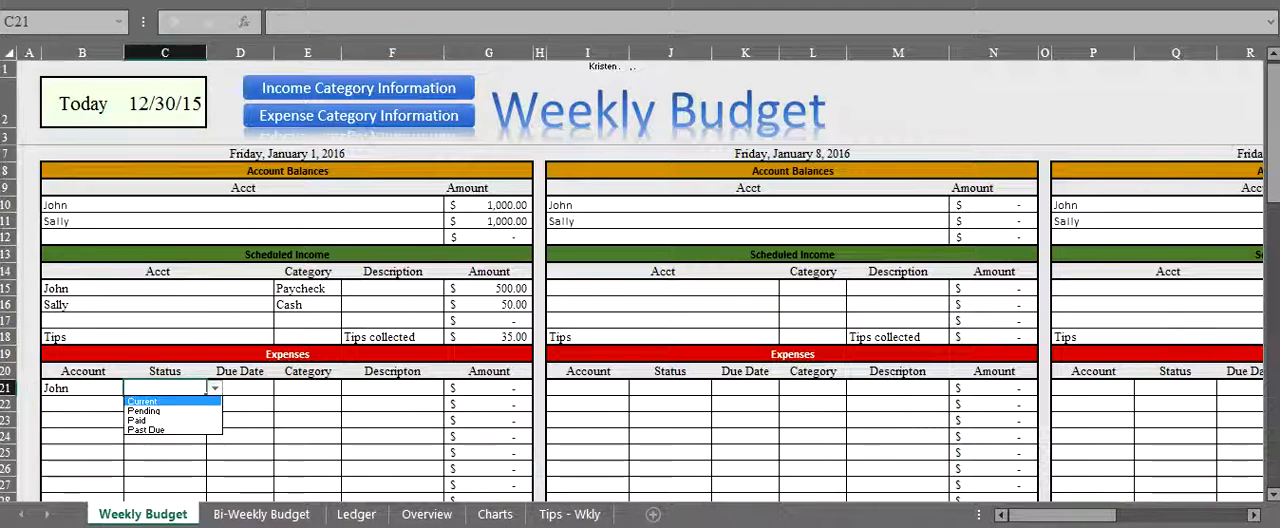
pyautogui.press('Return')
pyautogui.press('Tab')
pyautogui.write('1/1')
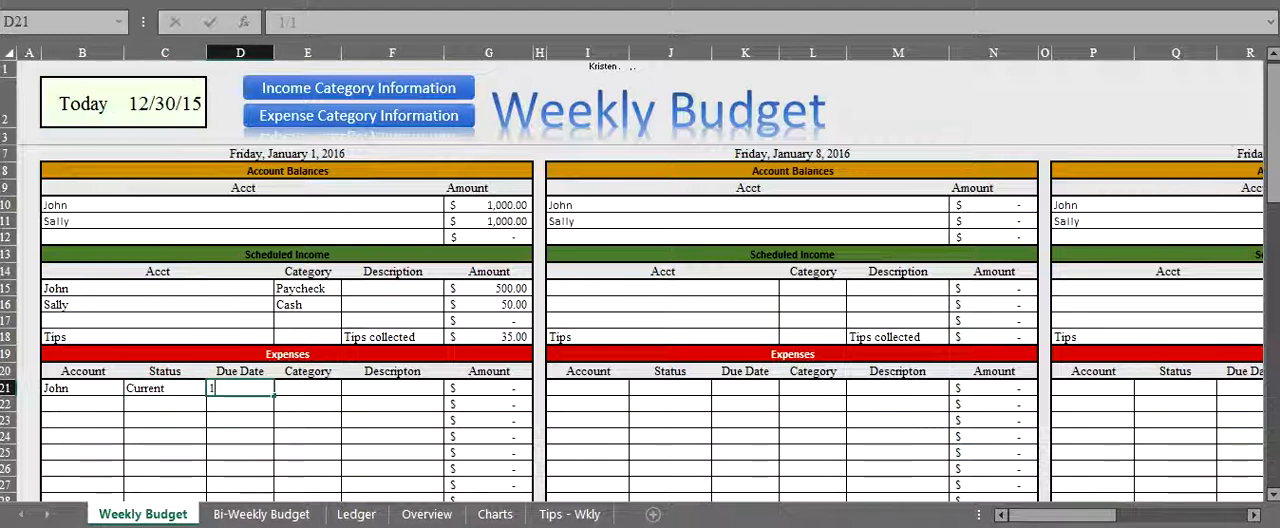
pyautogui.write('/15')
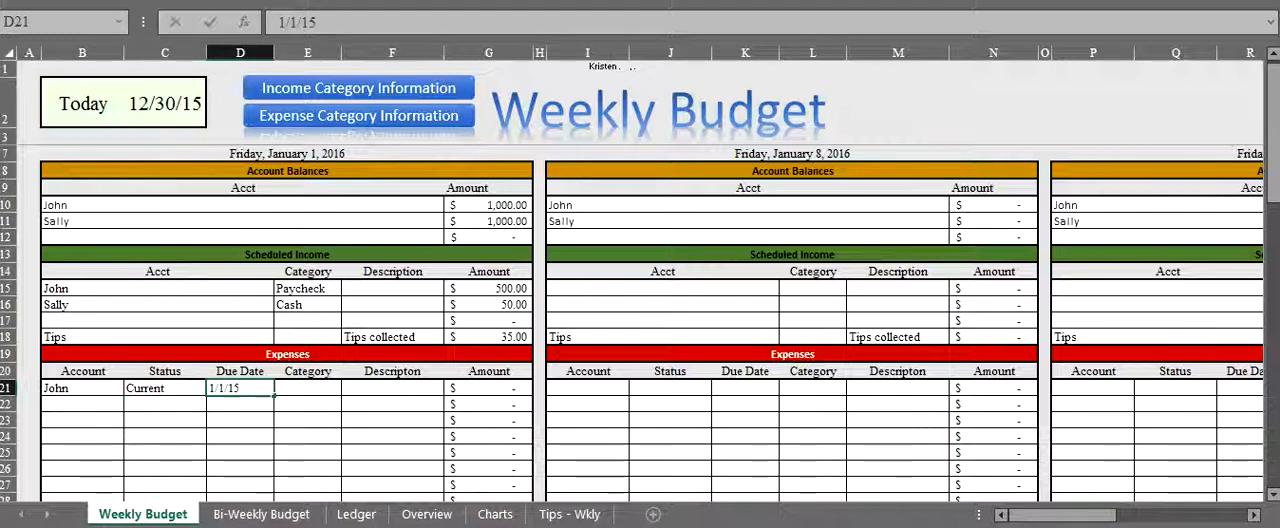
# - Complete the first expense with category Rent, no description and amount 850
pyautogui.press('Tab')
pyautogui.hotkey('alt', 'Down')
pyautogui.press('Return')
pyautogui.press('Tab')
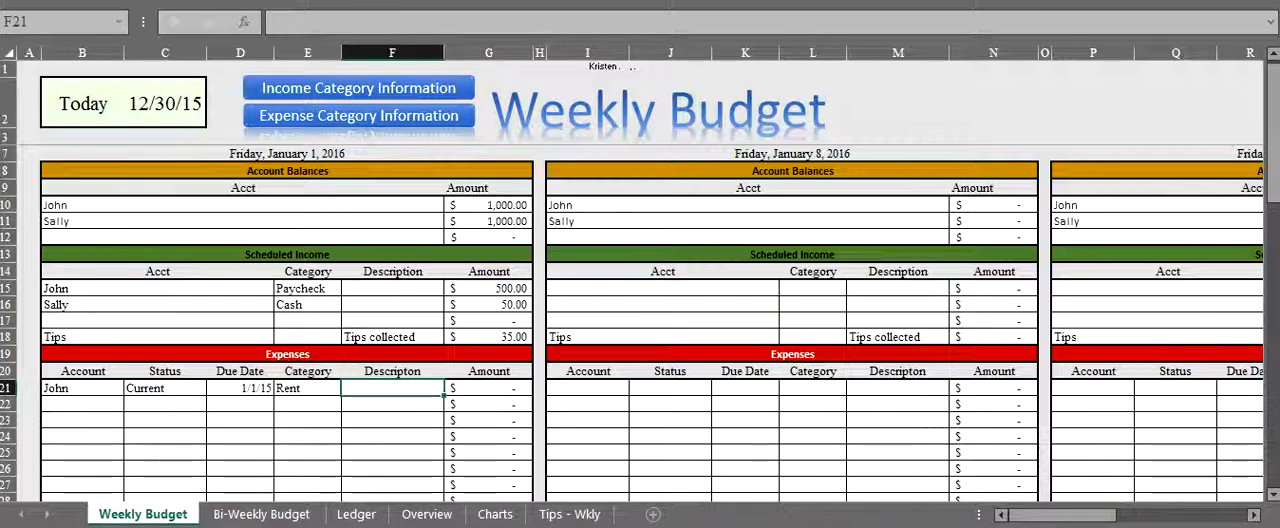
pyautogui.press('Tab')
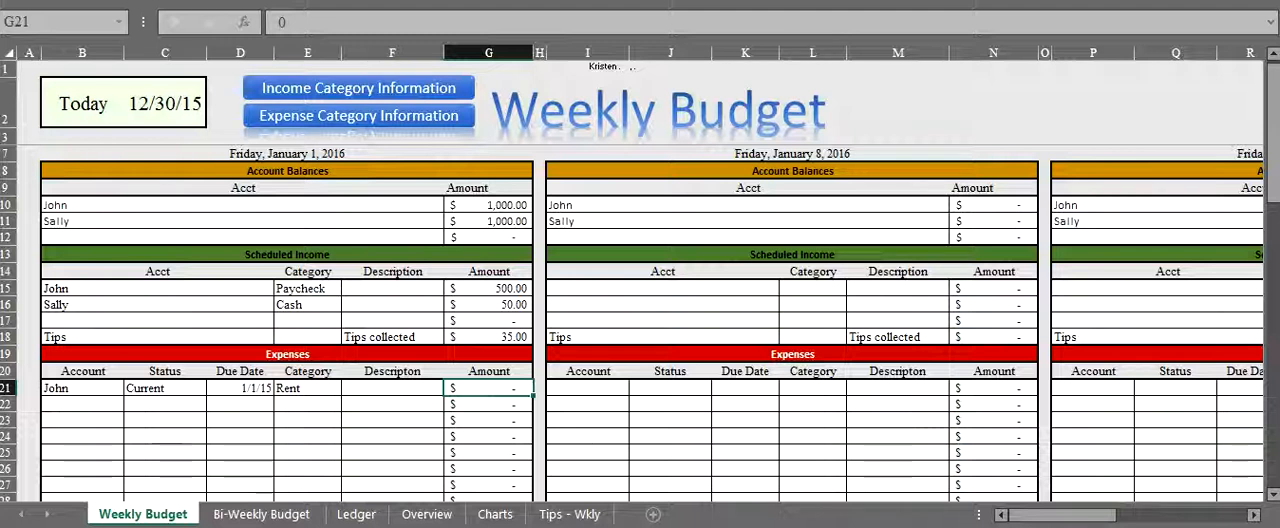
pyautogui.write('850')
pyautogui.press('Return')
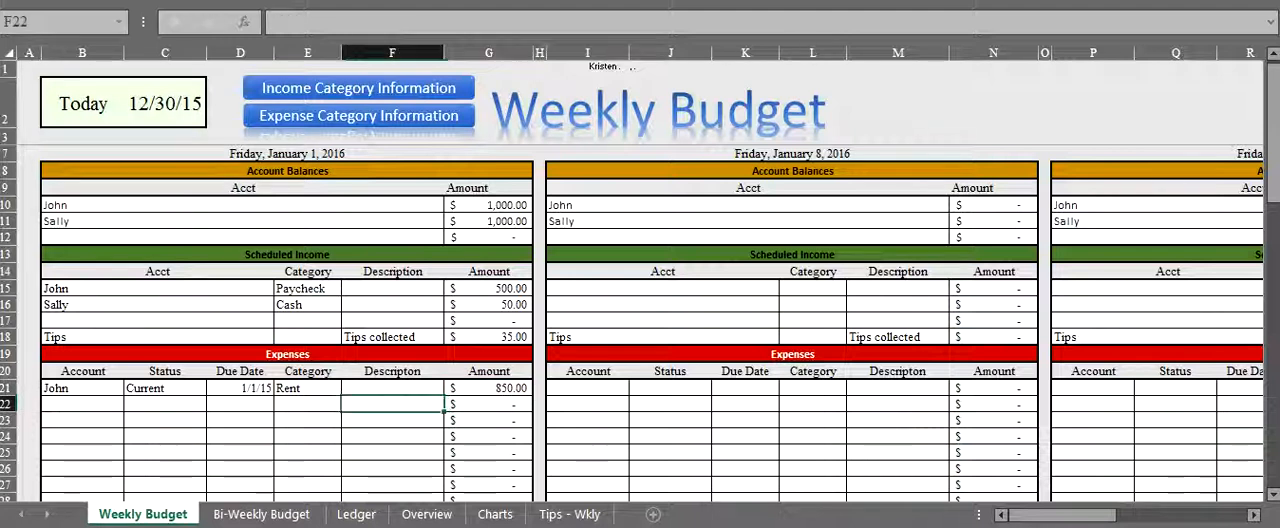
# - Start a second expense in the January 1 week with the second account, status Current and due date 1/15/16
pyautogui.click(82, 404)
pyautogui.click(133, 404)
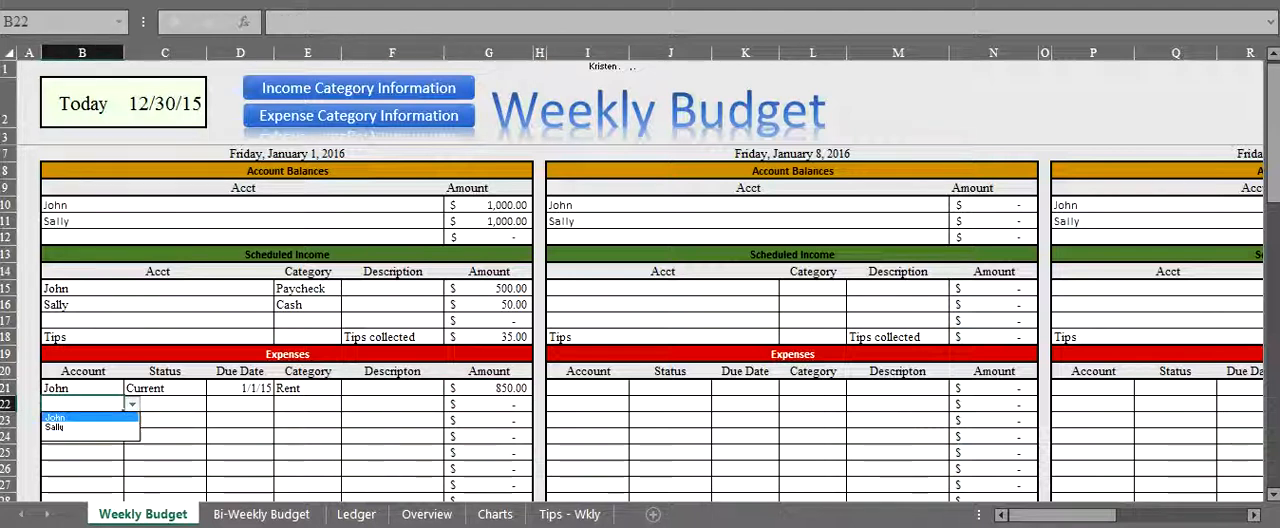
pyautogui.click(85, 428)
pyautogui.click(165, 404)
pyautogui.click(215, 404)
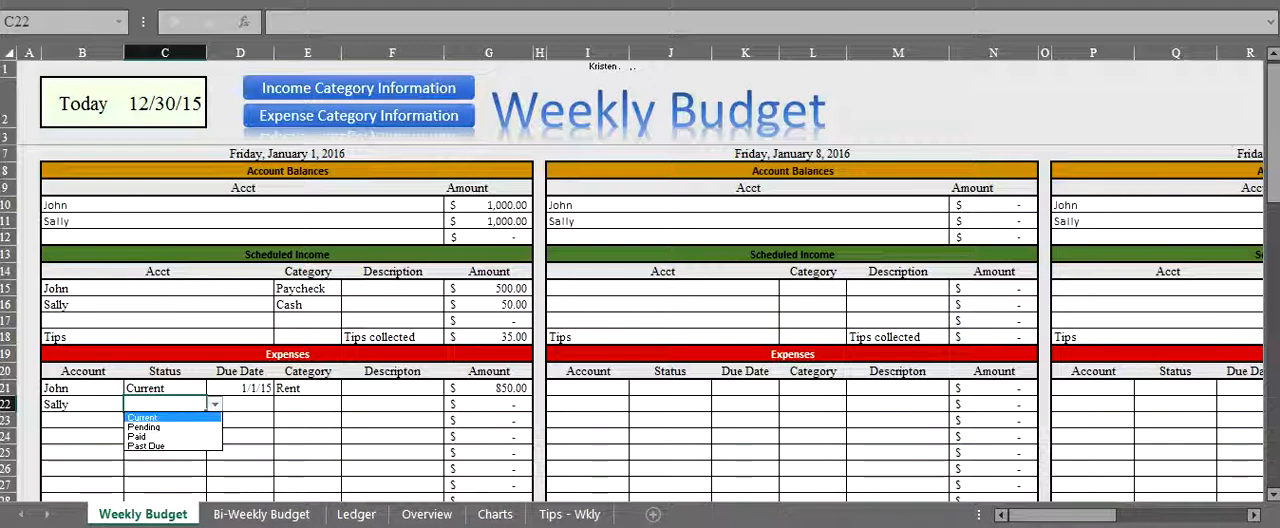
pyautogui.click(165, 417)
pyautogui.click(240, 404)
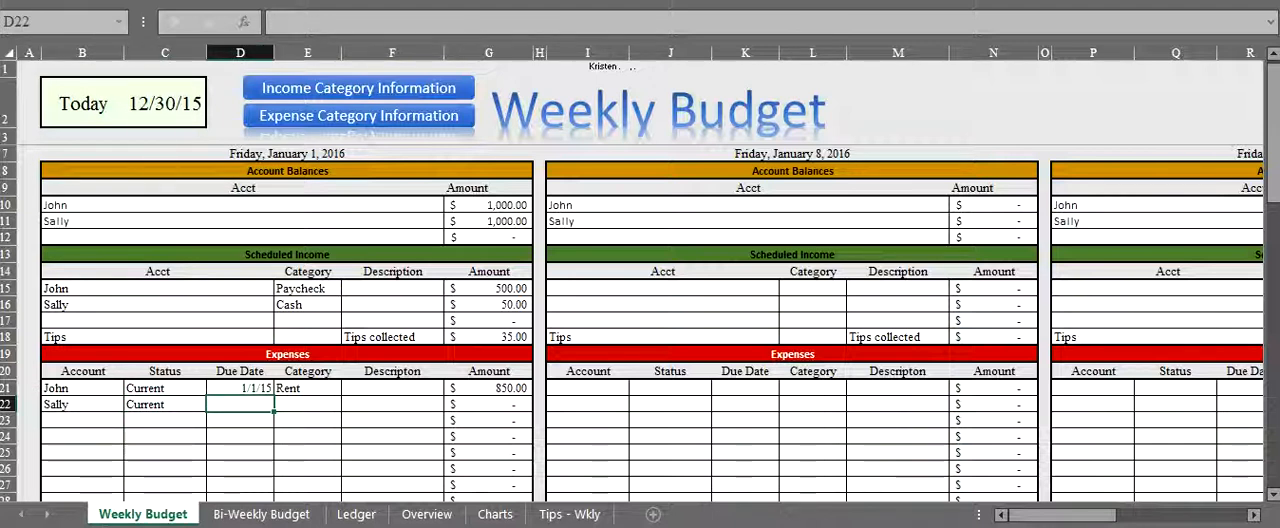
pyautogui.write('1/15/16')
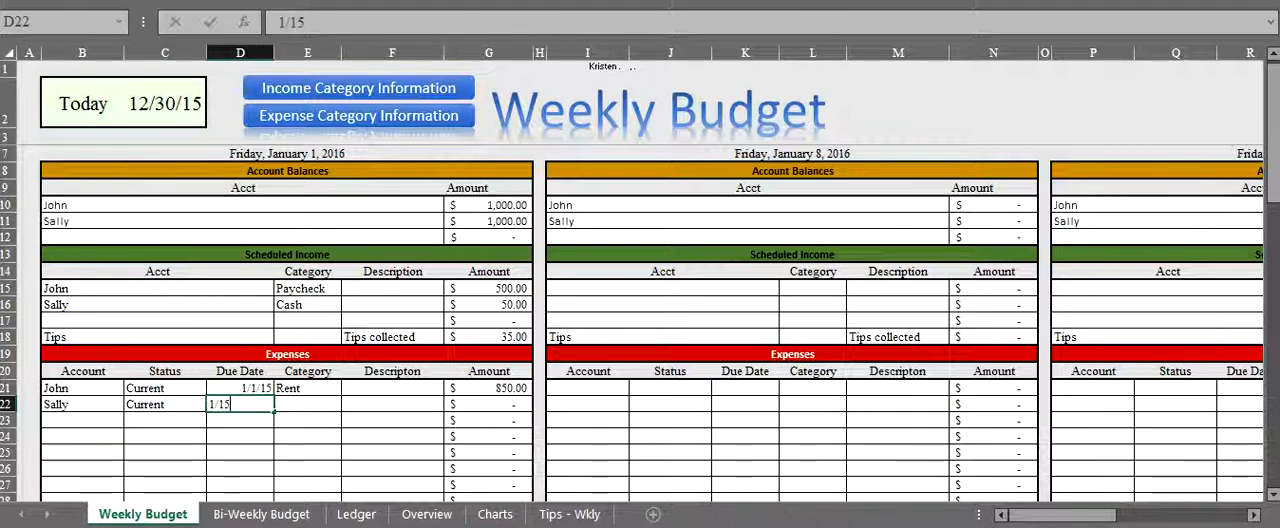
# - Correct the due date of the Rent expense to 1/1/16
pyautogui.doubleClick(254, 388)
pyautogui.press('BackSpace')
pyautogui.press('BackSpace')
pyautogui.press('BackSpace')
pyautogui.press('BackSpace')
pyautogui.press('BackSpace')
pyautogui.press('BackSpace')
pyautogui.write('/1/16')
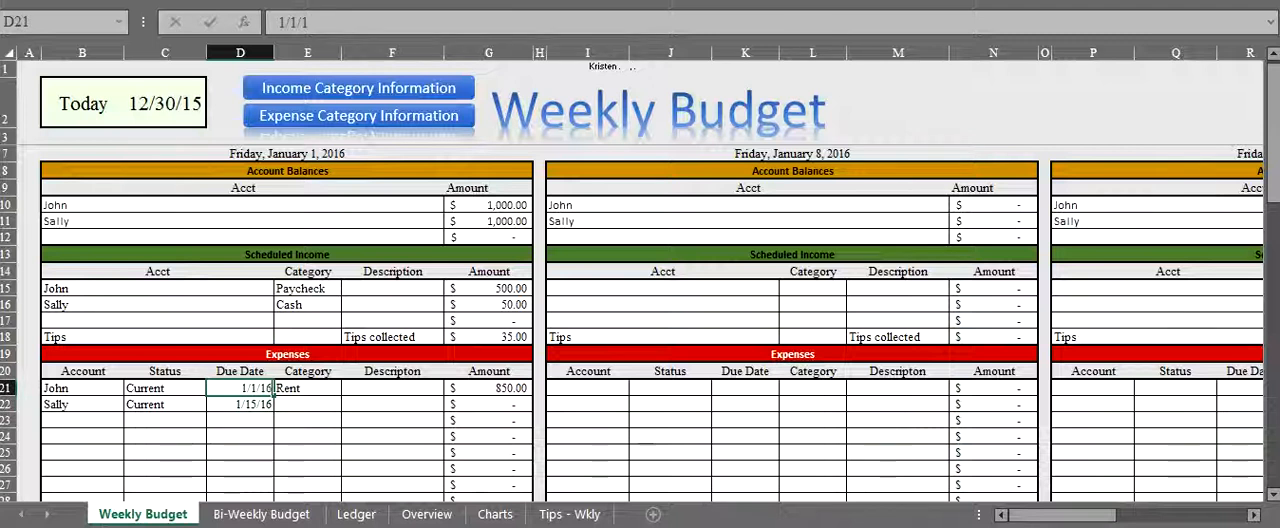
pyautogui.press('Return')
# - Complete the second expense with category Utilites, description Power and amount 250
pyautogui.click(308, 405)
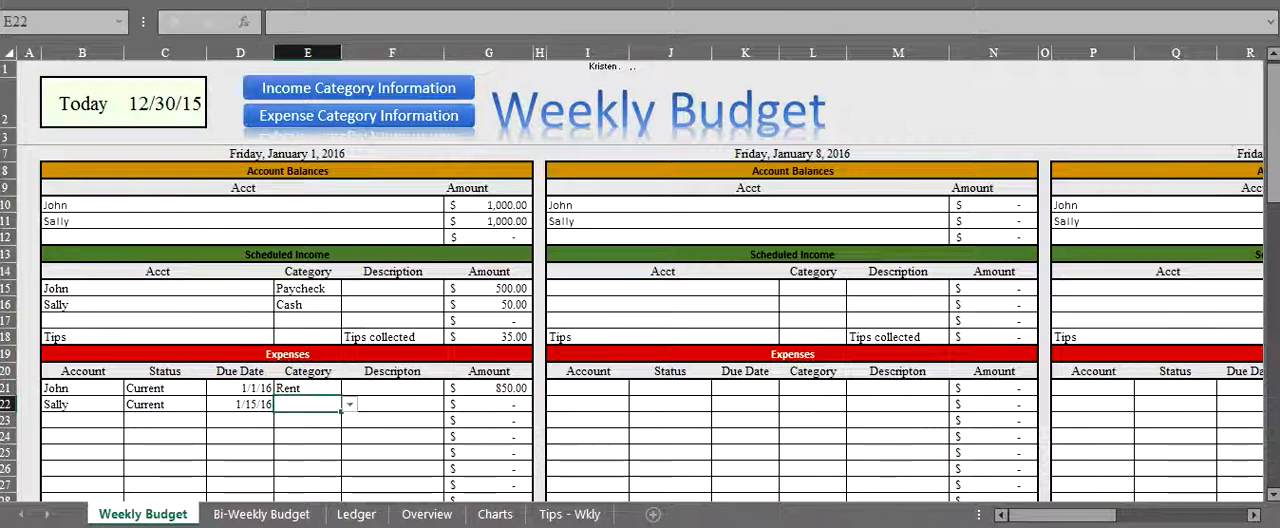
pyautogui.click(350, 405)
pyautogui.click(300, 427)
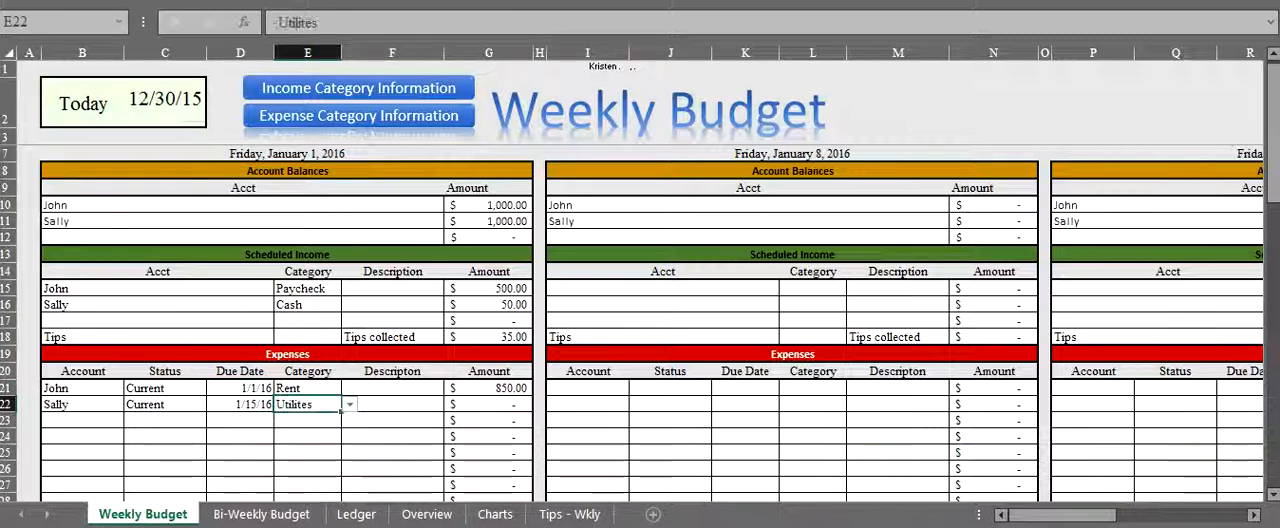
pyautogui.click(392, 405)
pyautogui.write('Power')
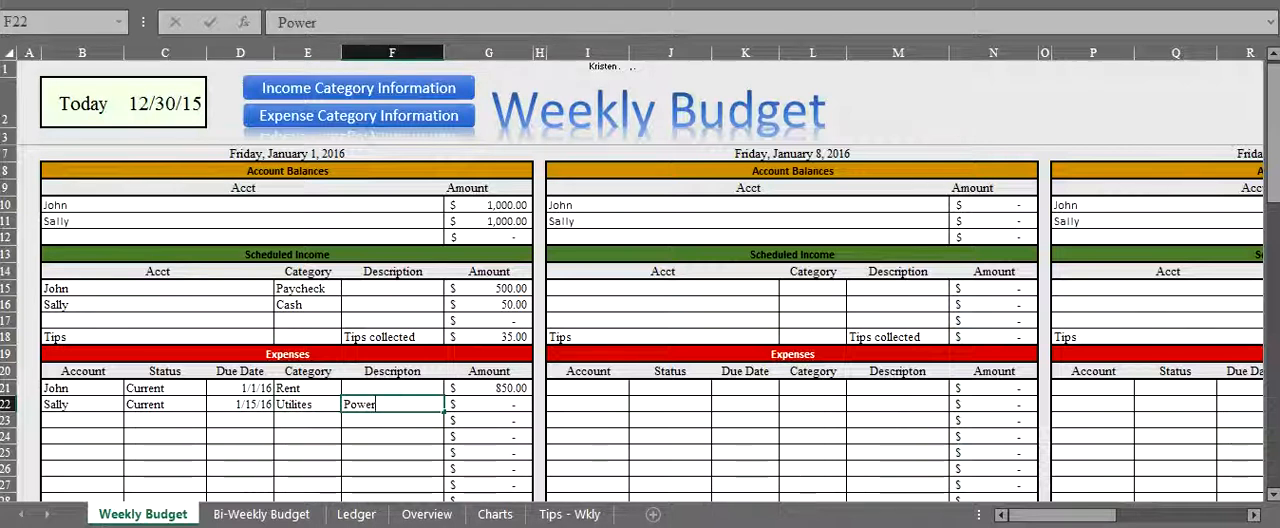
pyautogui.press('Tab')
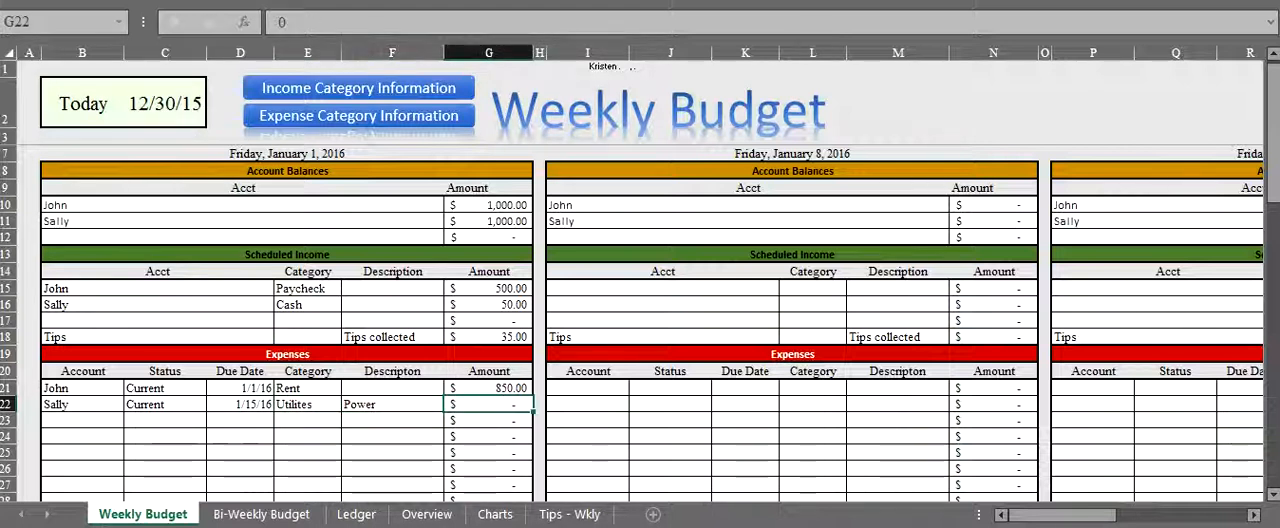
pyautogui.write('250')
pyautogui.press('Return')
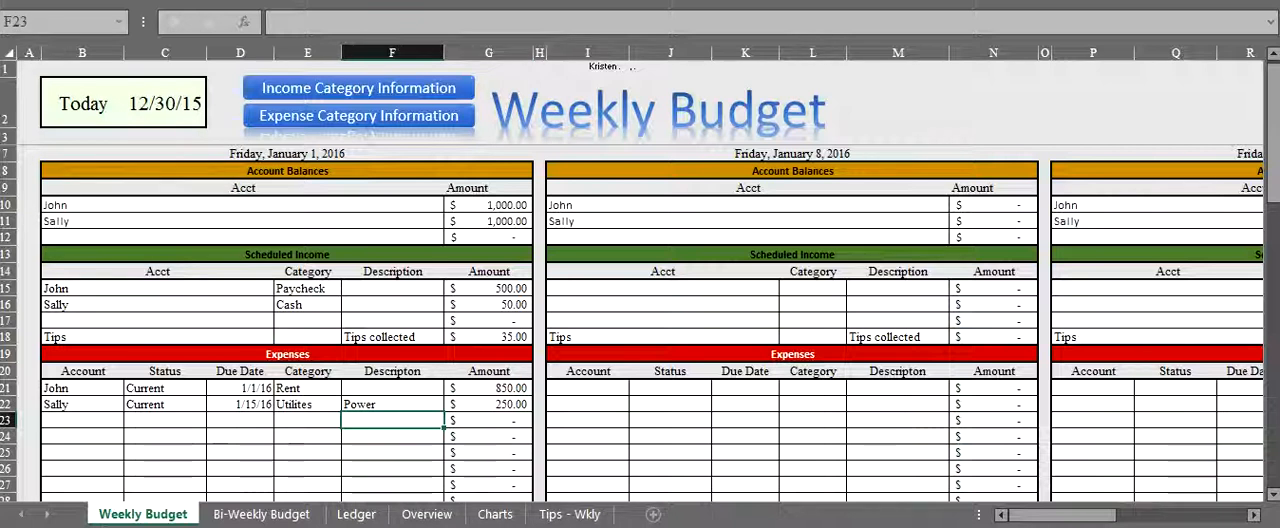
# - Compare the expense amounts and account balances of the January 1 week with its Weekly Total and Rolling Total
pyautogui.moveTo(500, 388); pyautogui.dragTo(500, 405)
pyautogui.moveTo(505, 205); pyautogui.dragTo(505, 221)
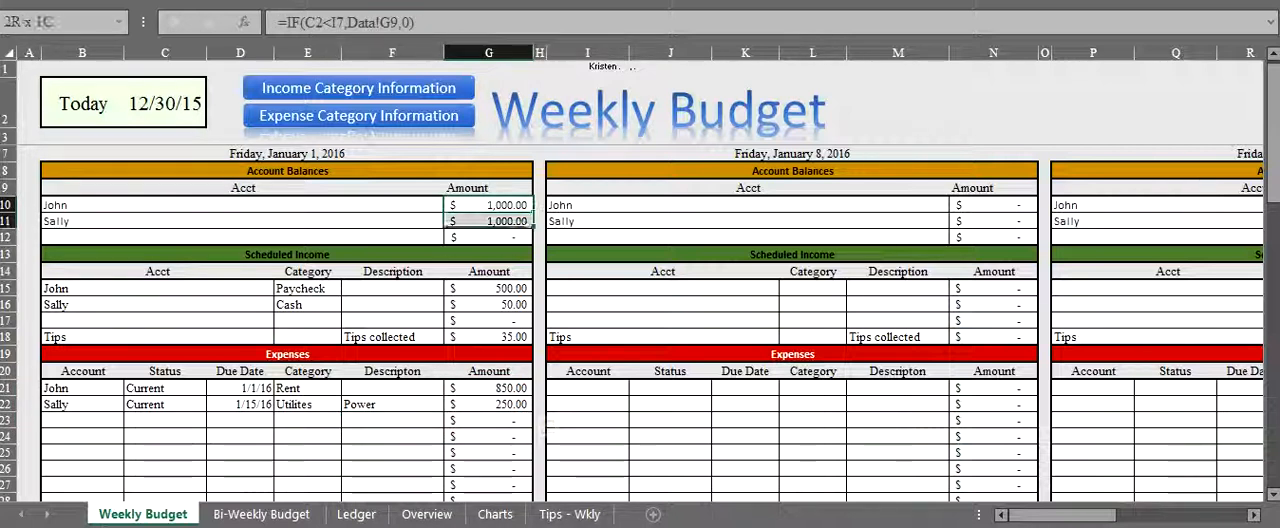
pyautogui.click(490, 388)
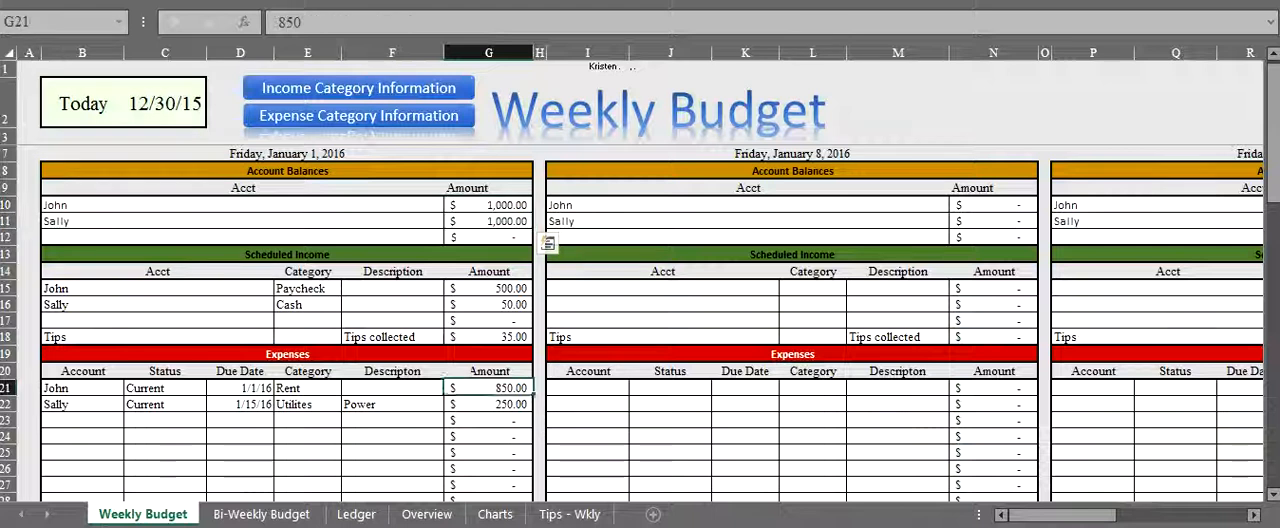
pyautogui.hotkey('shift', 'Down')
pyautogui.scroll(-1, 640, 320)
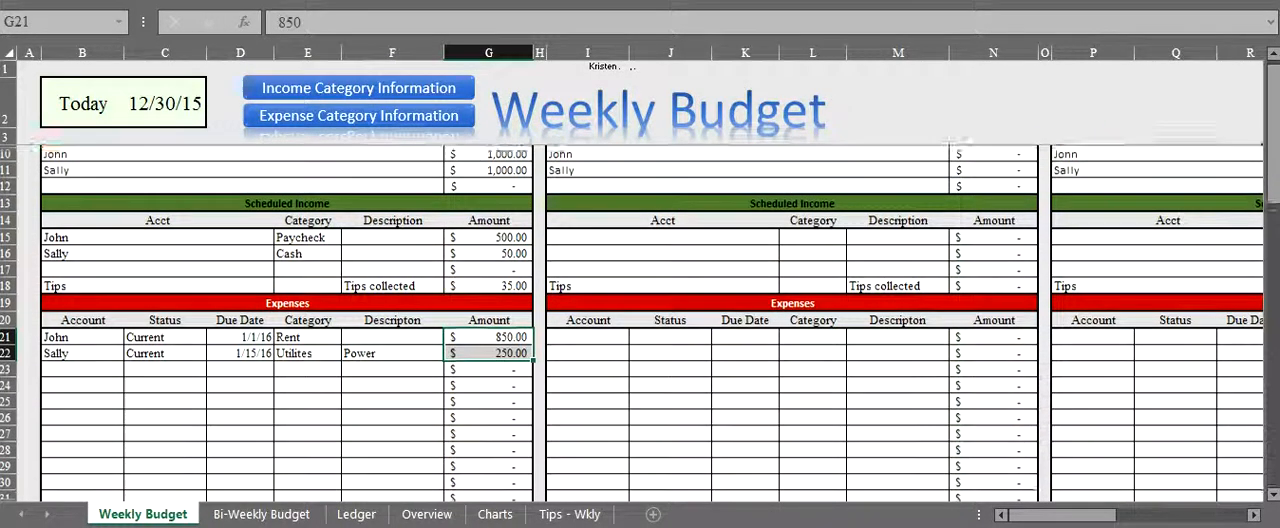
pyautogui.scroll(-3, 640, 320)
pyautogui.moveTo(490, 447); pyautogui.dragTo(490, 464)
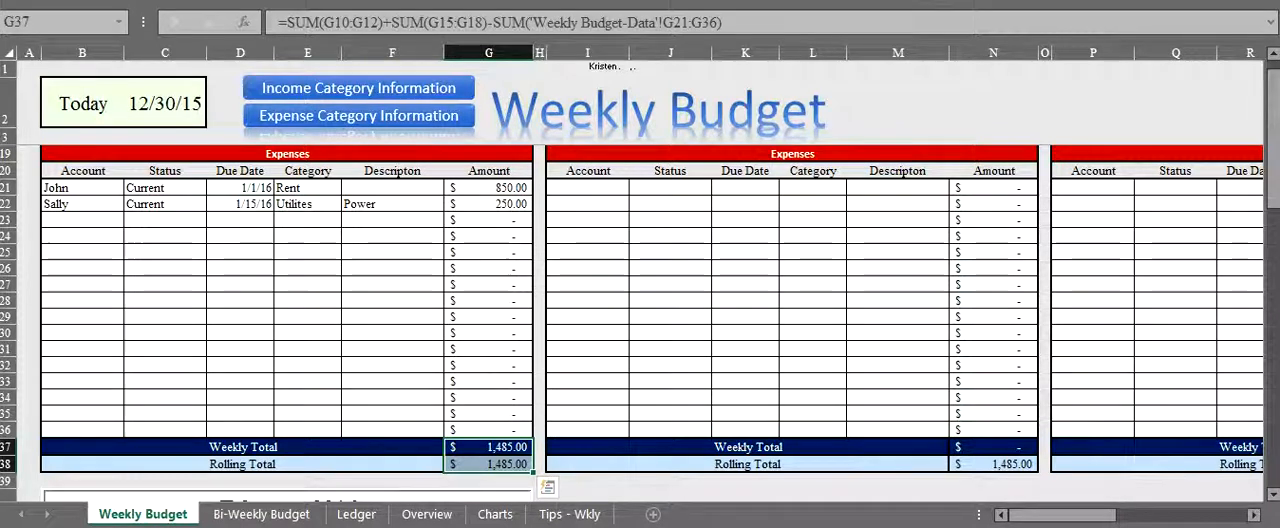
# - Compare the Scheduled Income section of the Weekly Budget sheet with that of the Bi-Weekly Budget sheet
pyautogui.click(308, 366)
pyautogui.scroll(4, 308, 366)
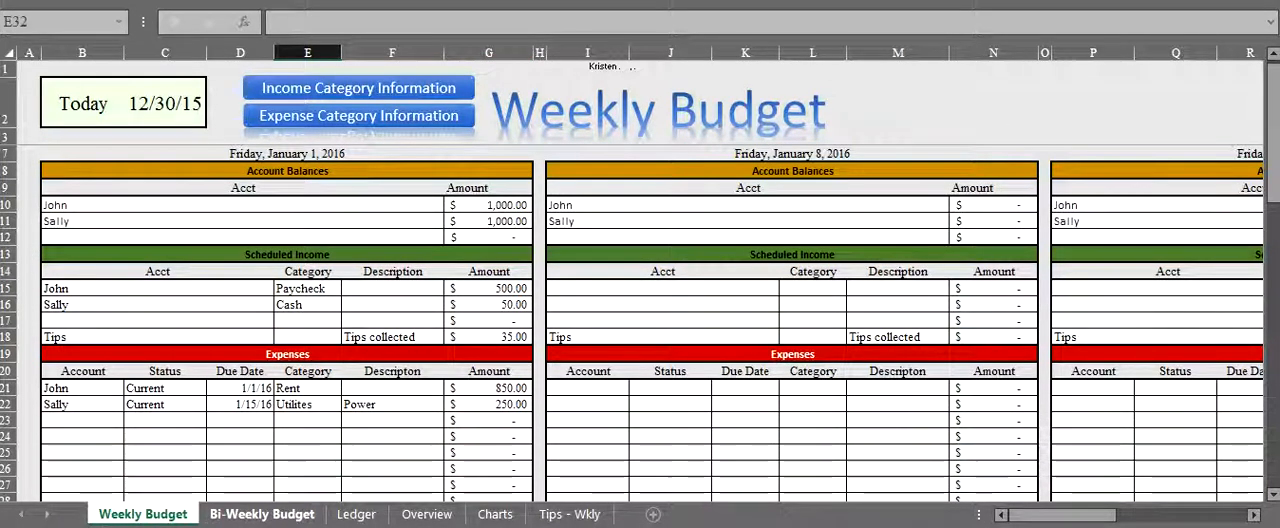
pyautogui.click(261, 514)
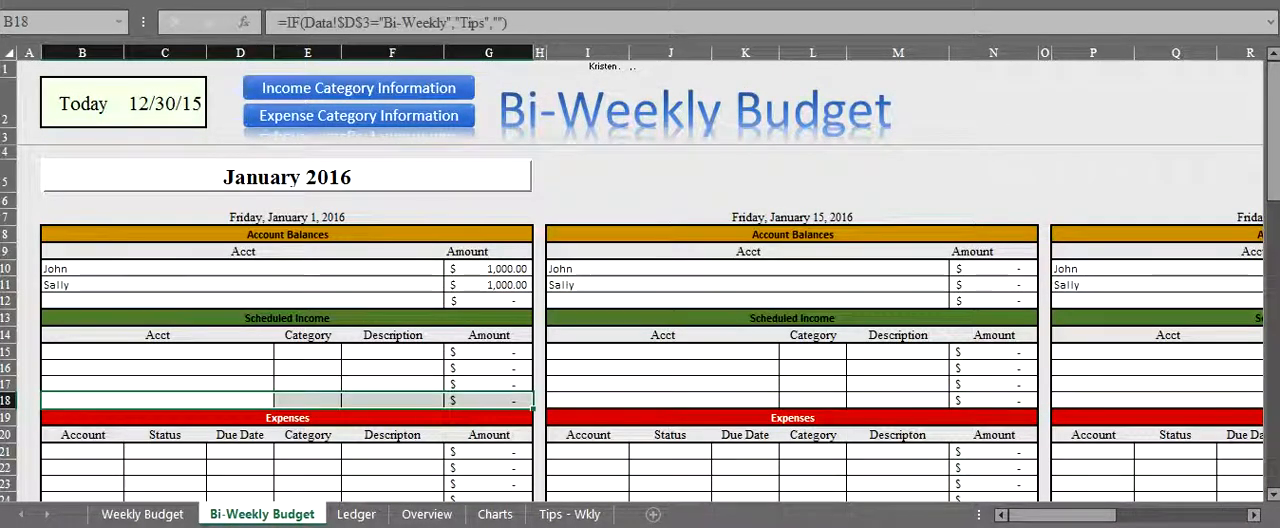
pyautogui.click(157, 352)
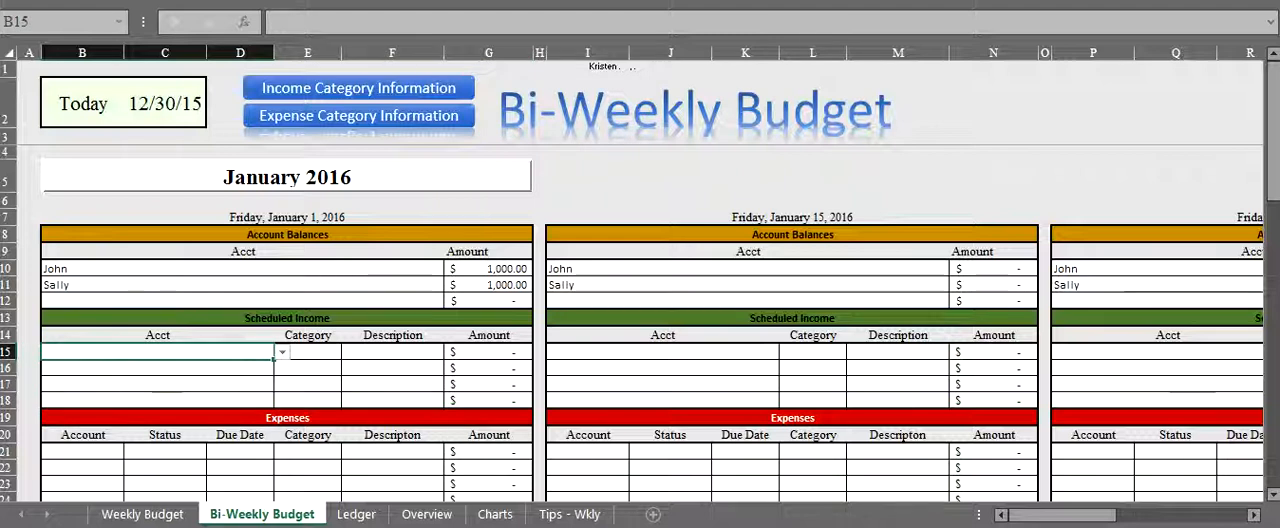
pyautogui.click(142, 514)
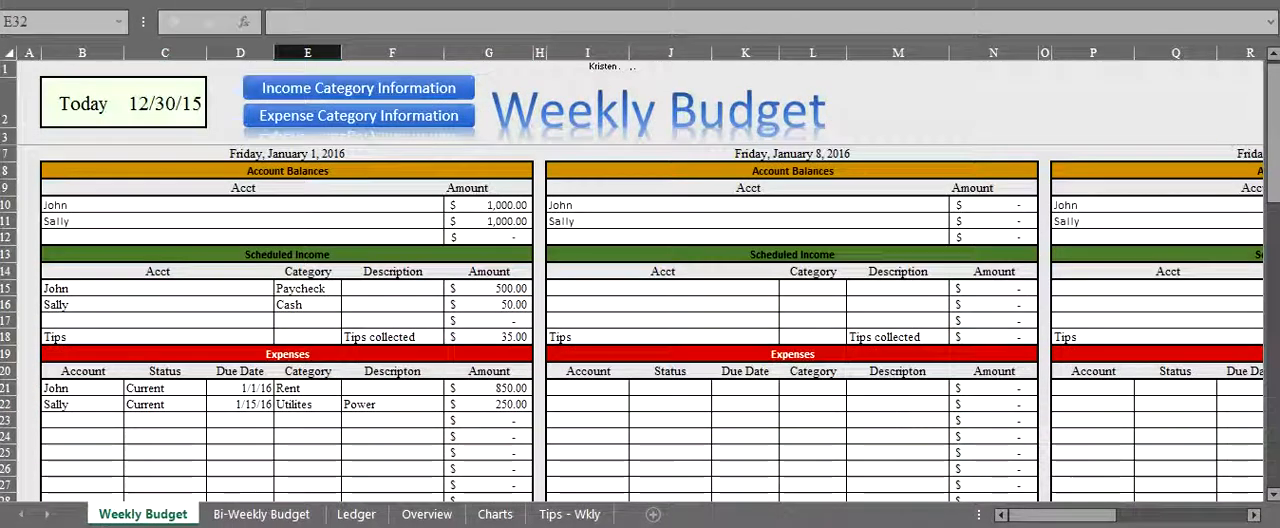
pyautogui.moveTo(157, 288); pyautogui.dragTo(157, 305)
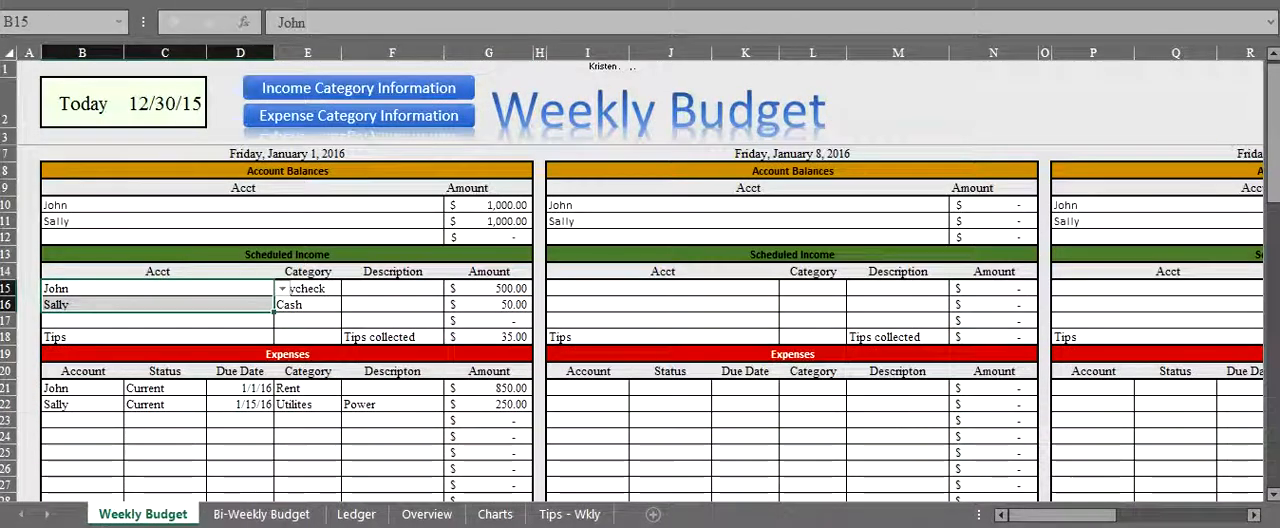
pyautogui.click(261, 514)
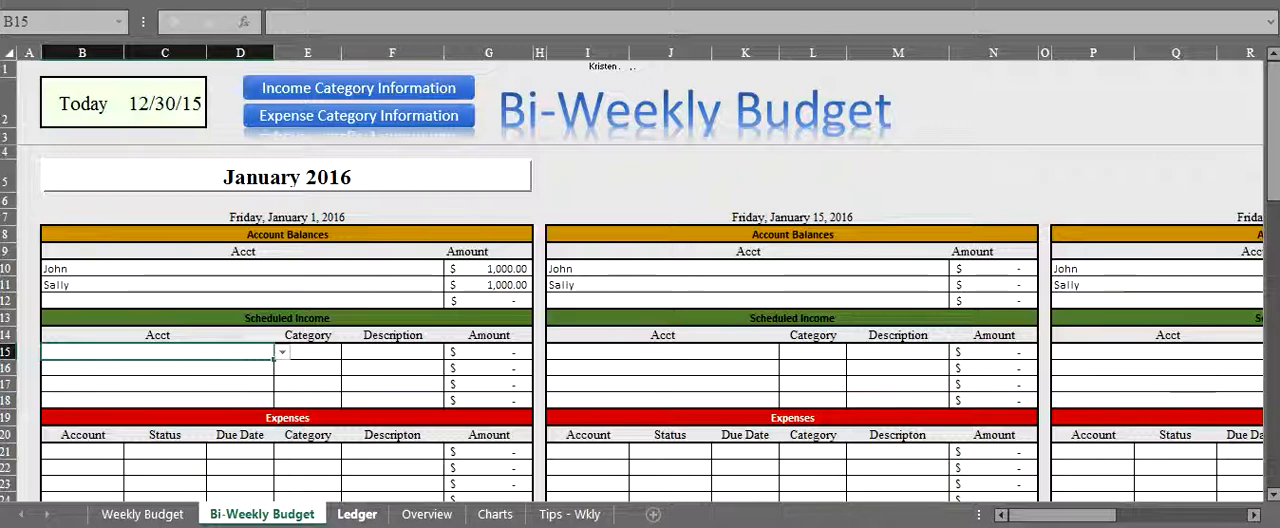
# - Open the Ledger sheet and dismiss its reminder about marking budgeted items as paid
pyautogui.click(357, 514)
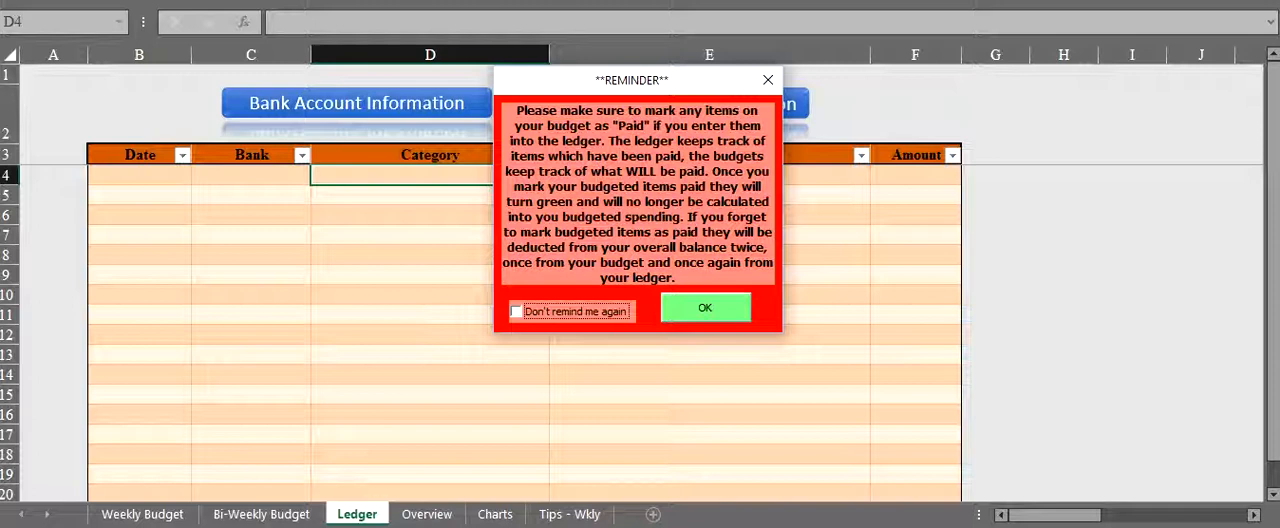
pyautogui.click(516, 311)
pyautogui.press('space')
pyautogui.press('Tab')
pyautogui.press('Return')
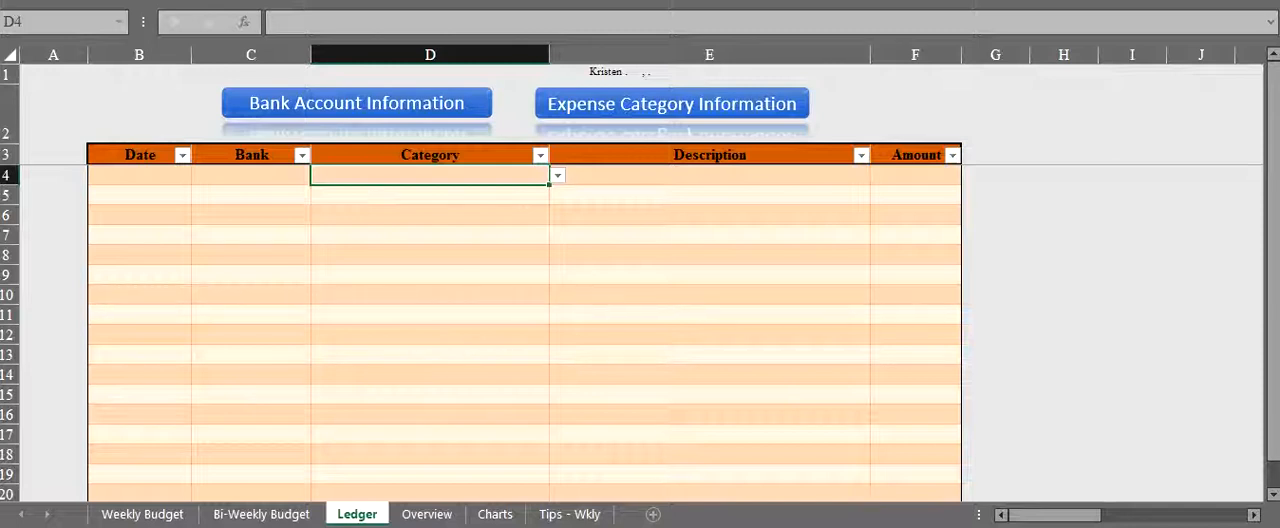
# - Start the first ledger entry with date 1/1/16, the first account as bank and category Rent
pyautogui.click(139, 175)
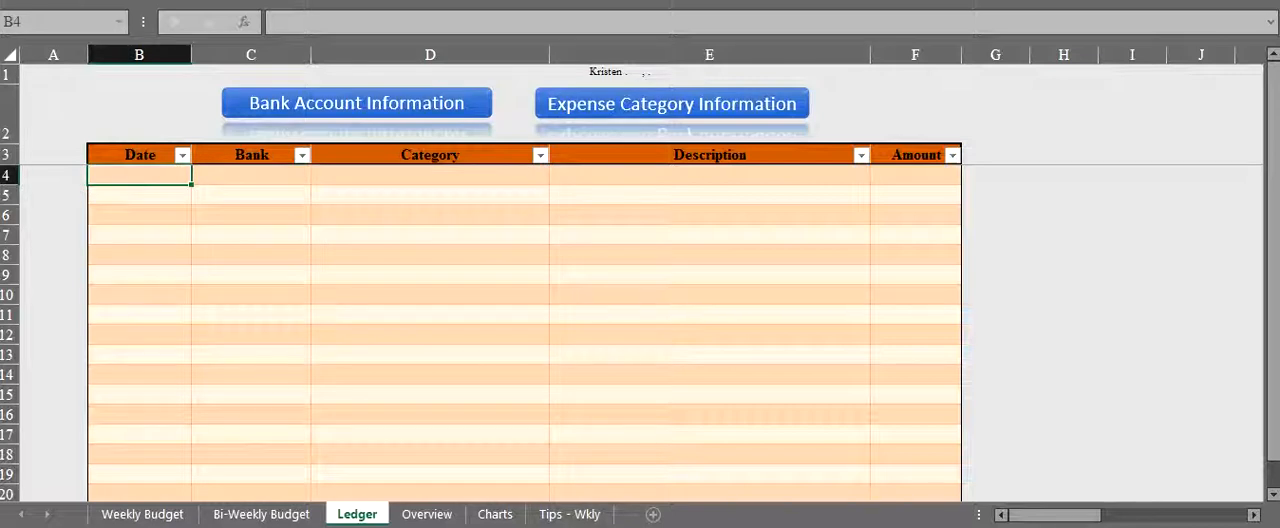
pyautogui.write('1/1/16')
pyautogui.press('Tab')
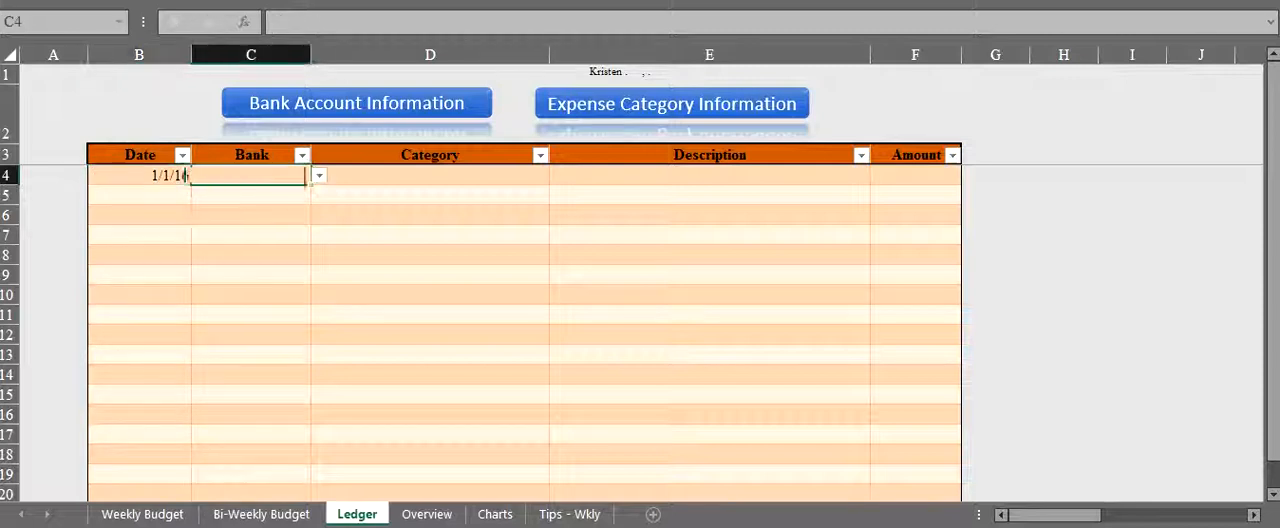
pyautogui.hotkey('alt', 'Down')
pyautogui.press('Up')
pyautogui.press('Up')
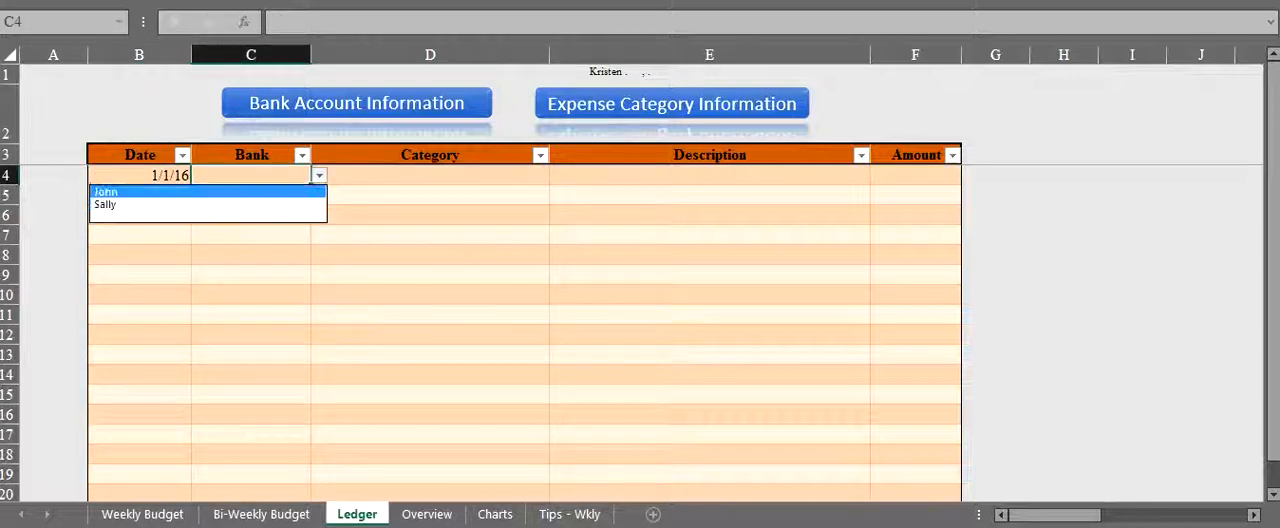
pyautogui.press('Return')
pyautogui.press('Tab')
pyautogui.hotkey('alt', 'Down')
pyautogui.press('Return')
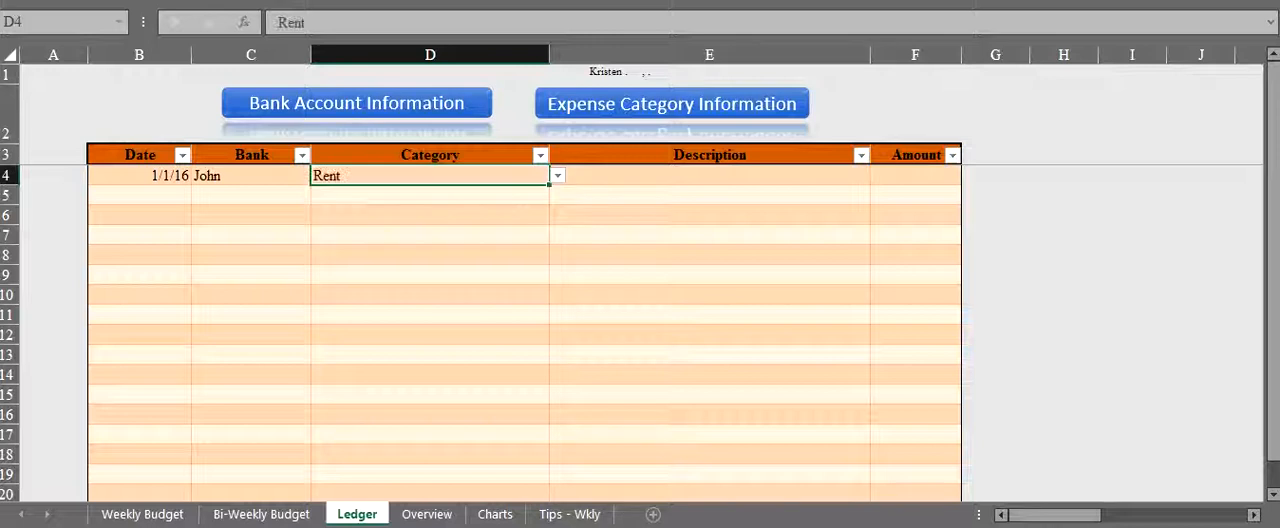
# - Complete the Rent ledger entry with a blank description and an amount of 850
pyautogui.click(709, 195)
pyautogui.click(709, 175)
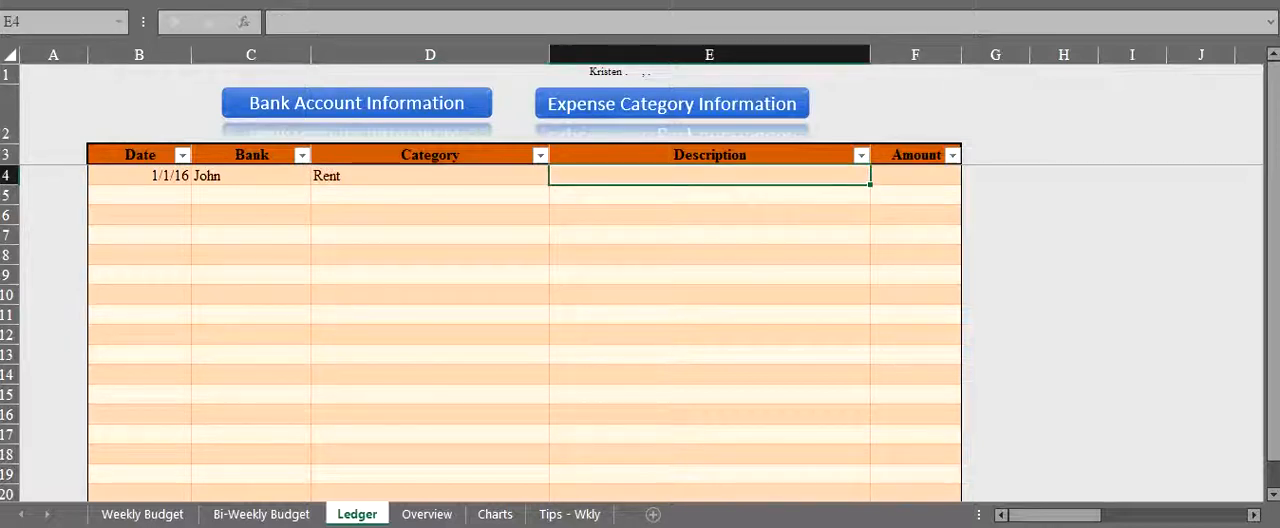
pyautogui.press('Tab')
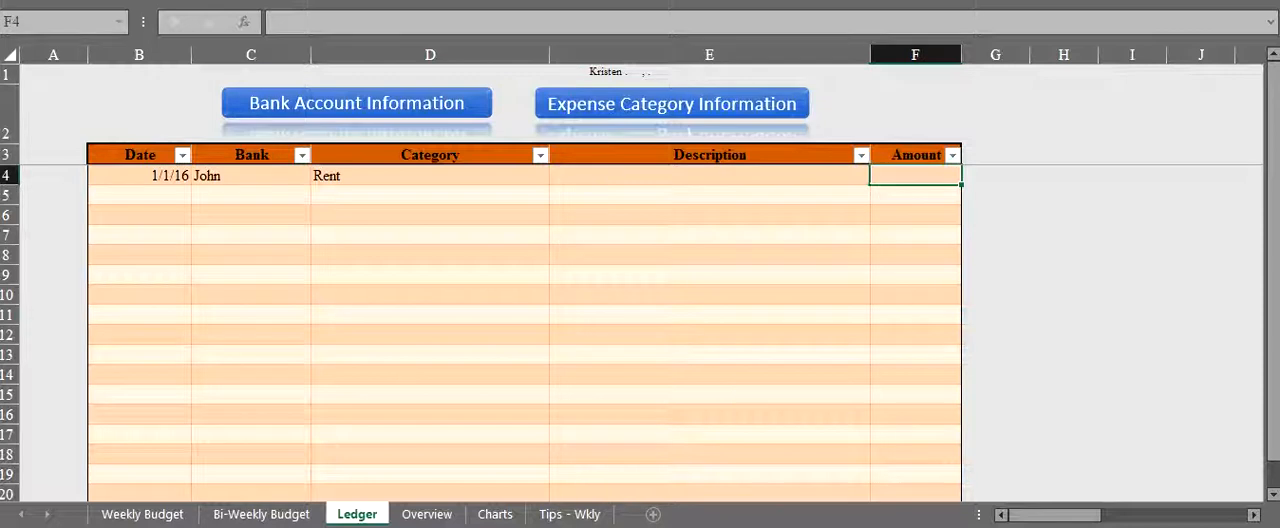
pyautogui.write('850')
pyautogui.press('Return')
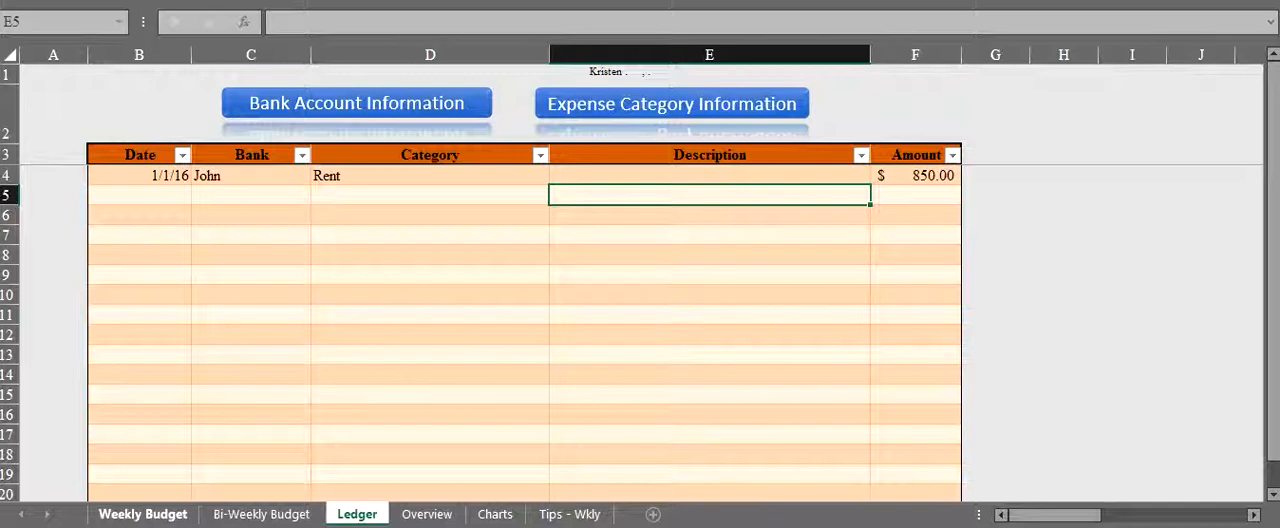
# - Check the first account's balance and the January 1 week's Weekly and Rolling Totals on the Weekly Budget sheet
pyautogui.click(142, 514)
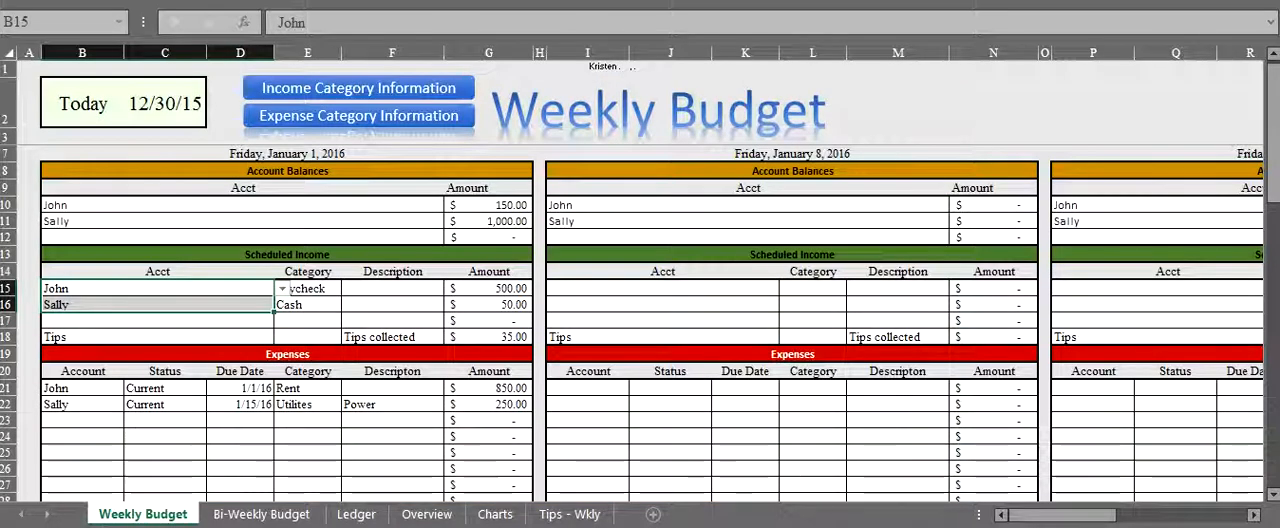
pyautogui.click(489, 205)
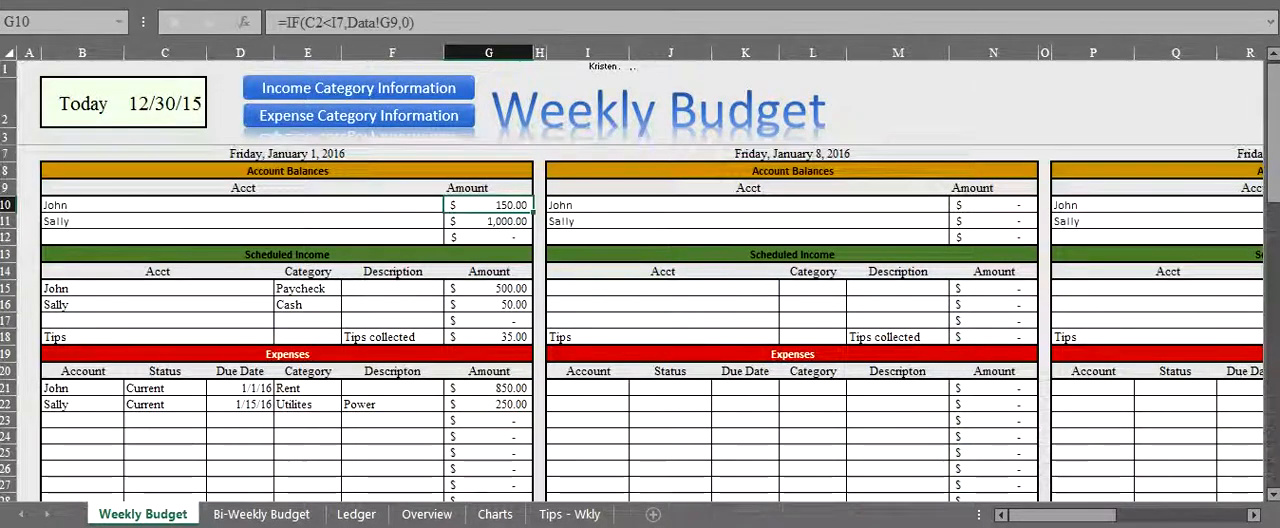
pyautogui.scroll(-4, 640, 320)
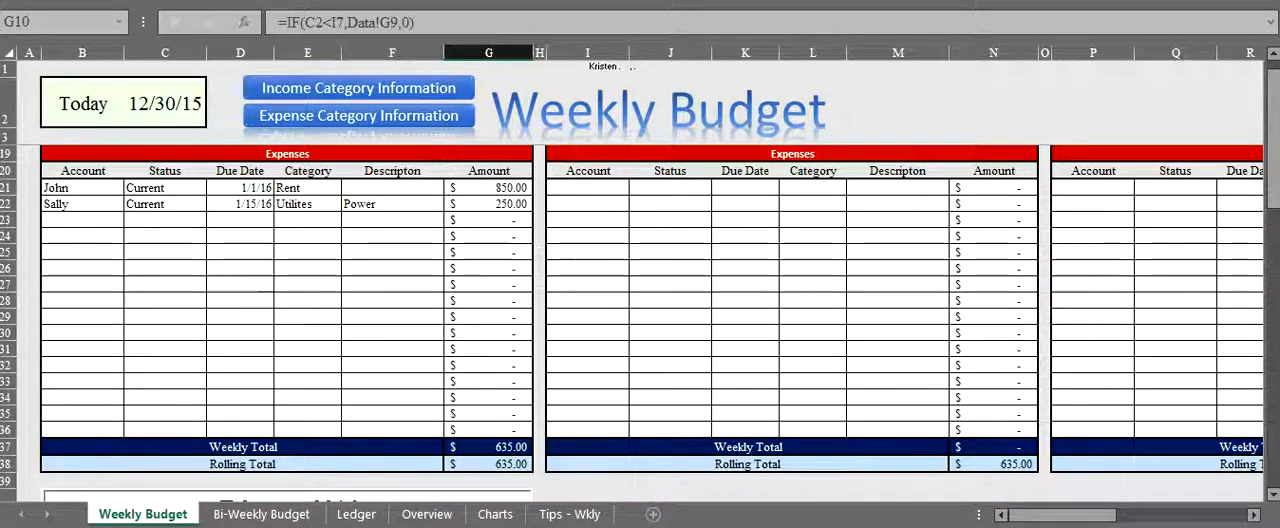
pyautogui.moveTo(488, 464); pyautogui.dragTo(488, 430)
pyautogui.click(307, 381)
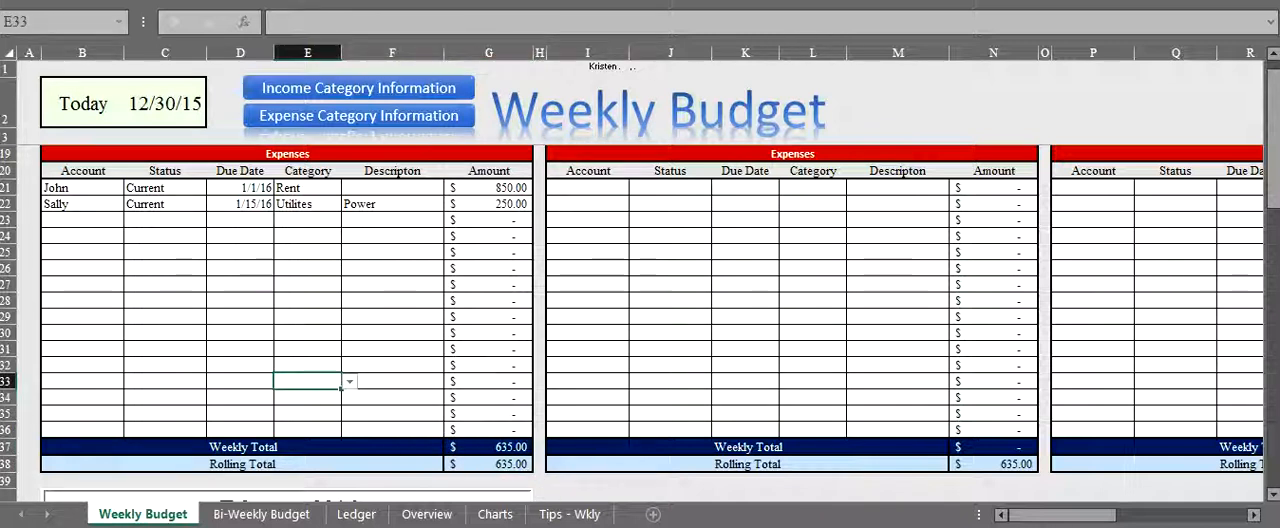
# - Set the status of the January 1 week's Rent expense to Paid
pyautogui.scroll(1, 640, 320)
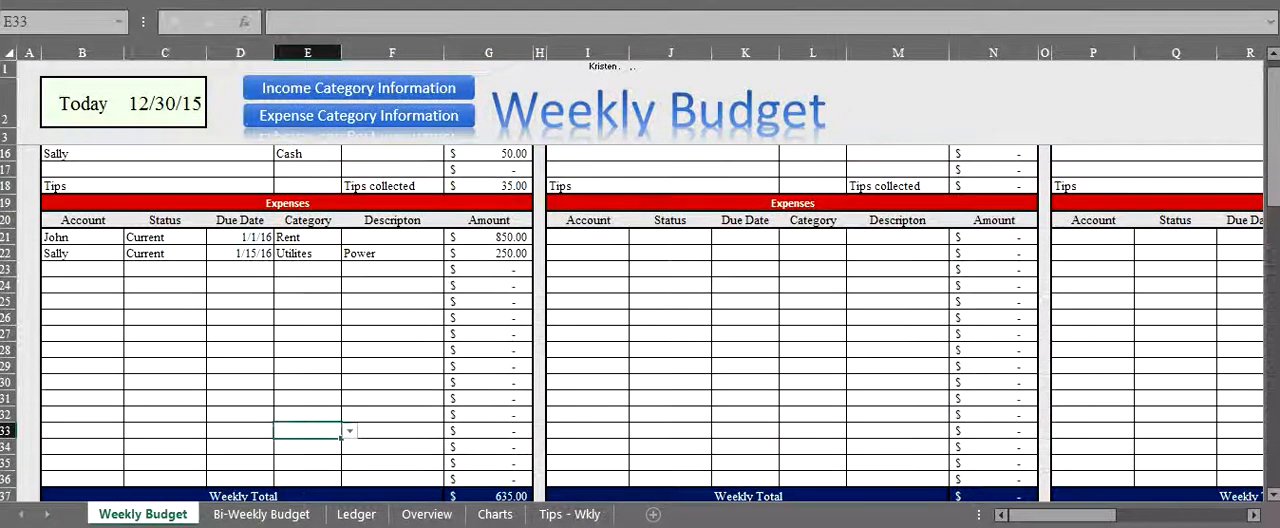
pyautogui.click(165, 237)
pyautogui.click(215, 237)
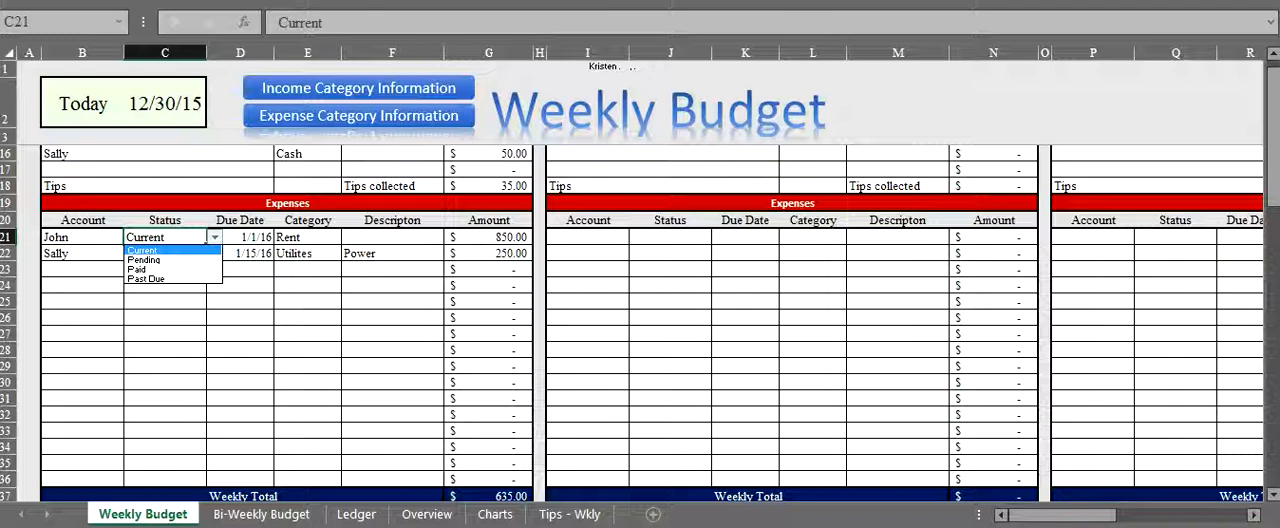
pyautogui.press('Down')
pyautogui.press('Down')
pyautogui.press('Return')
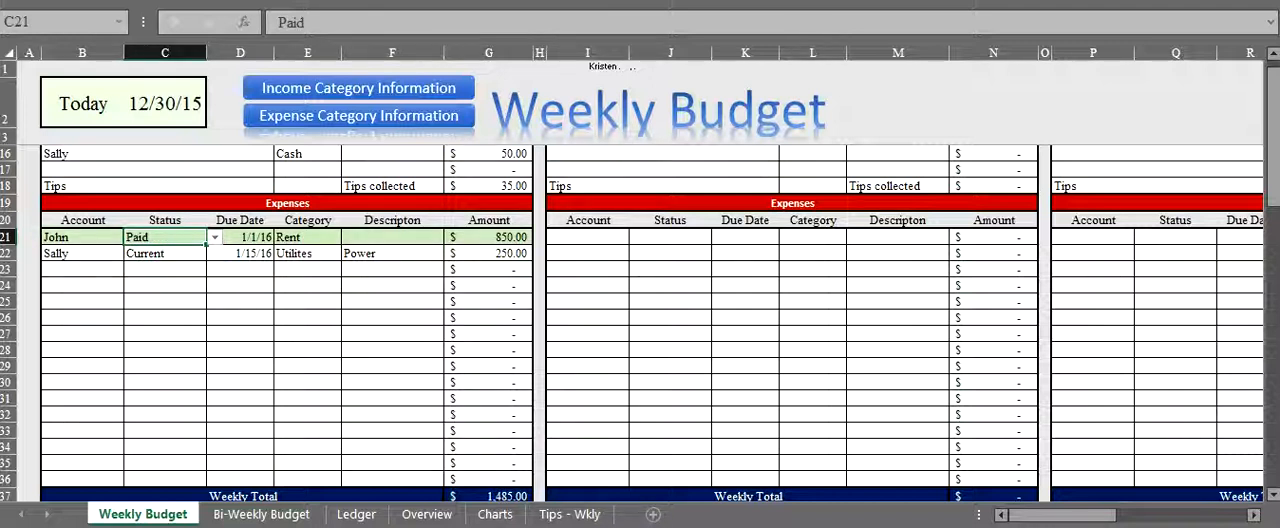
# - Review the January 1 week's Weekly and Rolling Totals and the status of the Power expense
pyautogui.scroll(-2, 640, 318)
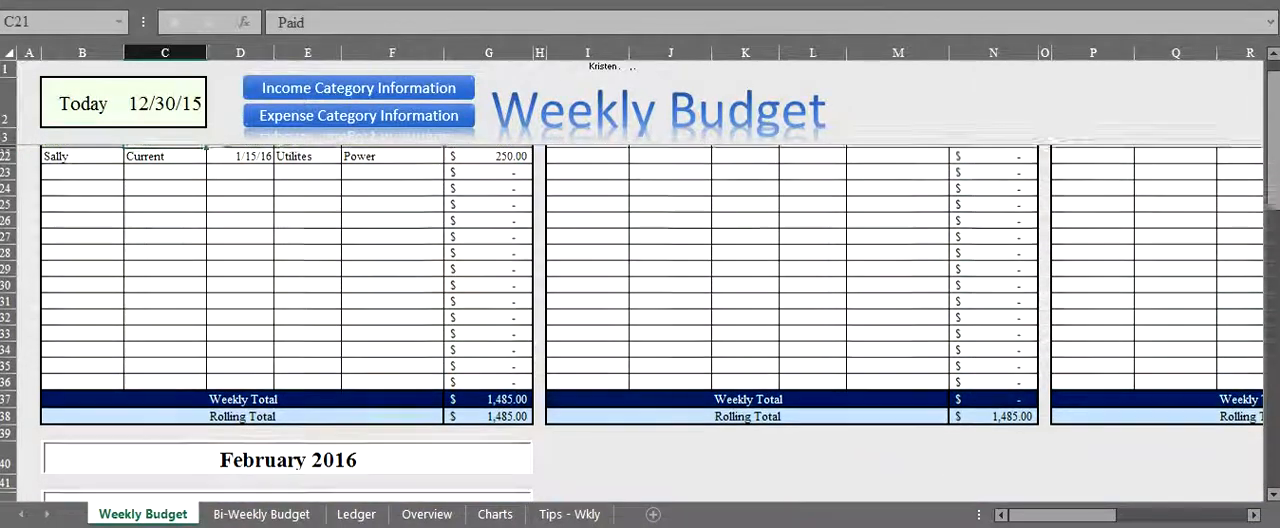
pyautogui.click(489, 414)
pyautogui.scroll(6, 640, 320)
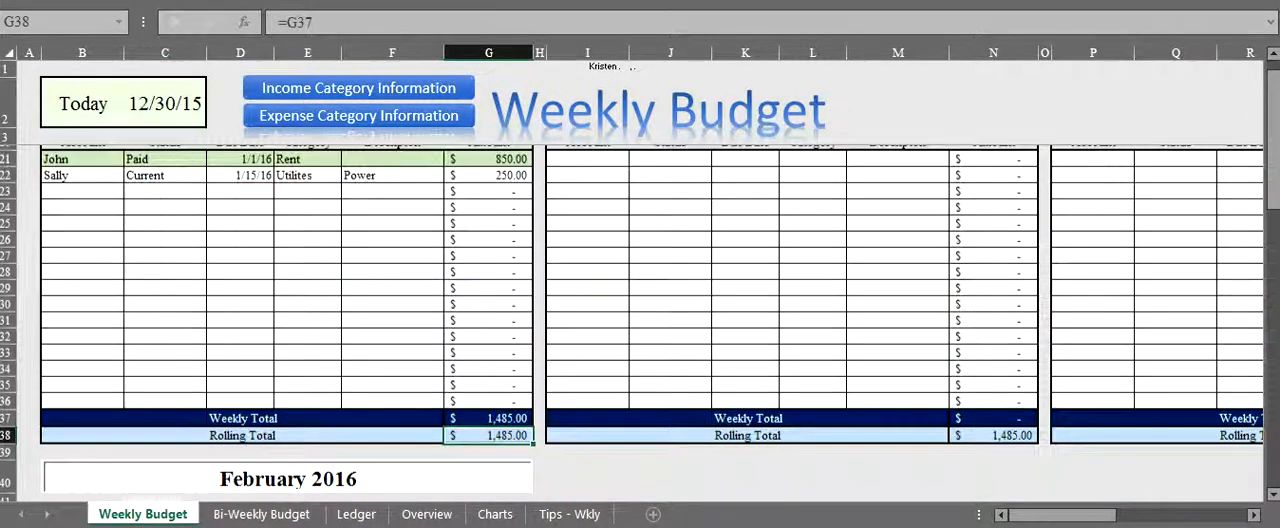
pyautogui.scroll(-3, 640, 320)
pyautogui.scroll(-1, 640, 320)
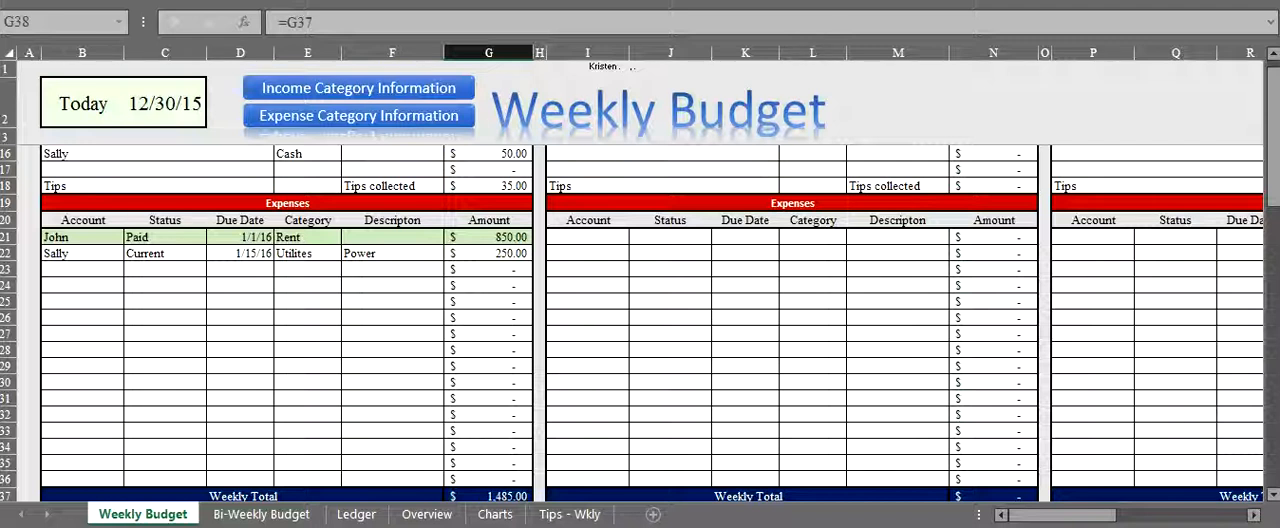
pyautogui.click(82, 254)
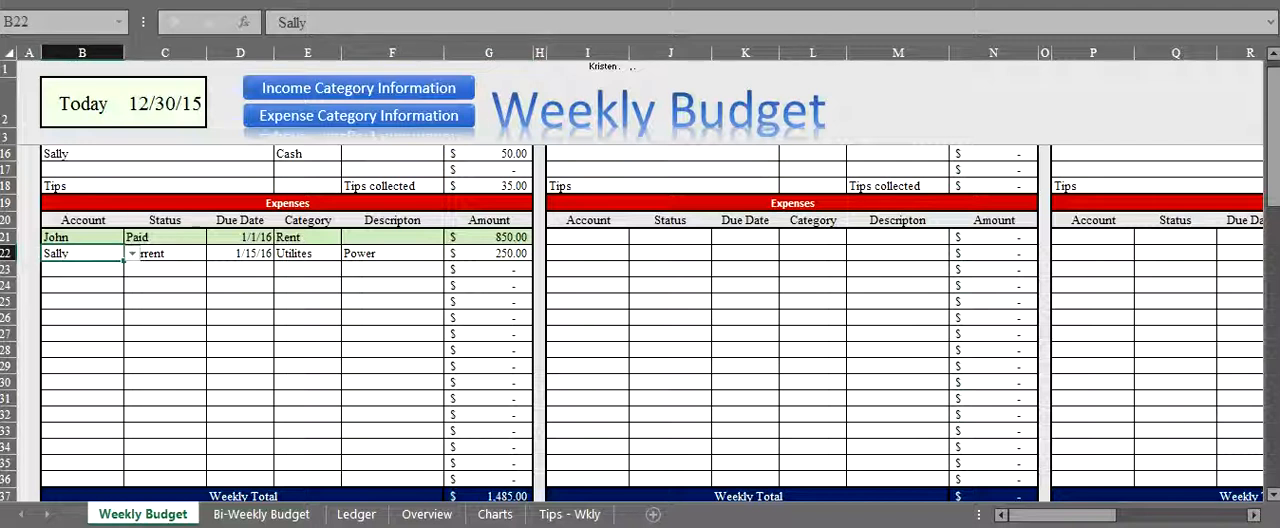
pyautogui.click(165, 254)
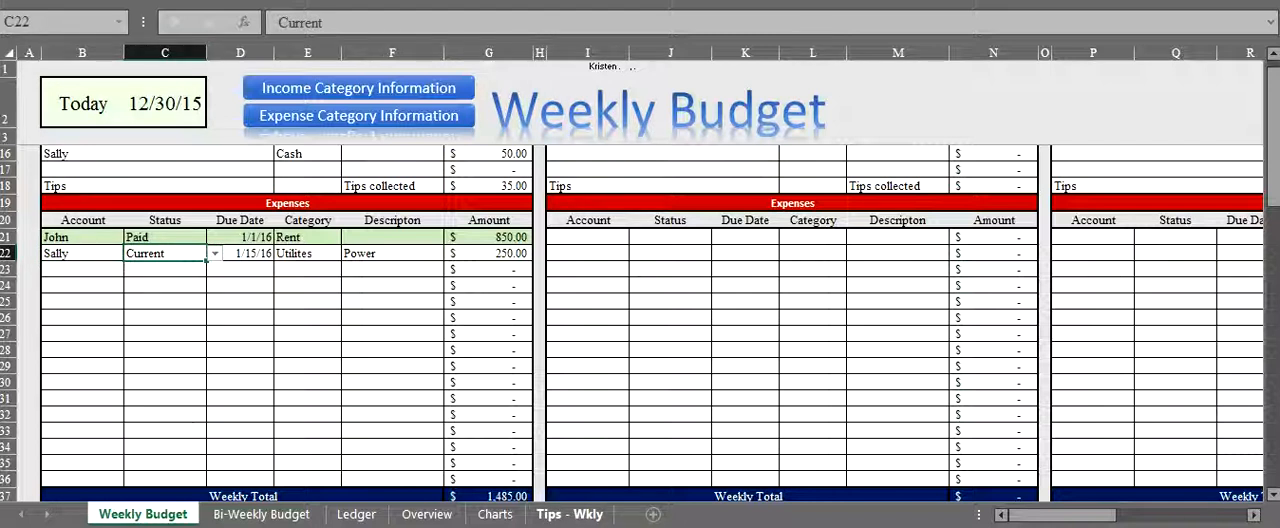
# - Start a second entry on the Ledger sheet with date 1/1/16, the second account as bank and category Utilites
pyautogui.click(356, 514)
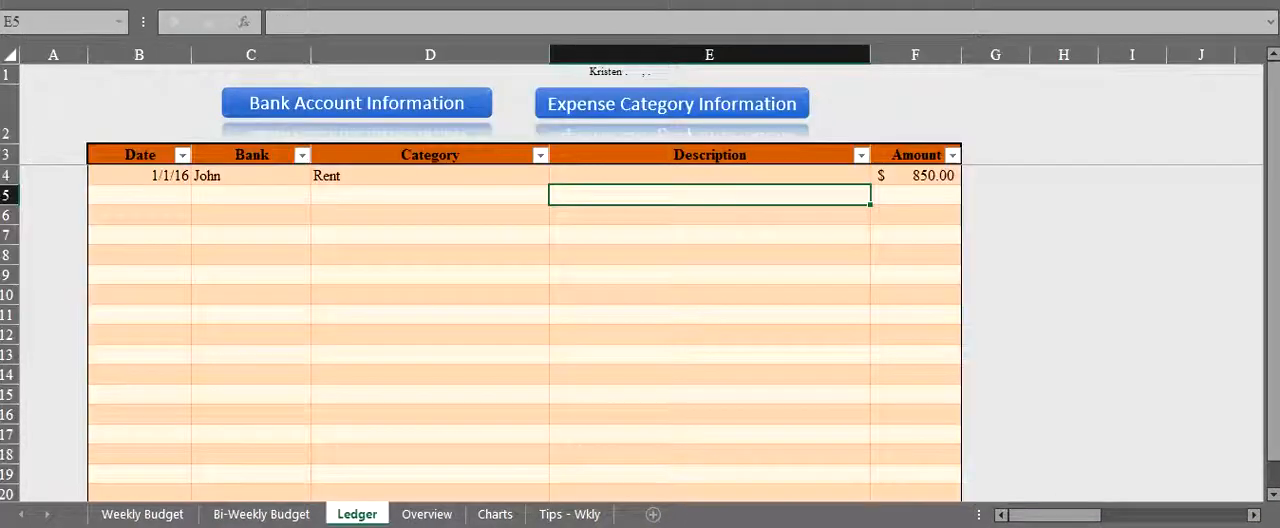
pyautogui.click(139, 195)
pyautogui.write('1/1/16')
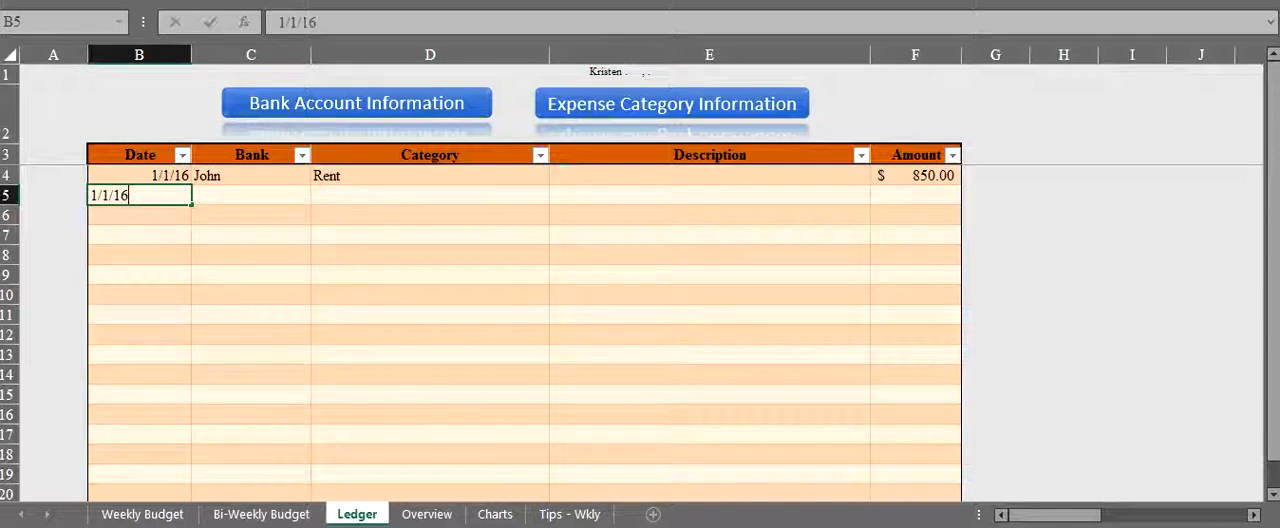
pyautogui.press('Tab')
pyautogui.write('Sally')
pyautogui.press('Tab')
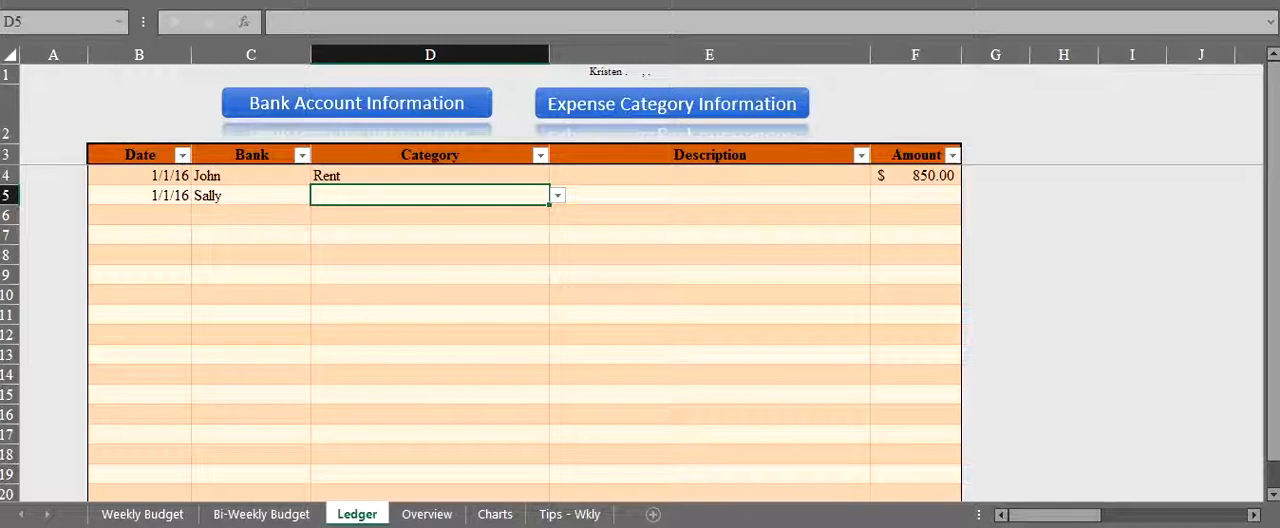
pyautogui.click(558, 195)
pyautogui.click(420, 224)
pyautogui.press('Tab')
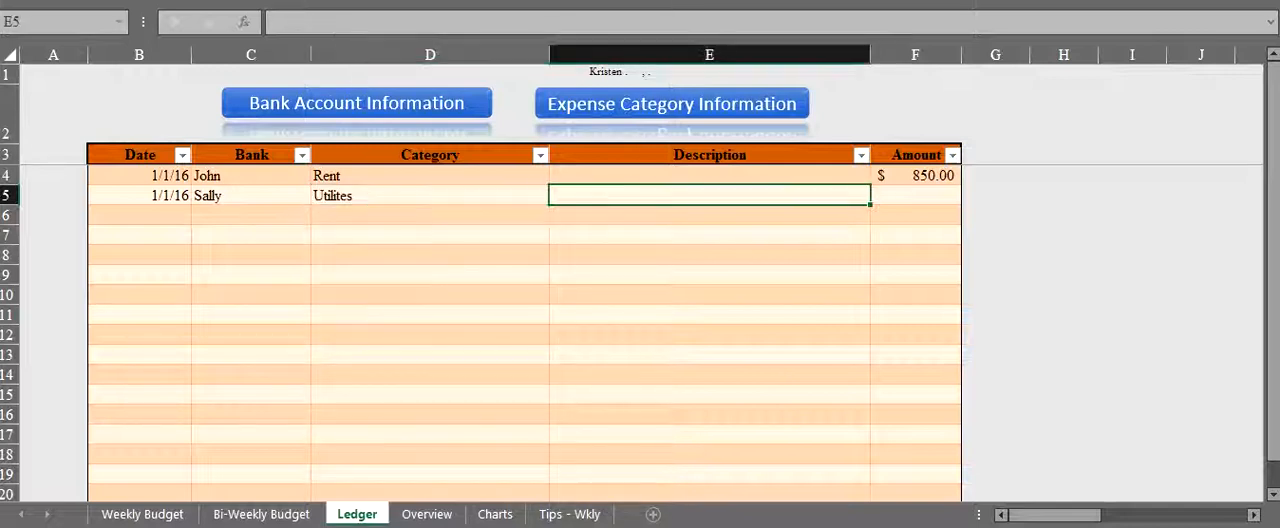
# - Complete the second ledger entry with description Power and amount 200
pyautogui.write('Poerwer')
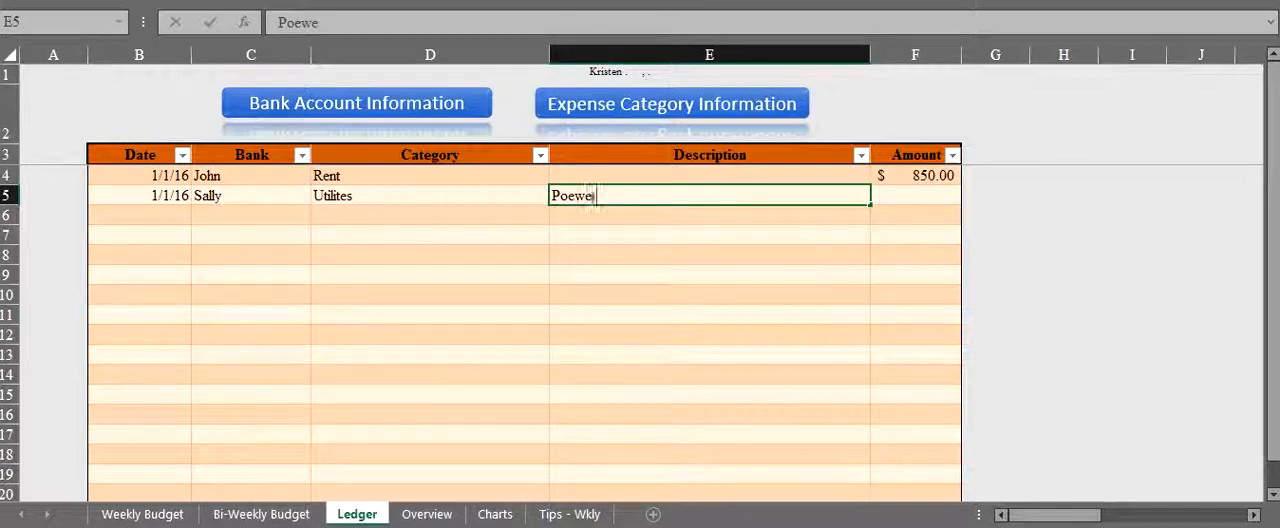
pyautogui.press('BackSpace')
pyautogui.press('BackSpace')
pyautogui.press('BackSpace')
pyautogui.press('BackSpace')
pyautogui.press('BackSpace')
pyautogui.write('wer')
pyautogui.press('Tab')
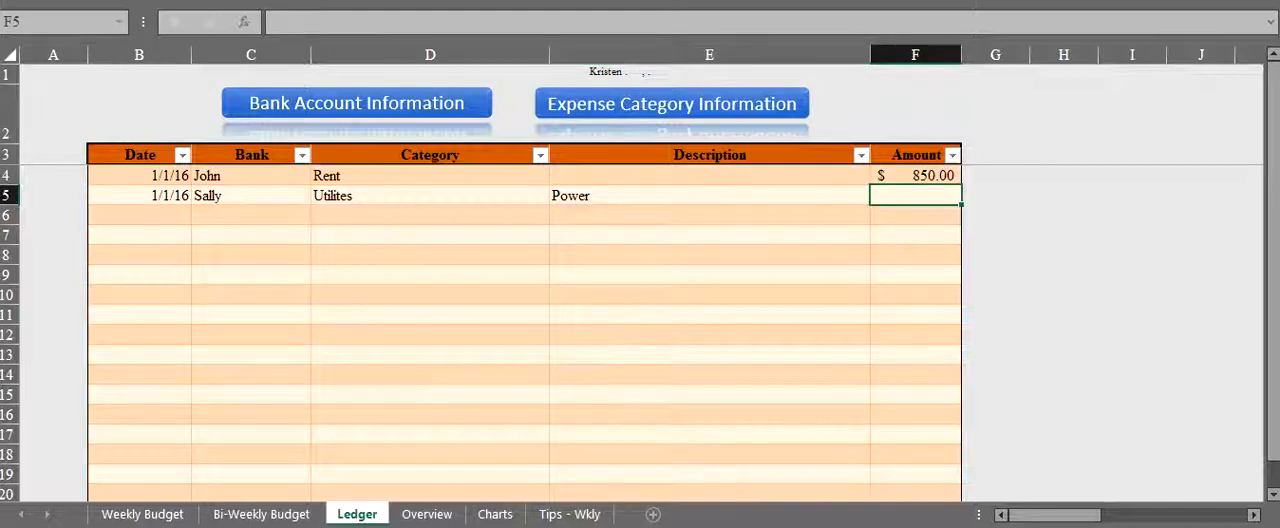
pyautogui.write('200')
pyautogui.press('Return')
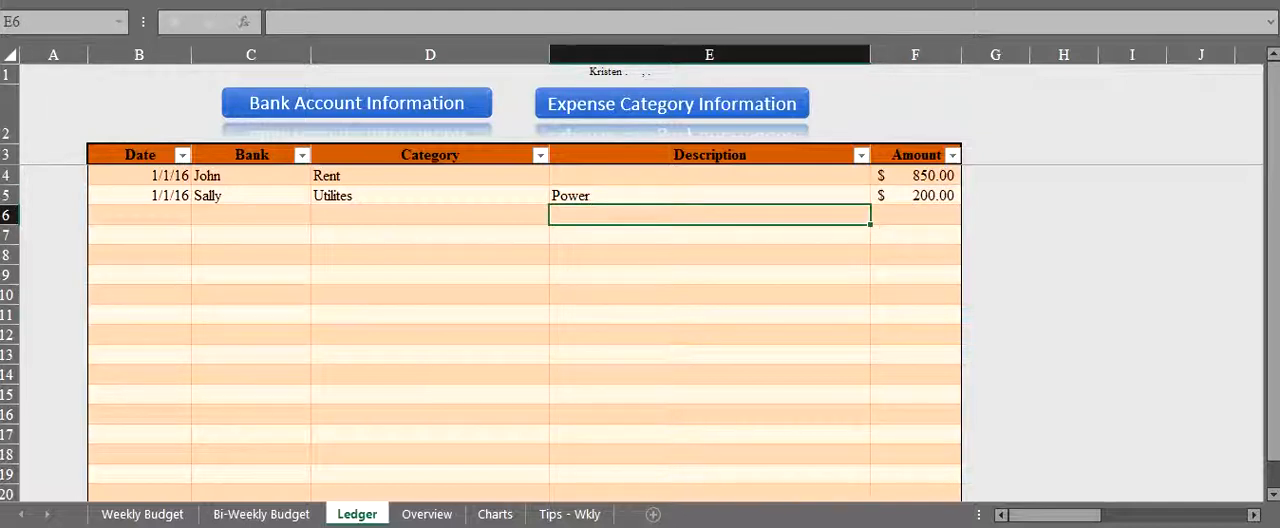
# - Set the status of the January 1 week's Power expense to Paid on the Weekly Budget sheet
pyautogui.click(142, 514)
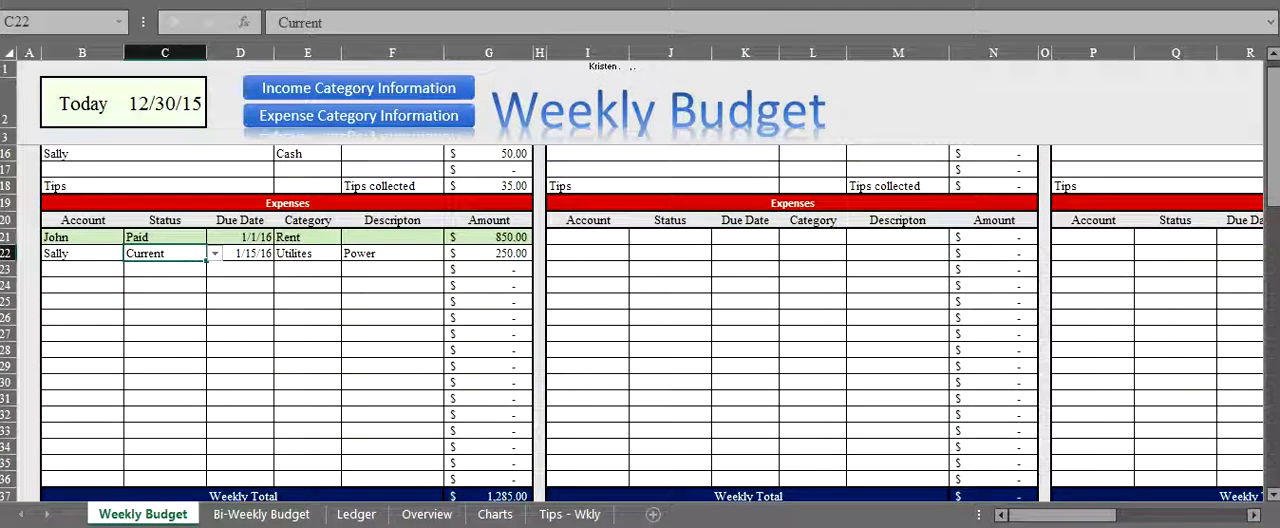
pyautogui.click(215, 254)
pyautogui.click(165, 285)
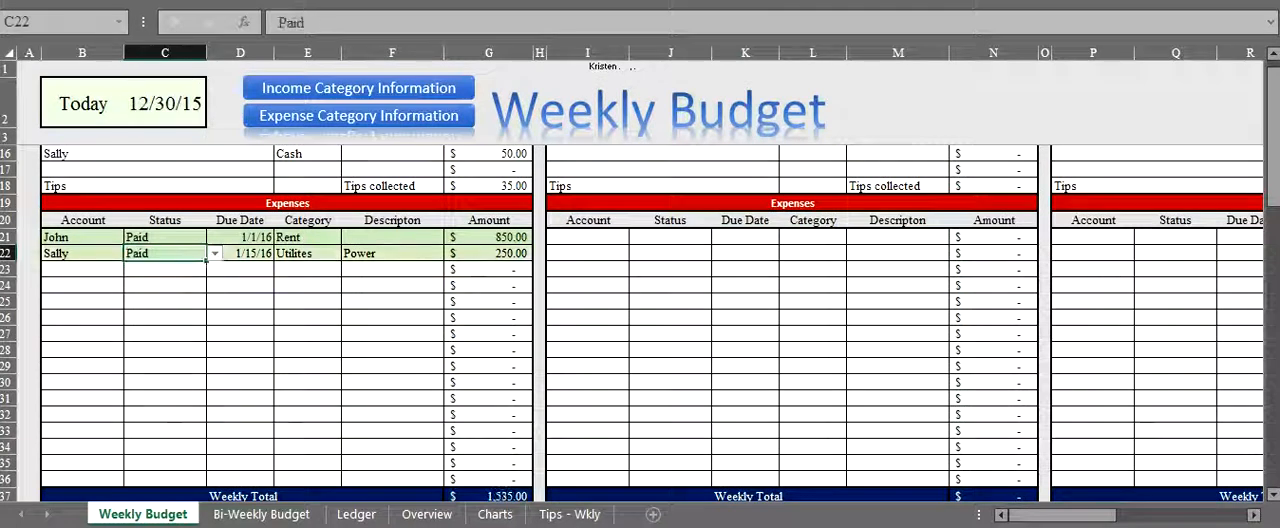
# - Change the Power expense's status to Pending and check the week's totals
pyautogui.click(215, 254)
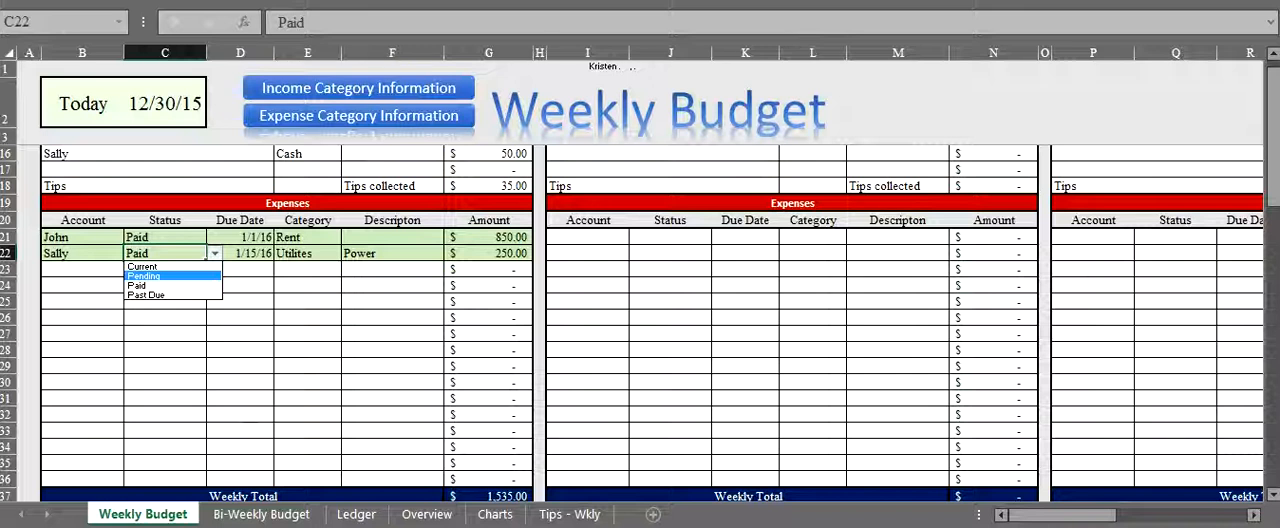
pyautogui.press('Return')
pyautogui.scroll(-1, 640, 320)
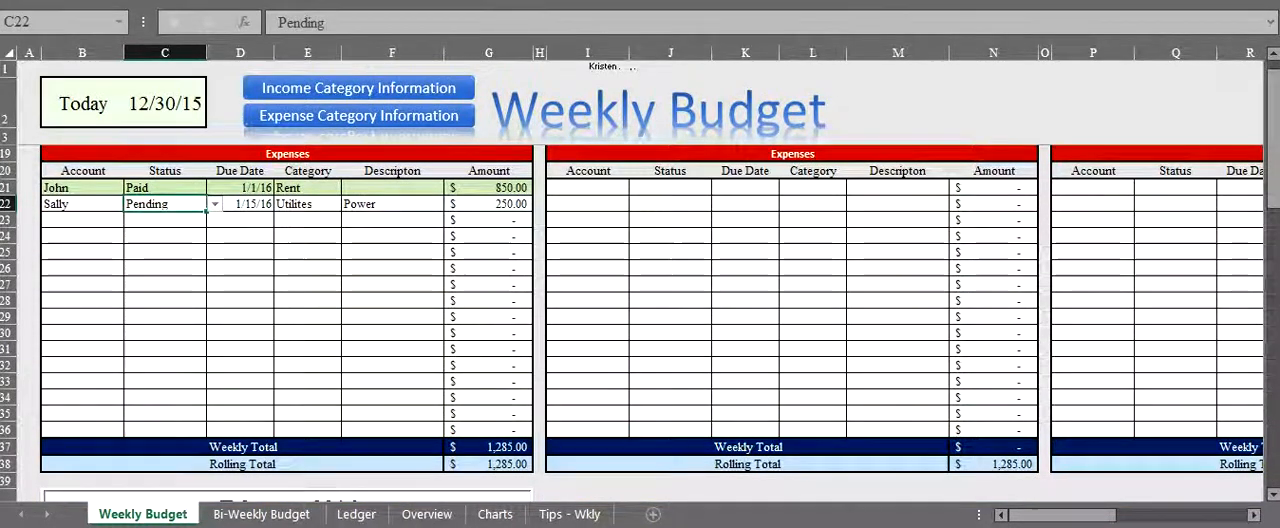
pyautogui.scroll(1, 640, 320)
# - Change the Power expense's status to Past Due
pyautogui.hotkey('alt', 'Down')
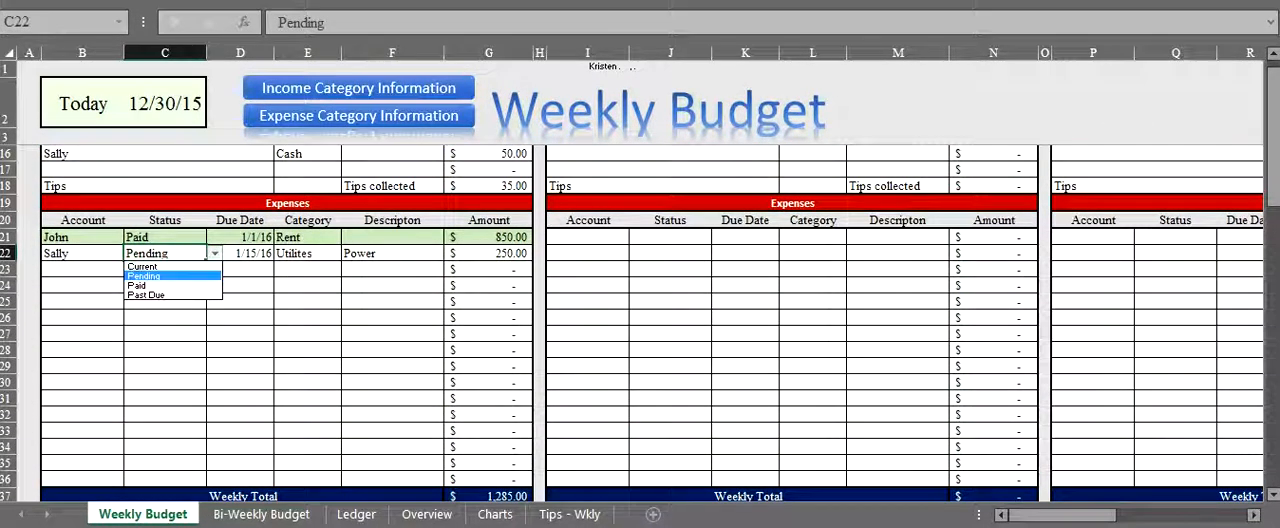
pyautogui.press('Down')
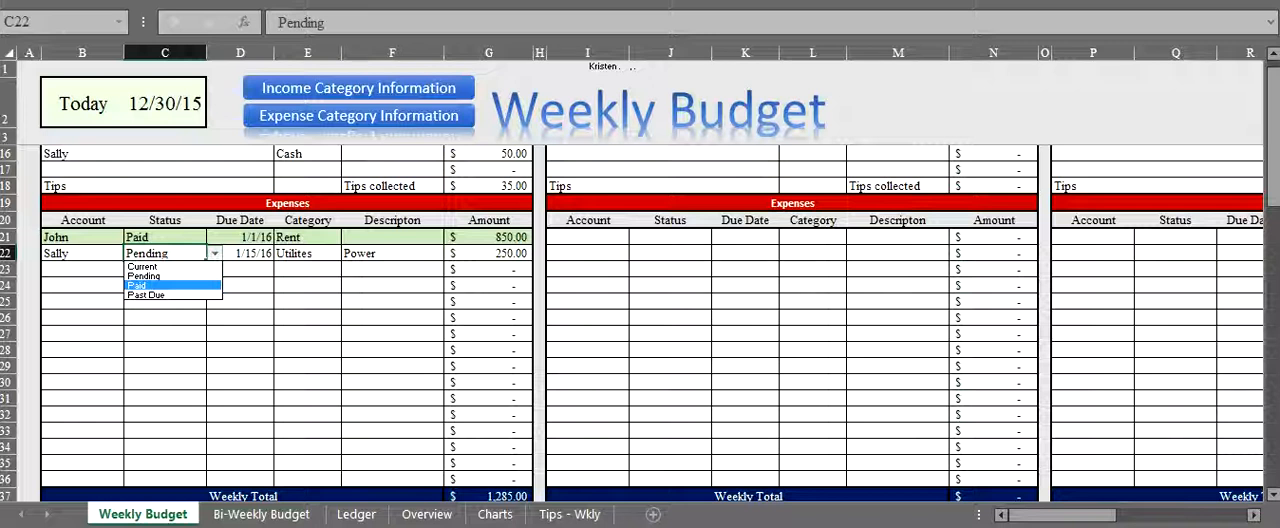
pyautogui.press('Down')
pyautogui.press('Return')
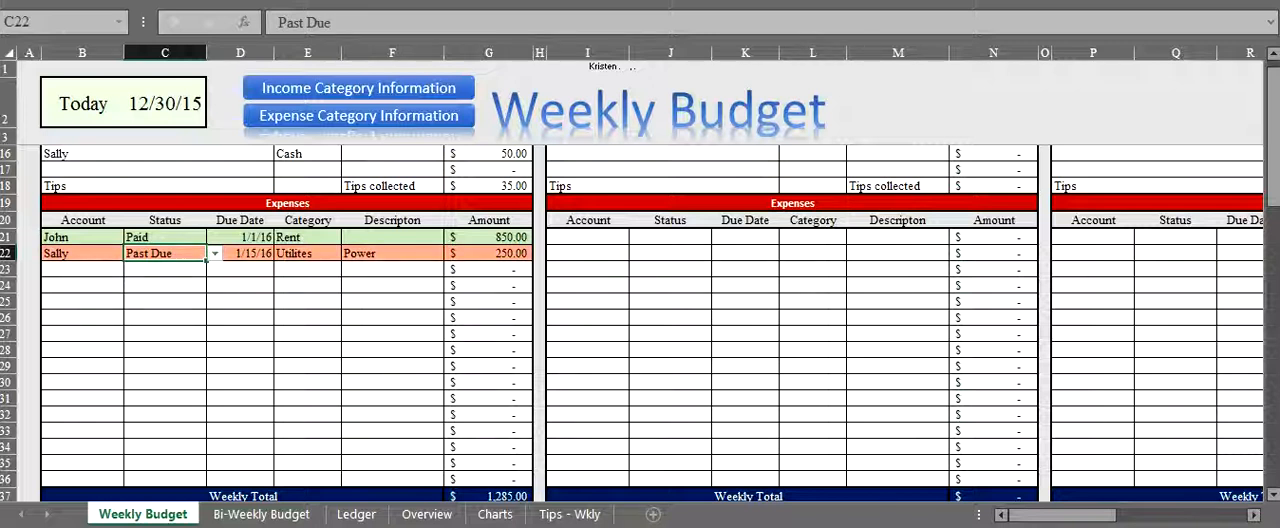
# - Change the Power expense's status back to Paid
pyautogui.hotkey('alt', 'Down')
pyautogui.press('Up')
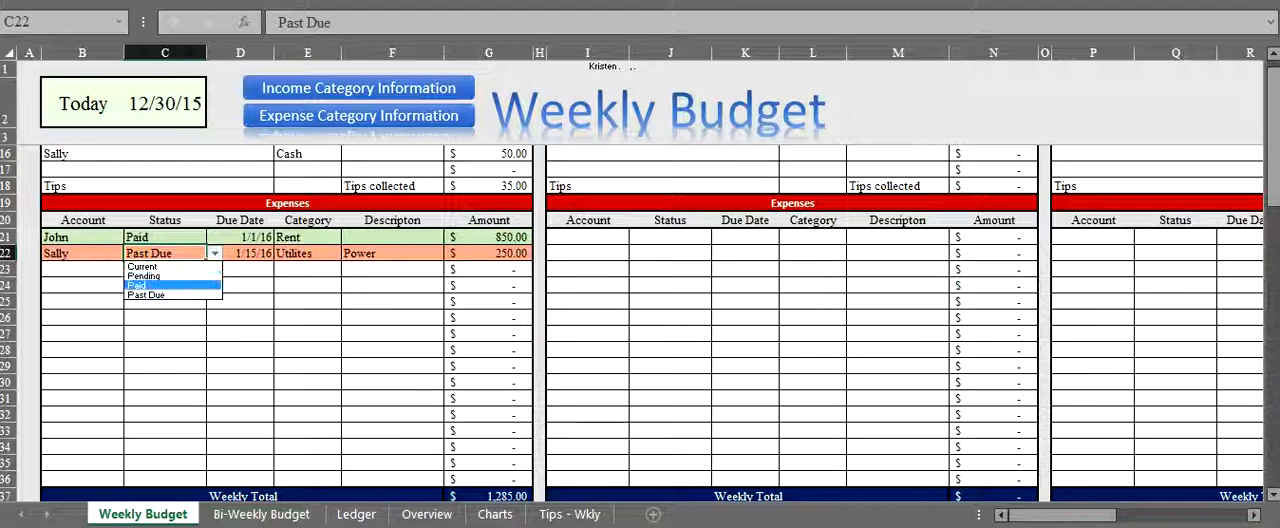
pyautogui.press('Return')
# - Review the January 1 week's balances, income and totals, and look at the Bi-Weekly Budget sheet
pyautogui.scroll(3, 640, 320)
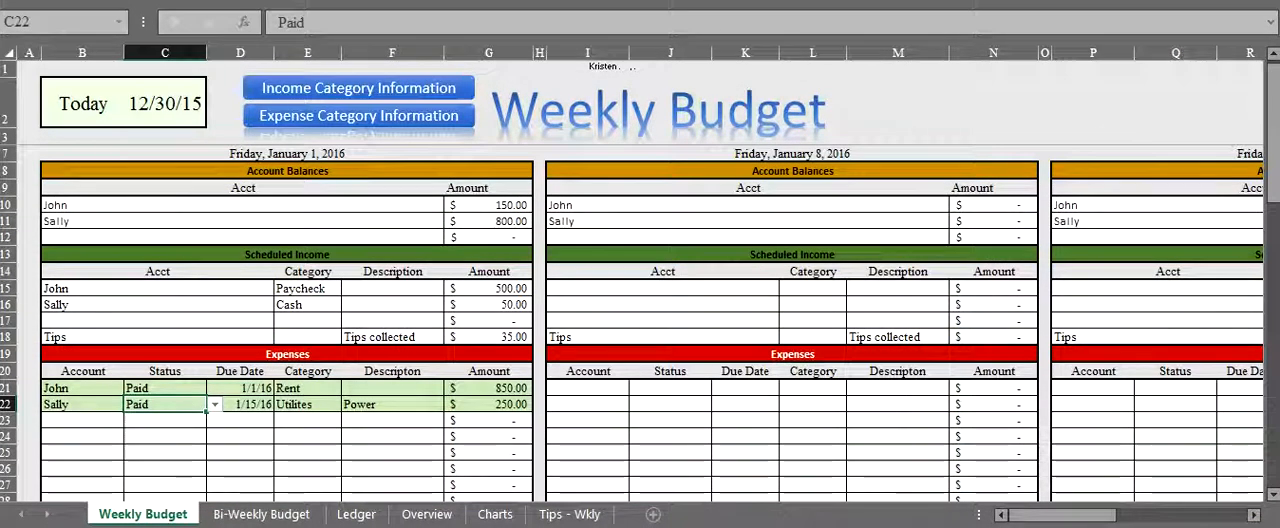
pyautogui.scroll(-2, 640, 320)
pyautogui.scroll(-3, 640, 320)
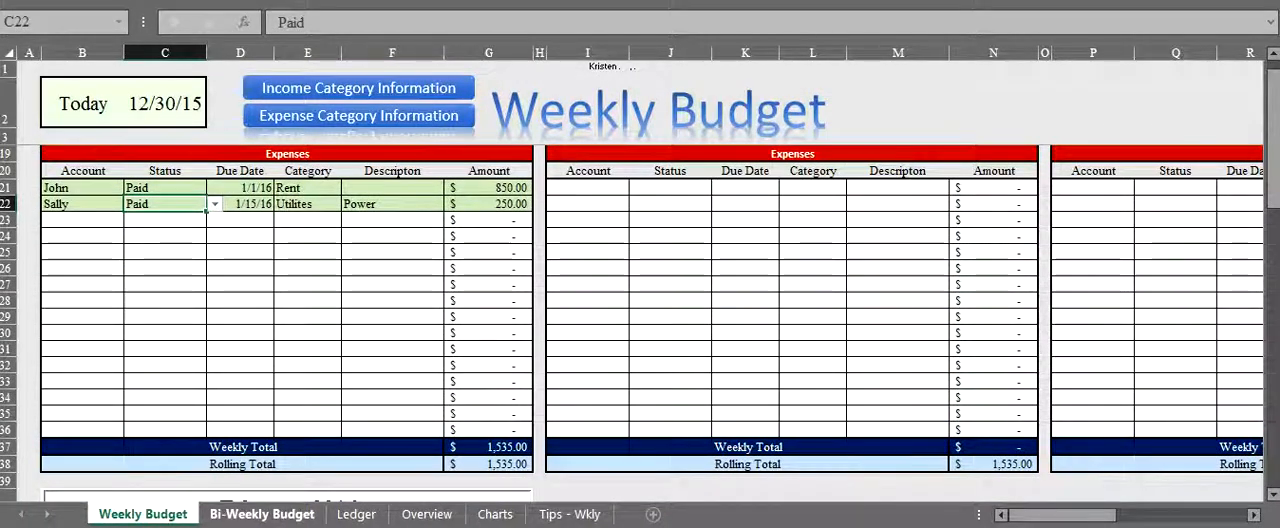
pyautogui.click(262, 514)
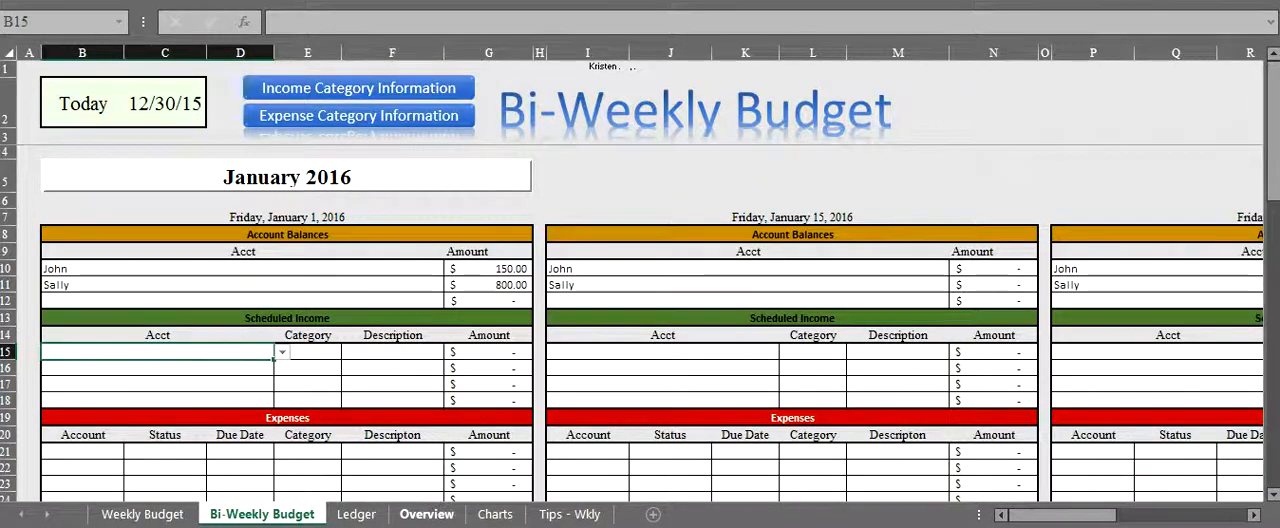
# - Set the month to compare on the Overview sheet to January 2016
pyautogui.click(427, 514)
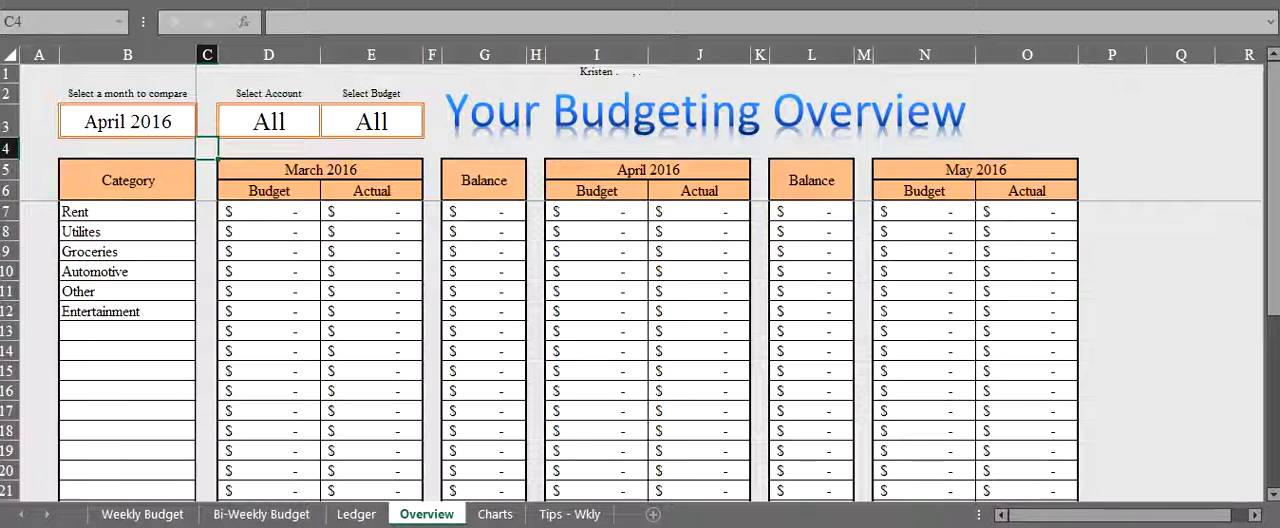
pyautogui.click(128, 122)
pyautogui.click(205, 128)
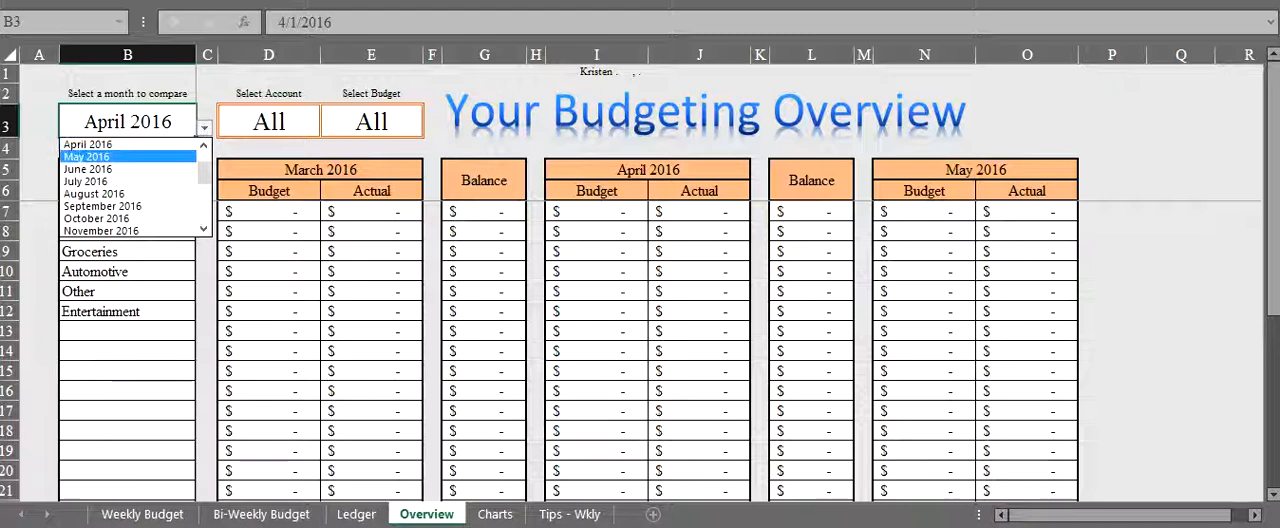
pyautogui.moveTo(204, 172); pyautogui.dragTo(204, 160)
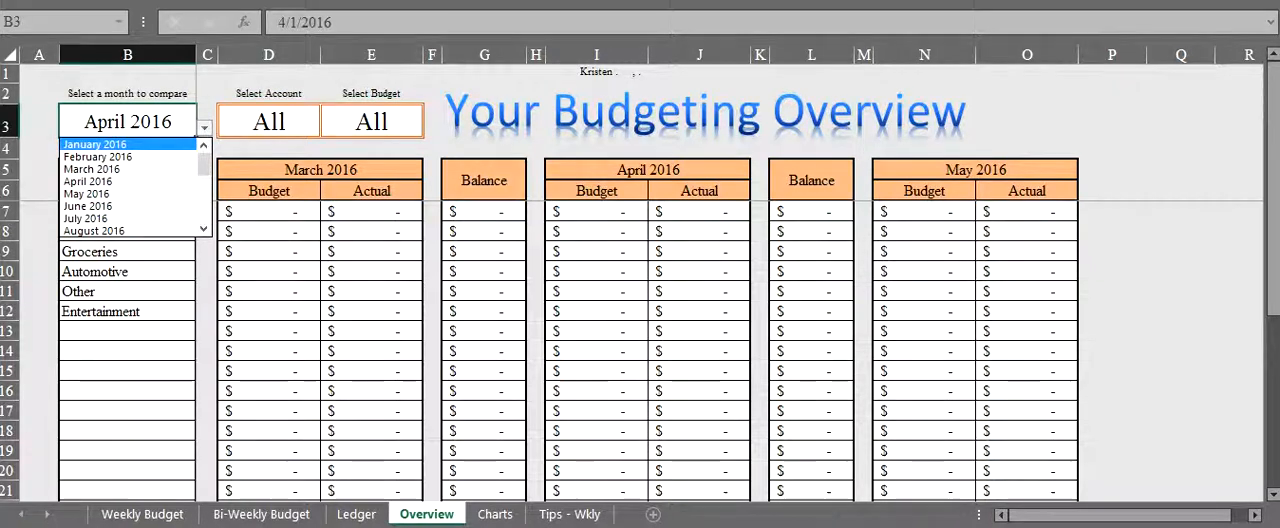
pyautogui.click(95, 144)
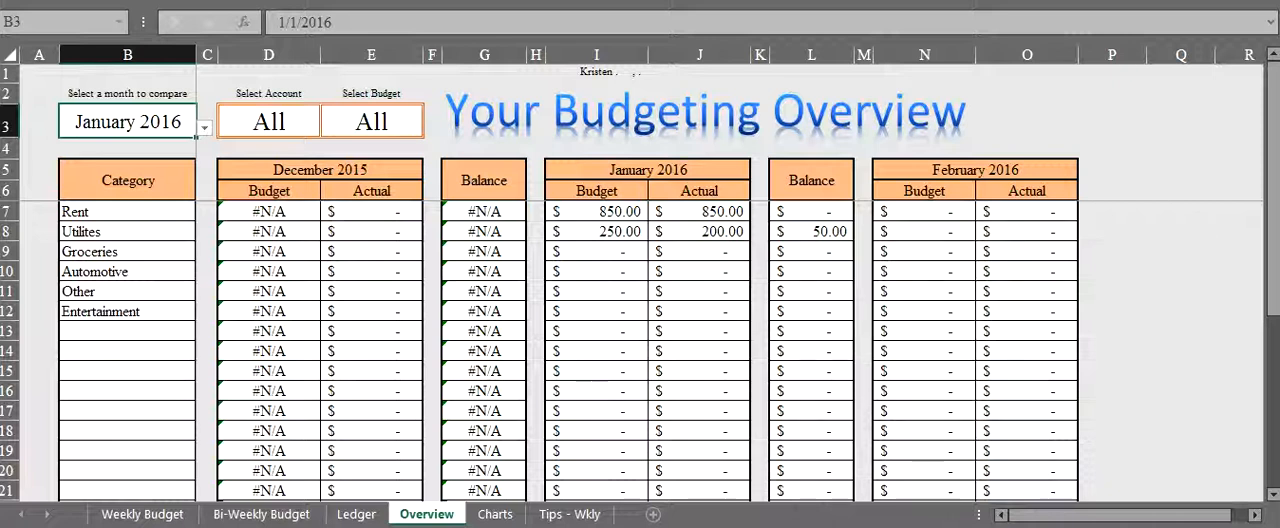
# - Review the January 2016 Budget and Actual amounts for Rent and Utilites, and the Utilites balance
pyautogui.moveTo(660, 170); pyautogui.dragTo(690, 232)
pyautogui.click(597, 212)
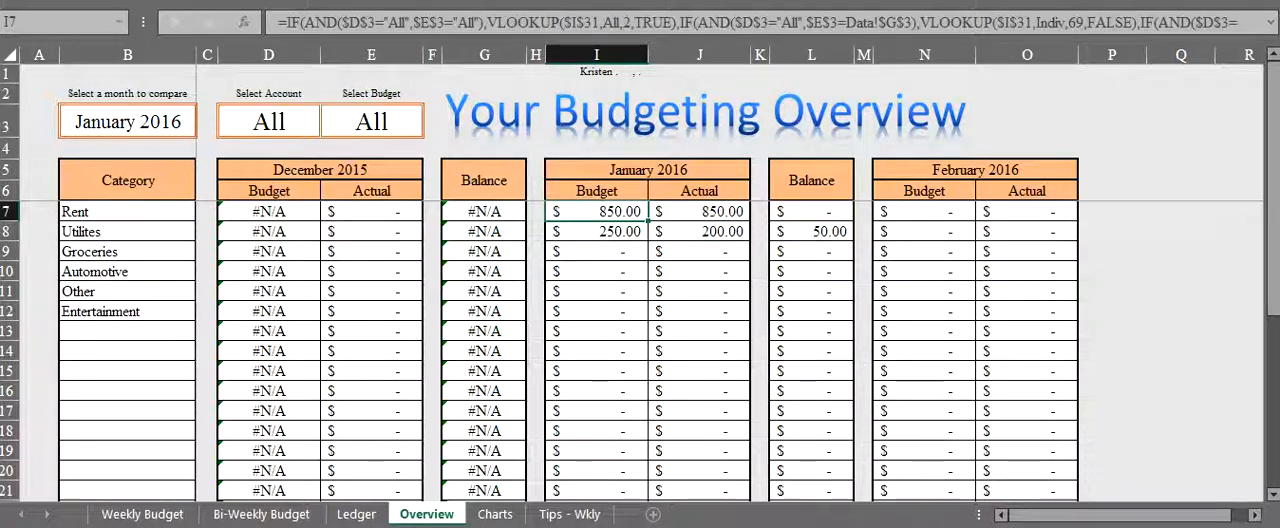
pyautogui.click(699, 212)
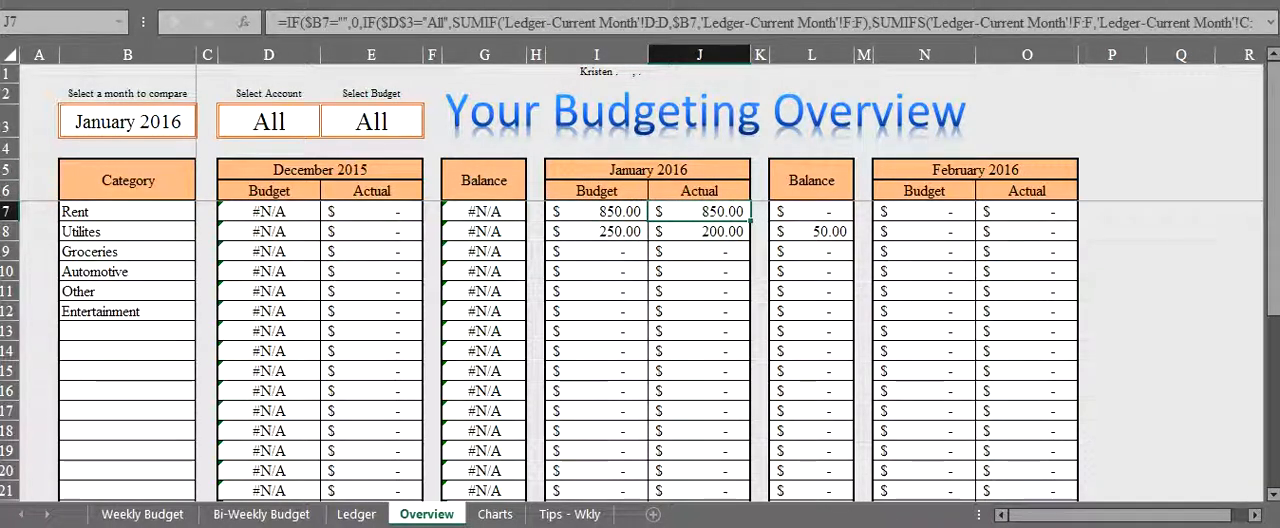
pyautogui.click(597, 232)
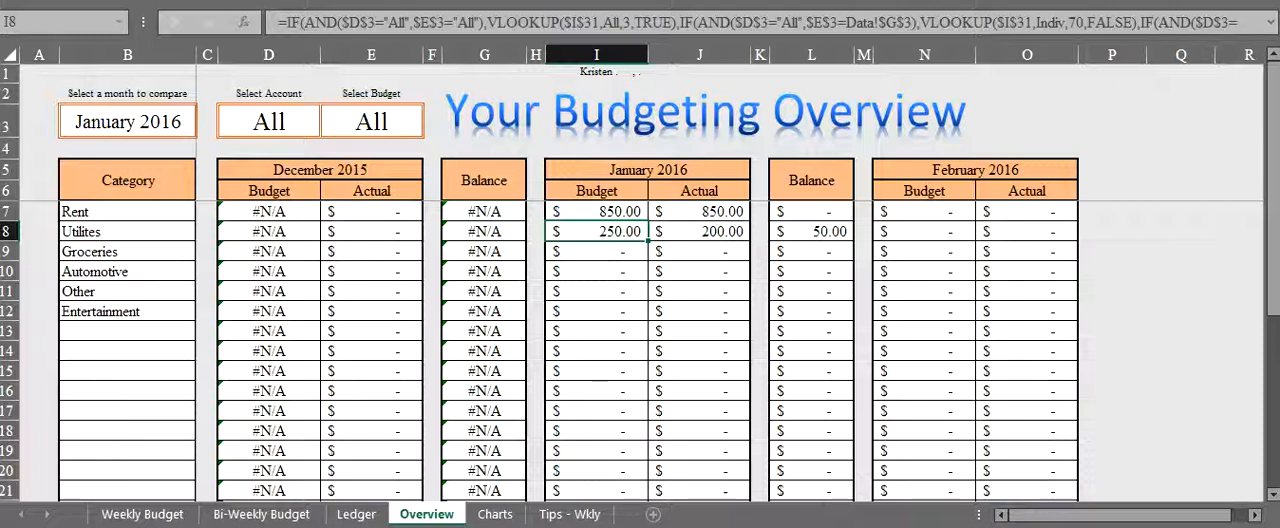
pyautogui.click(812, 232)
# - Set the month to compare to February 2016 and inspect the January balance and February budget for Utilites
pyautogui.click(128, 122)
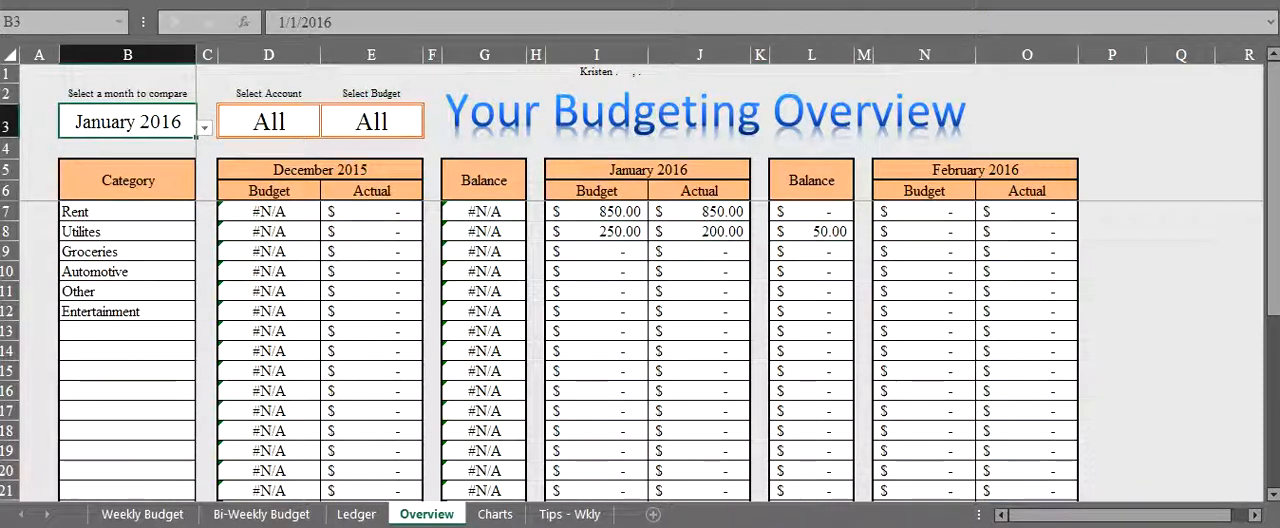
pyautogui.click(204, 128)
pyautogui.press('Down')
pyautogui.press('Return')
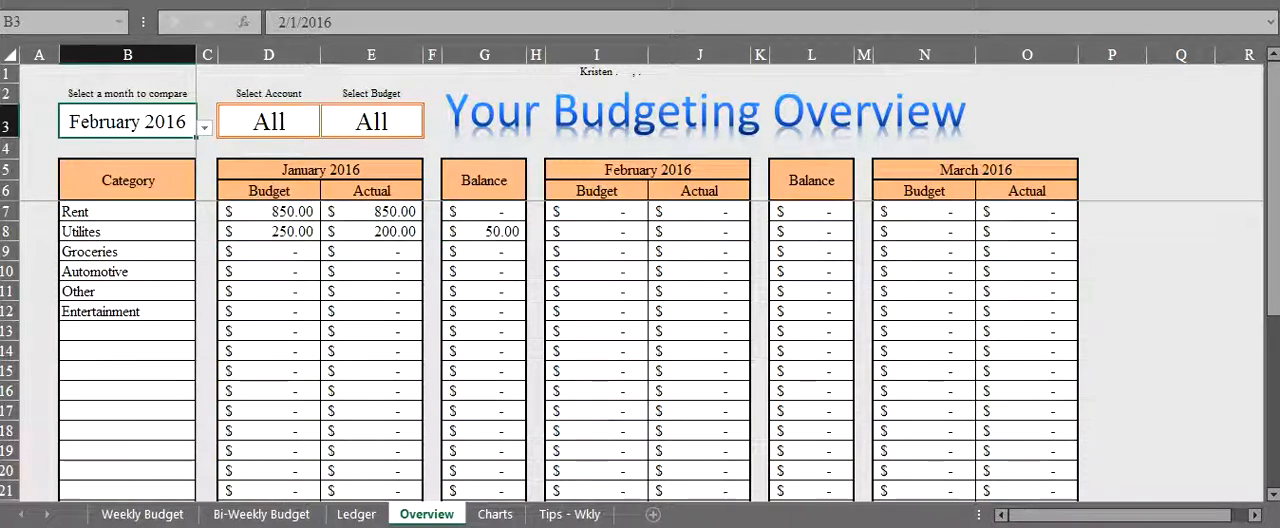
pyautogui.click(484, 232)
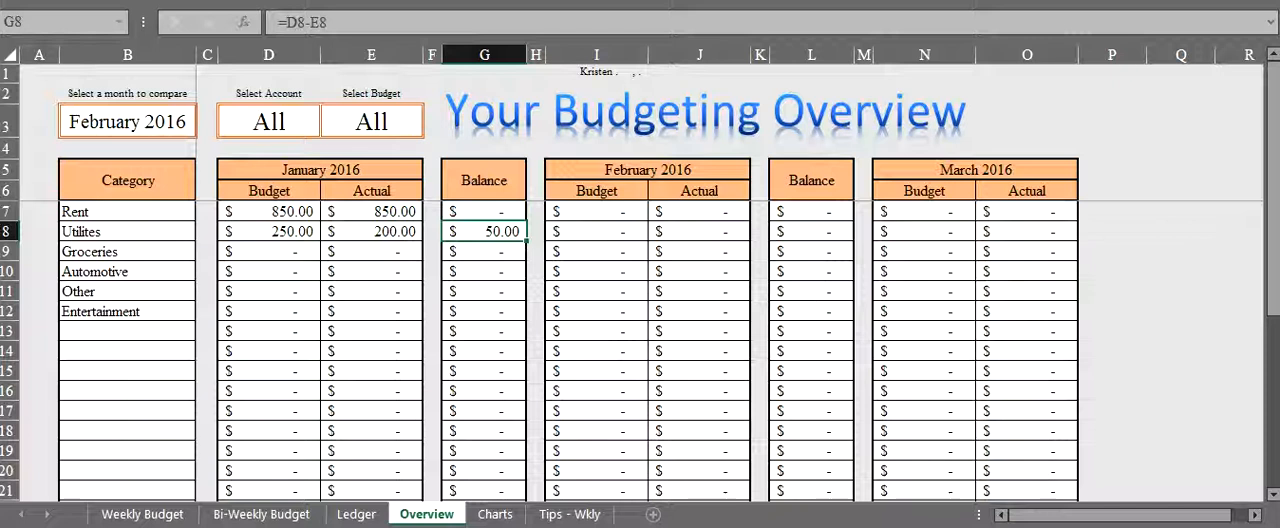
pyautogui.click(596, 231)
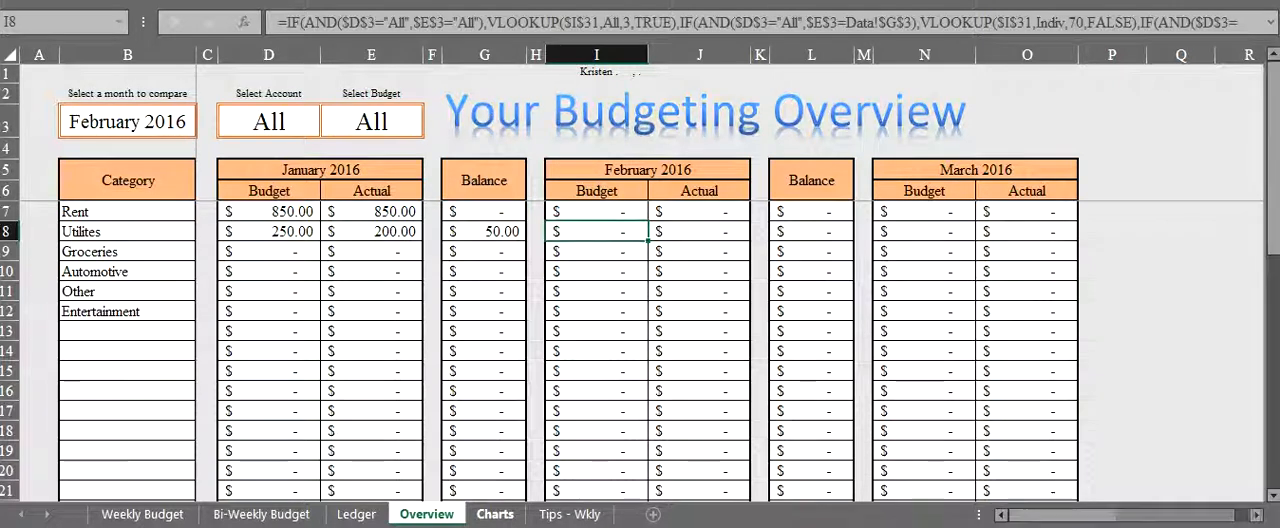
# - Update the charts on the Charts sheet and select the Monthly Category Comparison pie
pyautogui.click(495, 514)
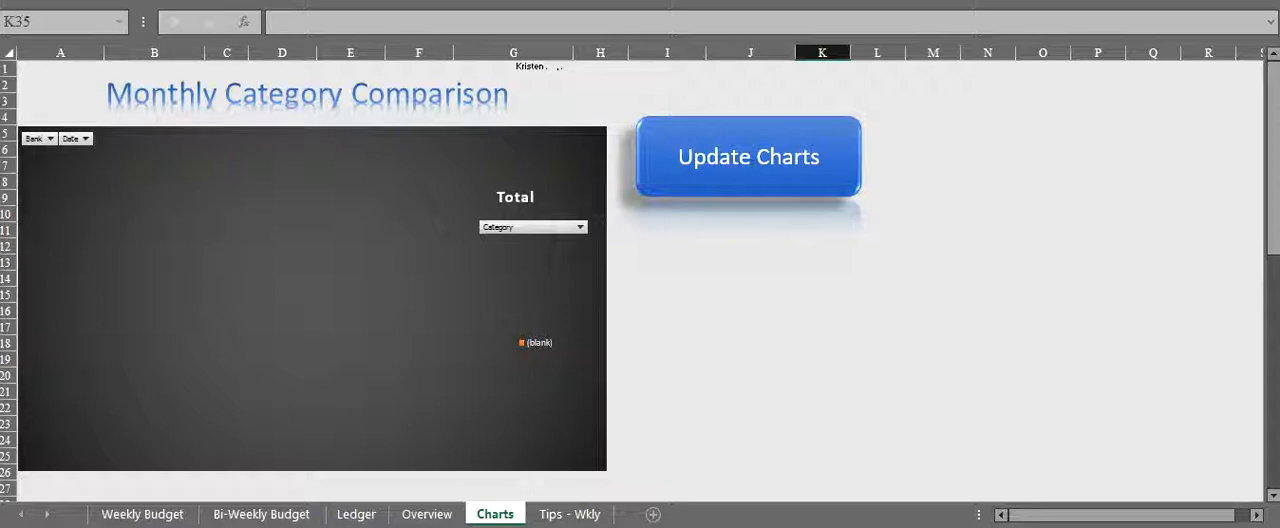
pyautogui.click(748, 157)
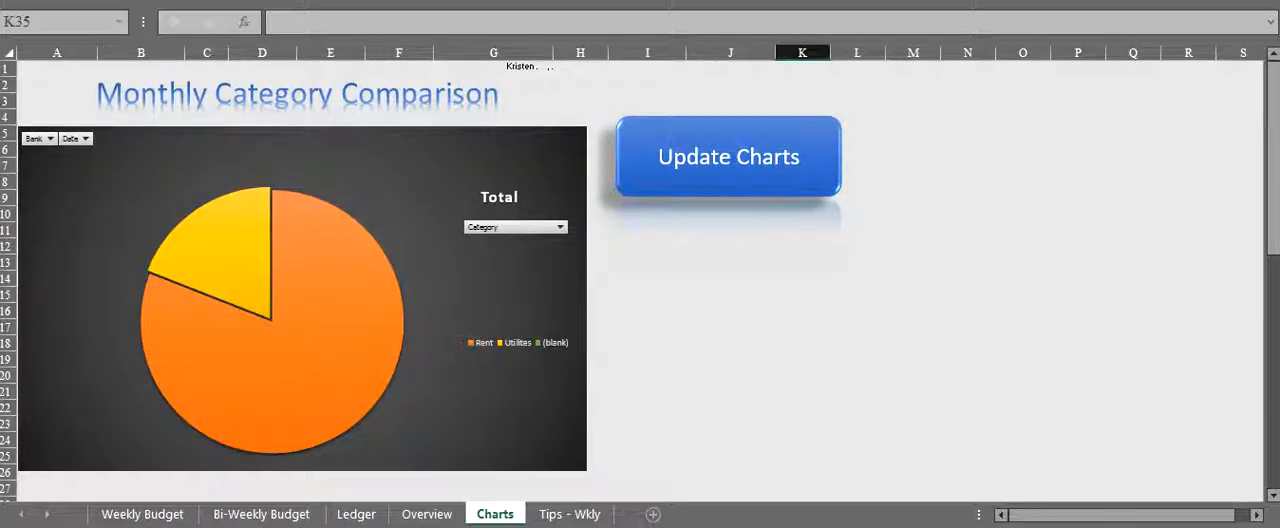
pyautogui.click(275, 388)
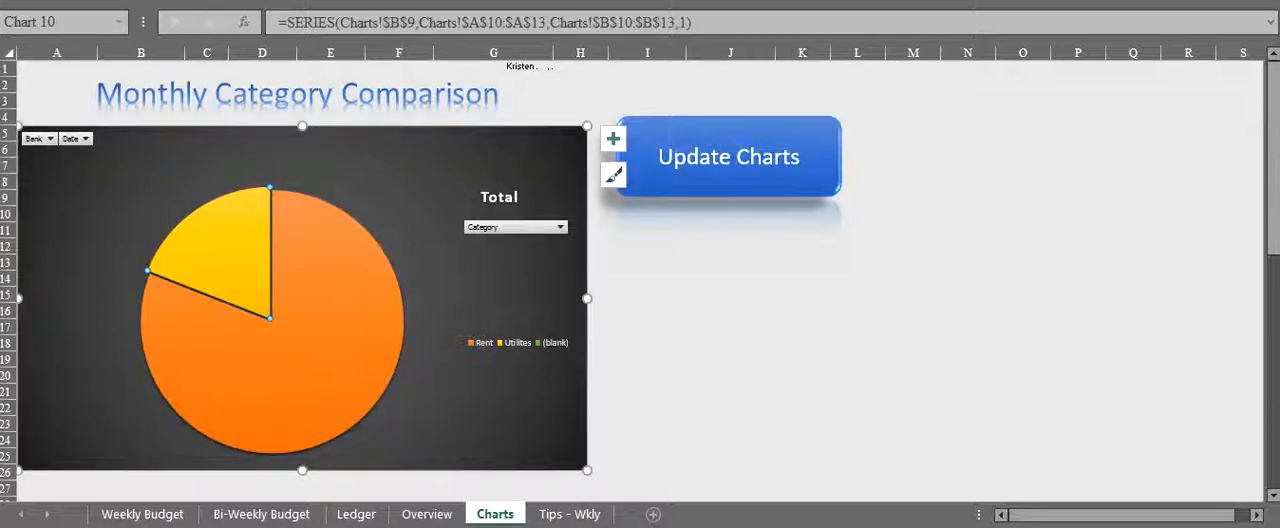
# - Filter the bar chart's Bank field to show only the two accounts used in the ledger
pyautogui.scroll(-11, 640, 280)
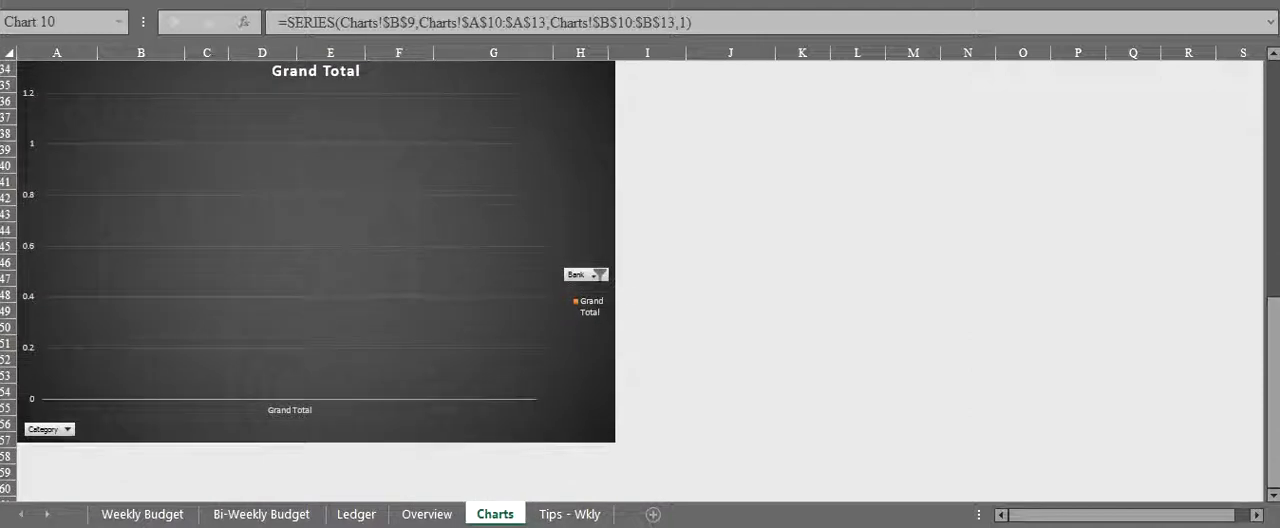
pyautogui.click(590, 274)
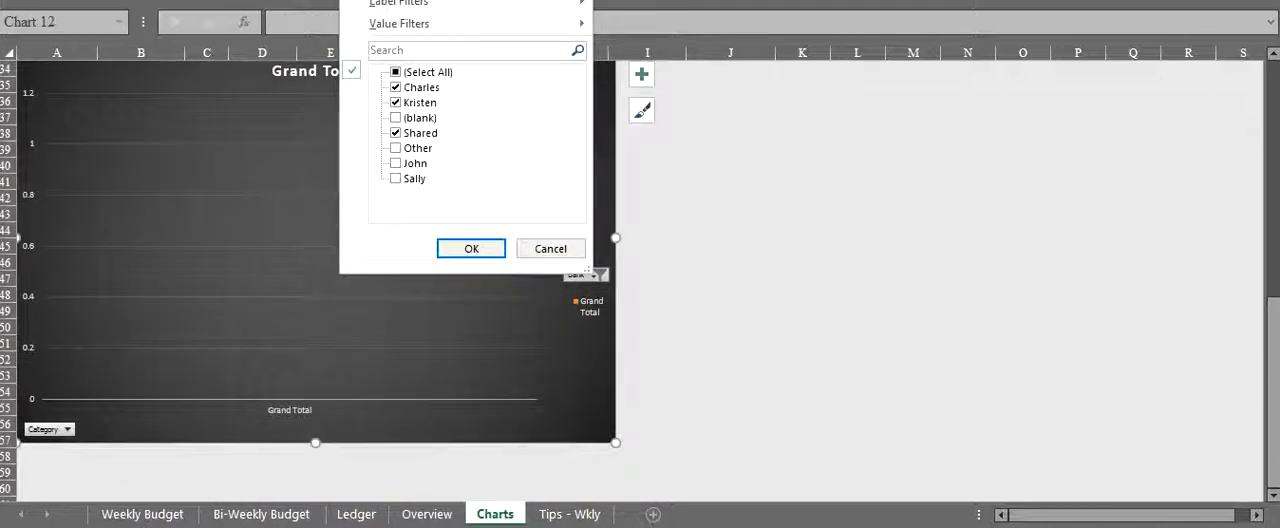
pyautogui.click(396, 148)
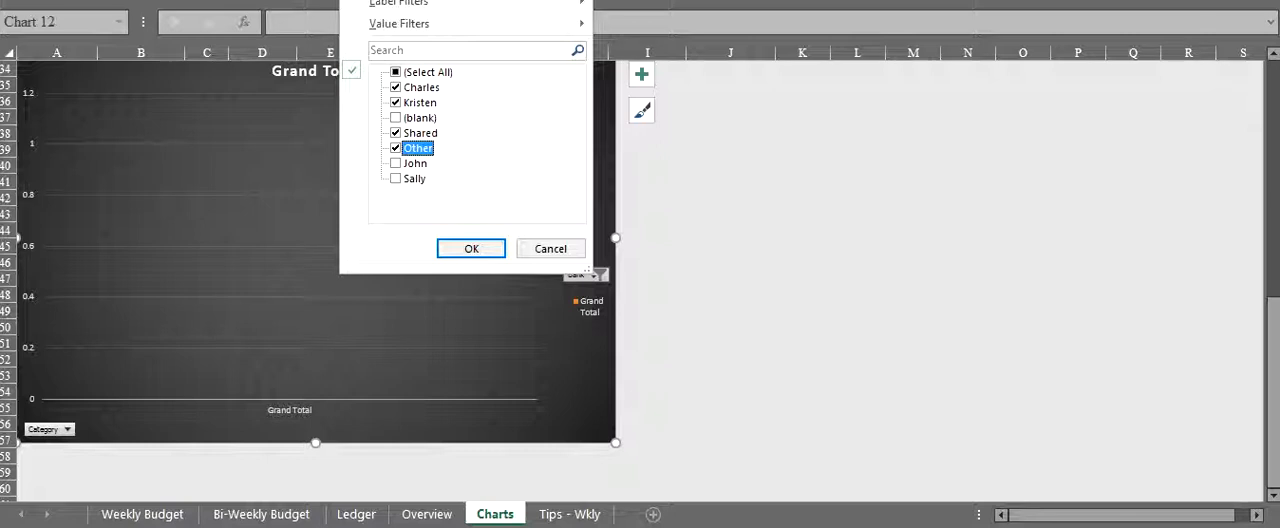
pyautogui.click(396, 148)
pyautogui.click(396, 72)
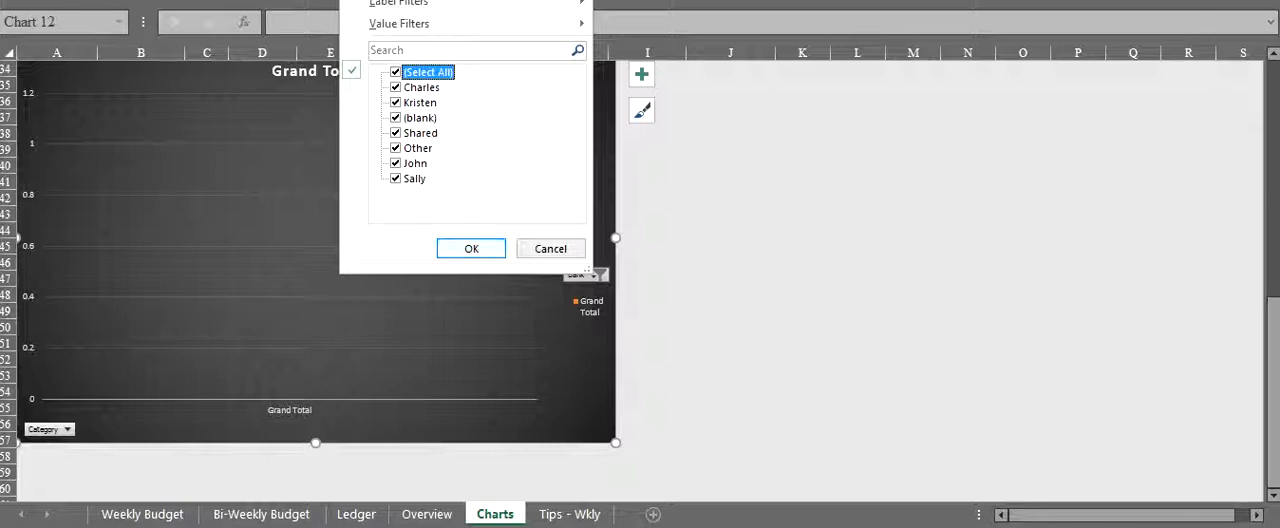
pyautogui.click(396, 87)
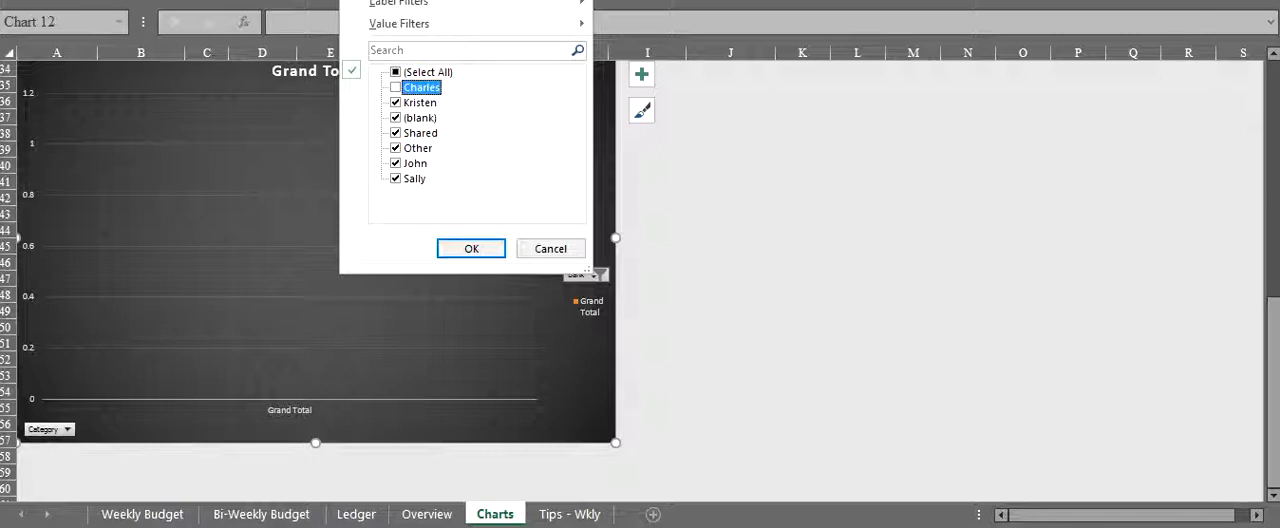
pyautogui.click(396, 72)
pyautogui.click(396, 72)
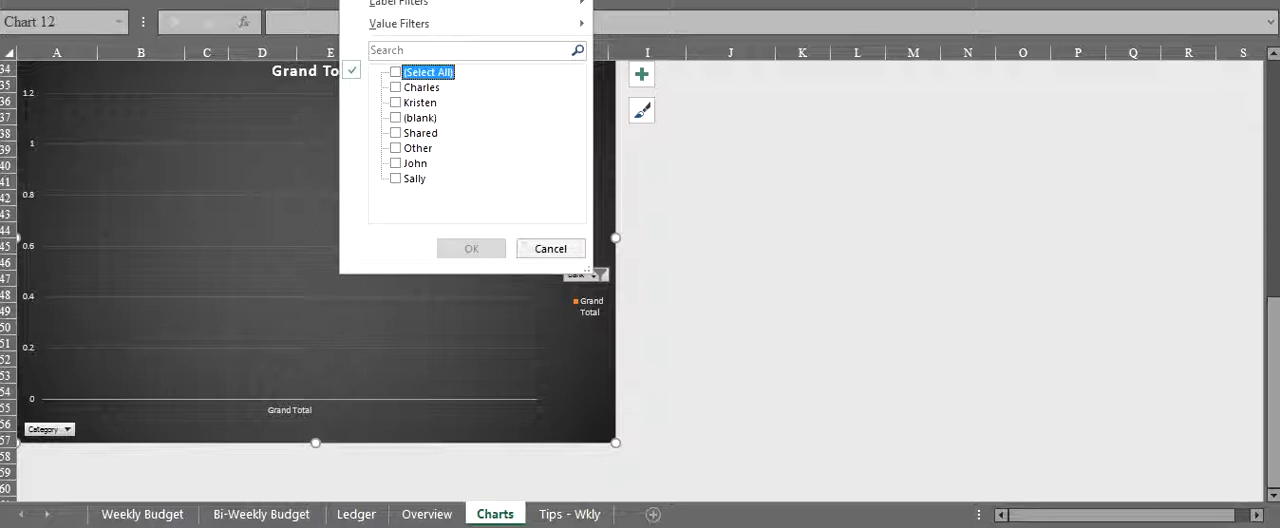
pyautogui.click(396, 178)
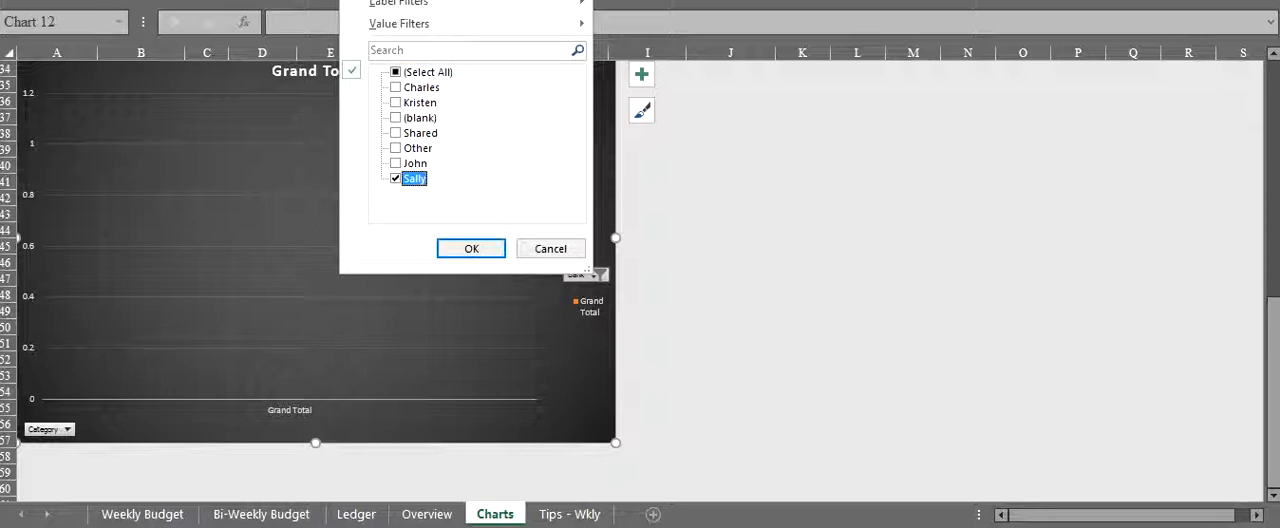
pyautogui.click(396, 163)
pyautogui.click(471, 248)
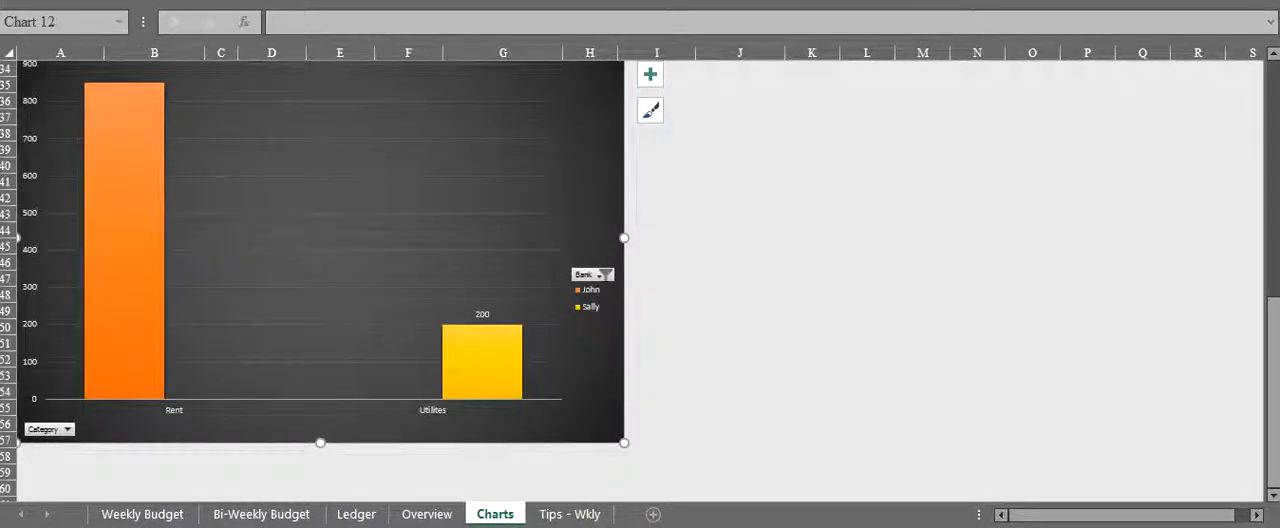
# - Examine the Rent and Utilites bars in the filtered chart and the Monthly Category Comparison pie
pyautogui.scroll(1, 140, 355)
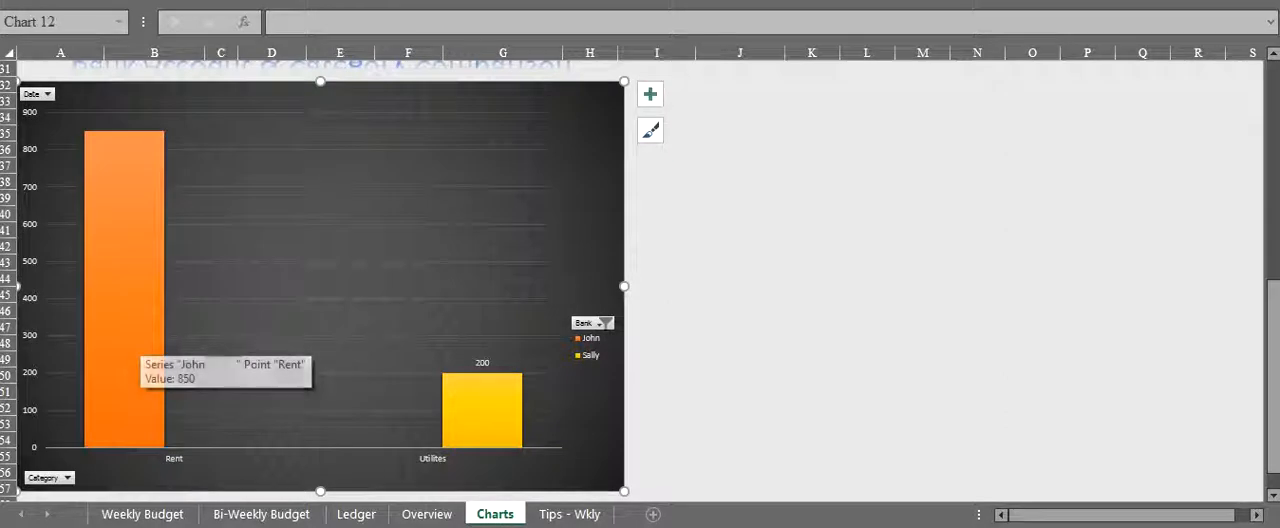
pyautogui.moveTo(475, 410)
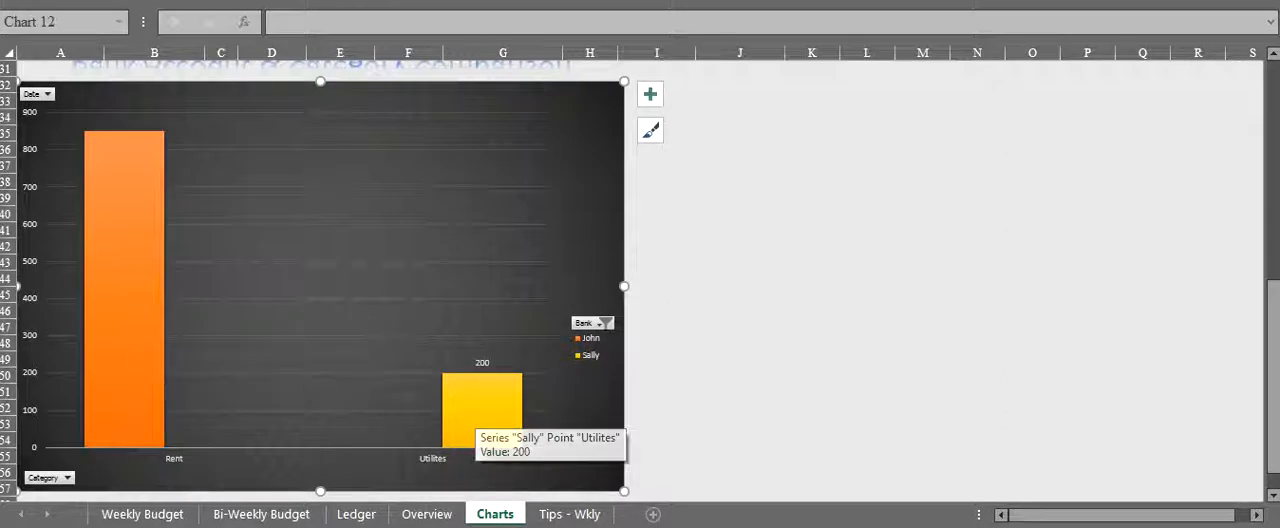
pyautogui.scroll(9, 475, 430)
pyautogui.scroll(1, 475, 430)
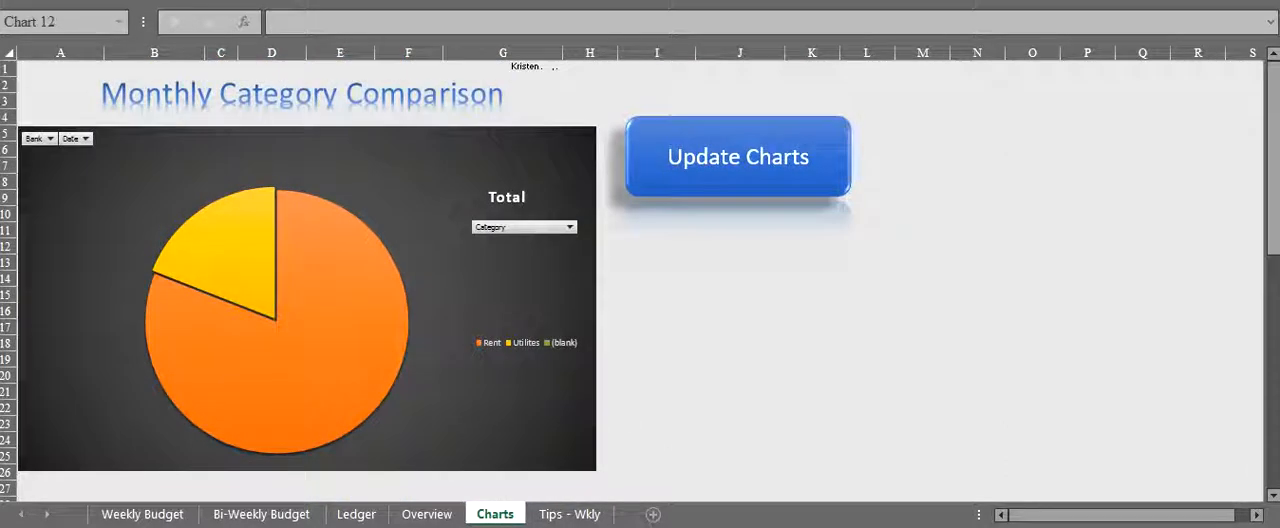
# - Return to the Weekly Budget sheet and view the beginning of the January 2016 section
pyautogui.click(142, 514)
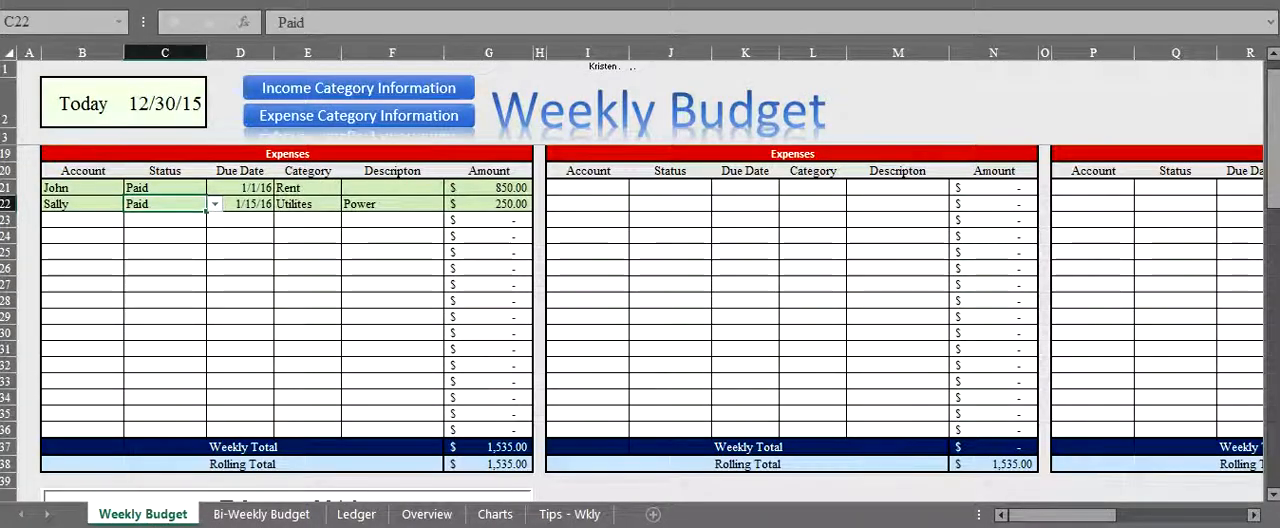
pyautogui.scroll(5, 640, 320)
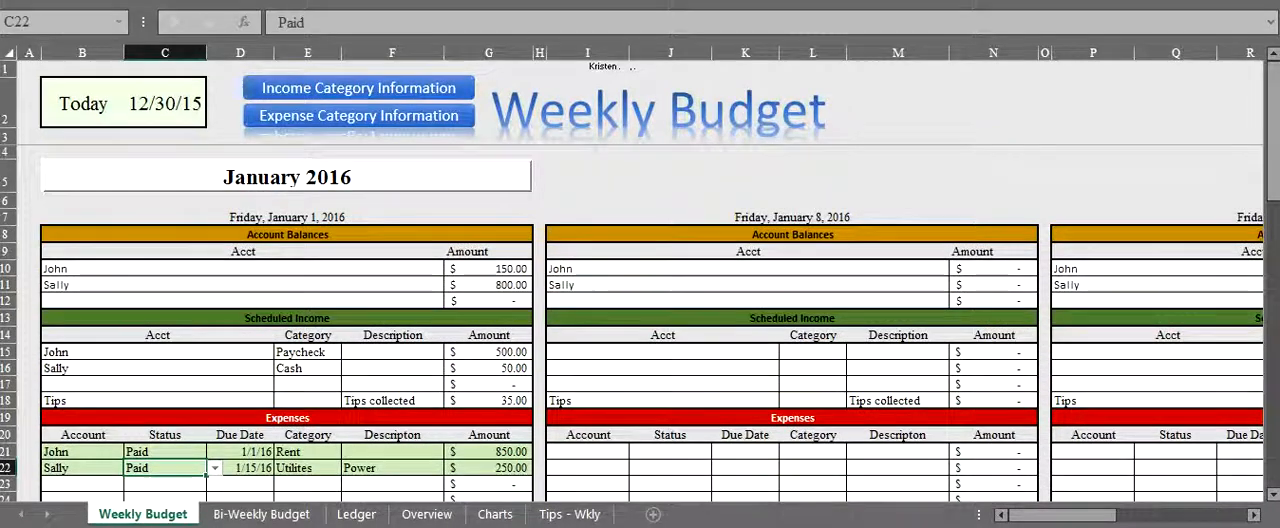